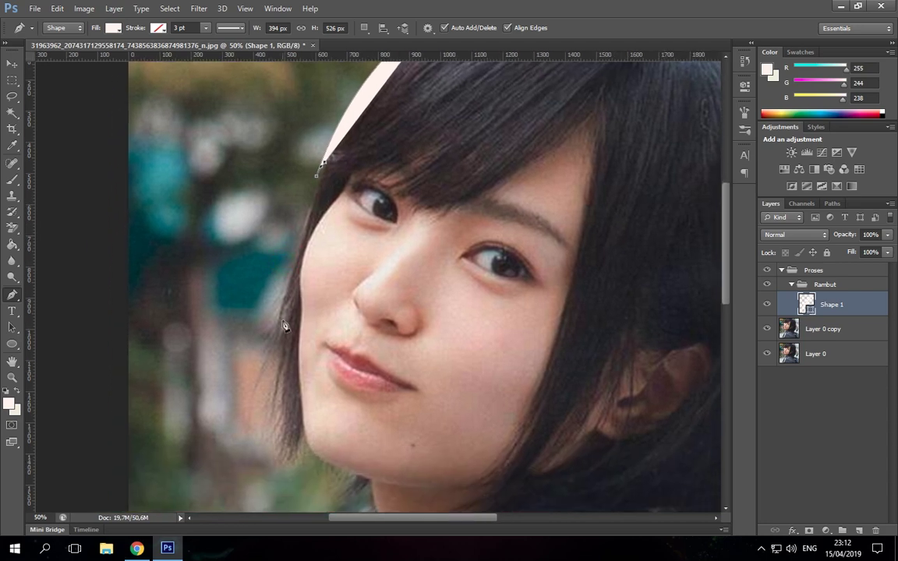
# - Trace Pen anchors down the left hair edge and set Shape 1 opacity to 0%
pyautogui.click(281, 293)
pyautogui.click(258, 332)
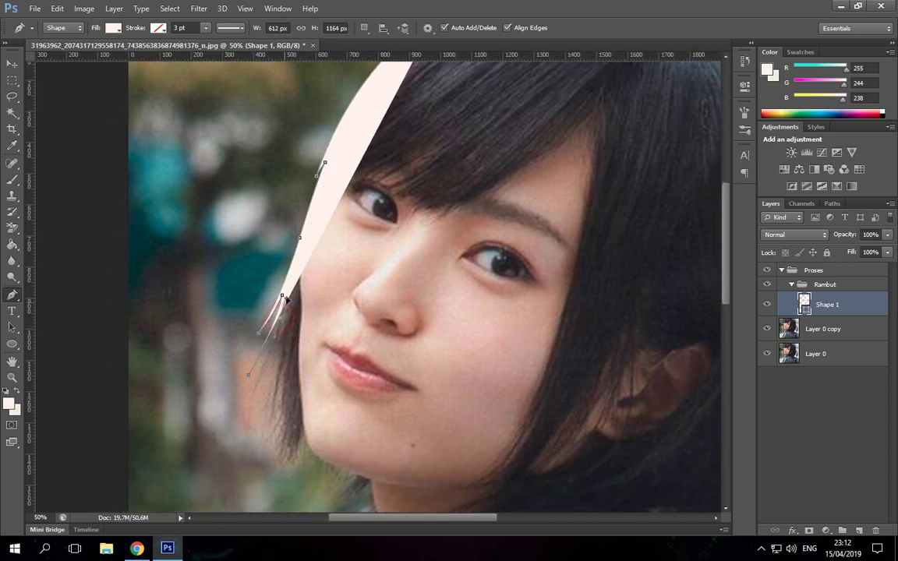
pyautogui.click(248, 373)
pyautogui.click(271, 316)
pyautogui.press('0')
pyautogui.press('0')
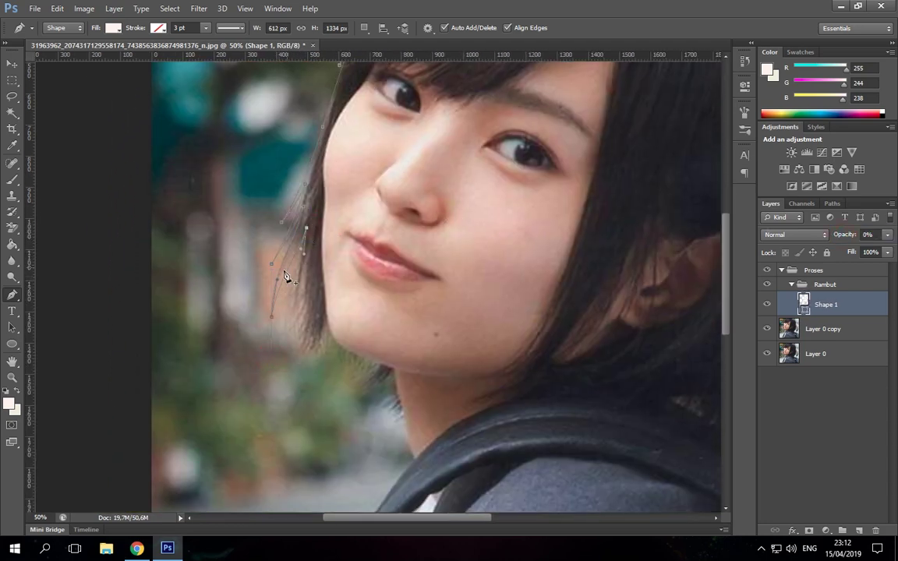
# - Extend the left hair outline past the chin and back up along a strand
pyautogui.click(268, 262)
pyautogui.hotkey('ctrl', '+')
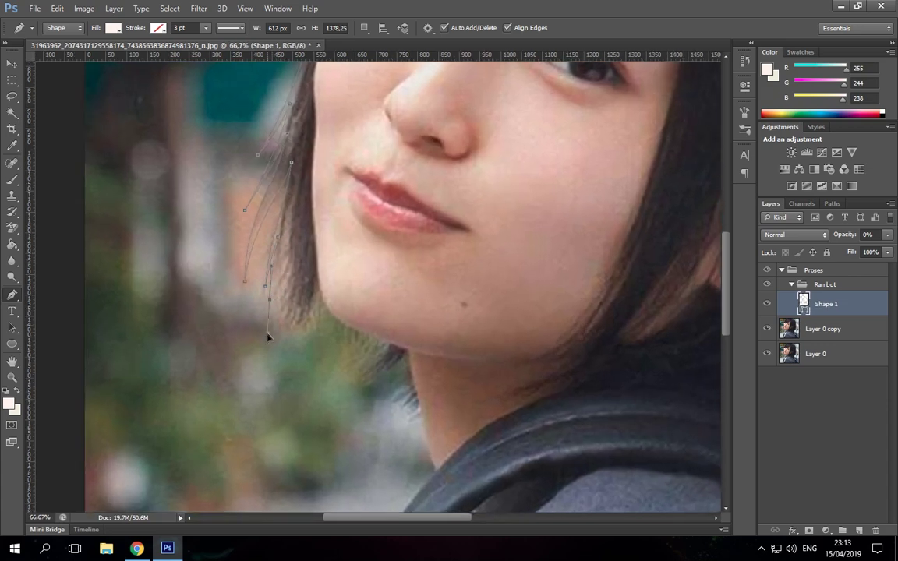
pyautogui.click(293, 257)
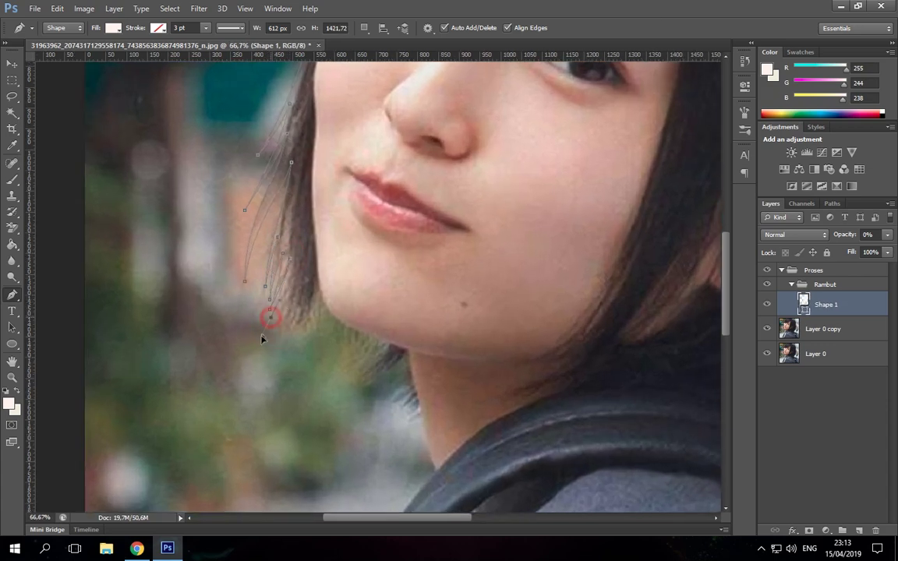
pyautogui.click(273, 321)
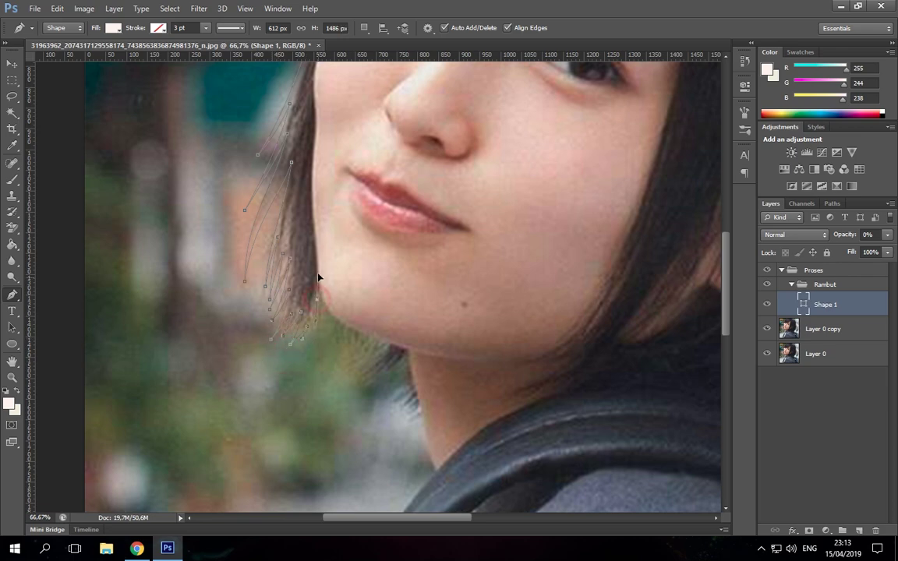
pyautogui.scroll(5, 316, 197)
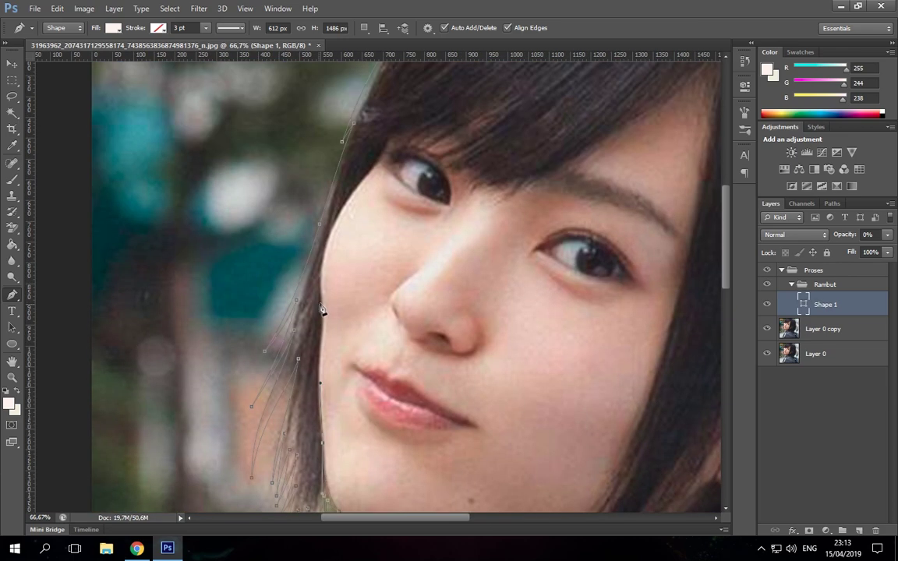
pyautogui.scroll(3, 320, 297)
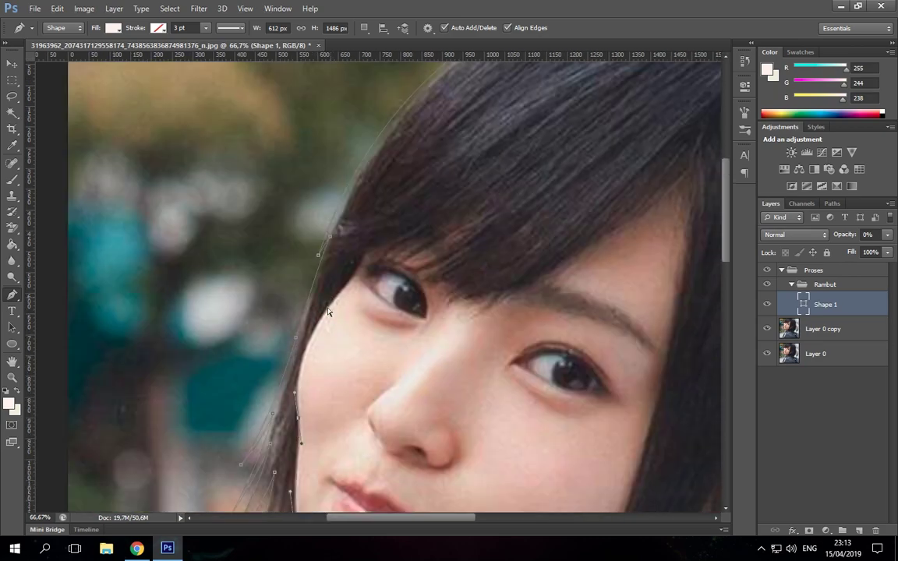
pyautogui.scroll(2, 361, 268)
# - Add curved fringe strand points over the left eye, reaching toward the right eyebrow
pyautogui.moveTo(403, 300); pyautogui.dragTo(436, 297)
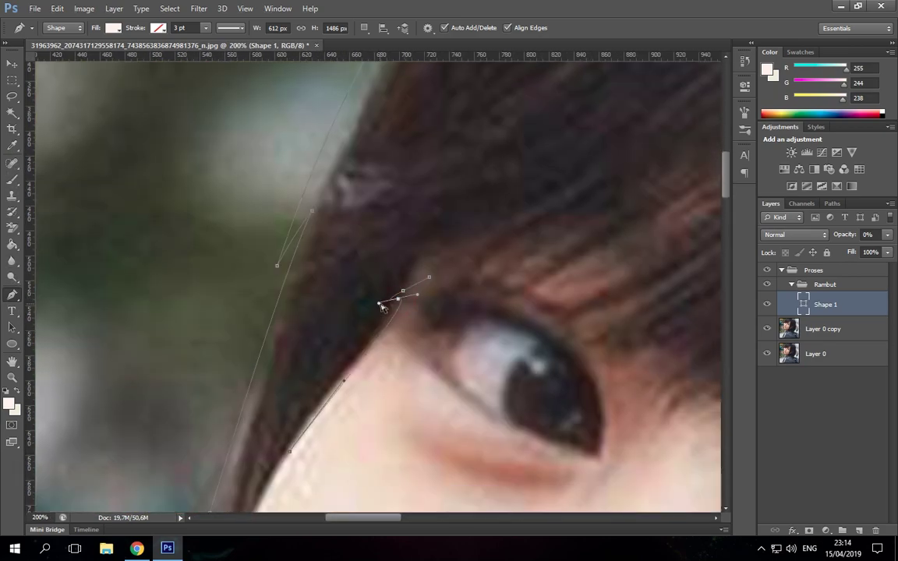
pyautogui.hotkey('ctrl', '-')
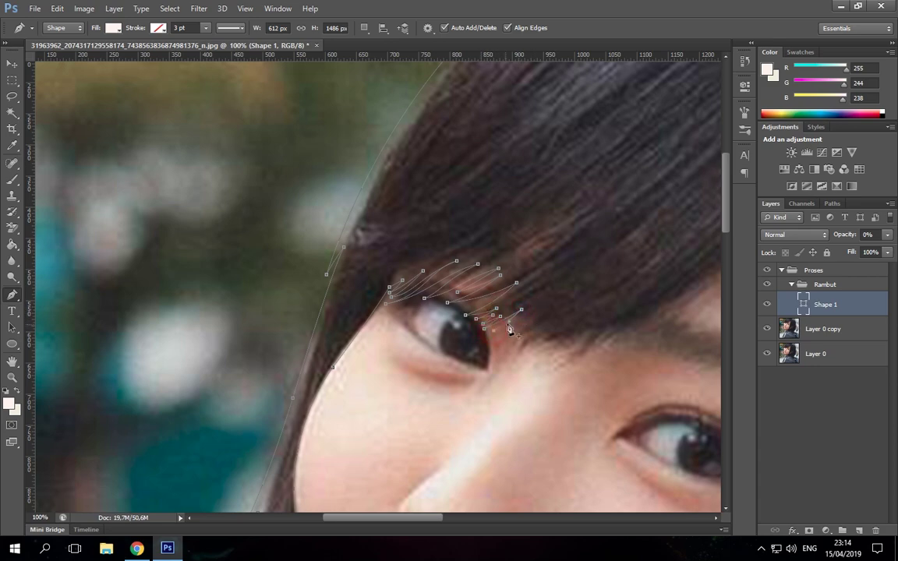
pyautogui.moveTo(542, 335)
pyautogui.mouseDown()
pyautogui.moveTo(471, 292)
pyautogui.moveTo(547, 278)
pyautogui.mouseUp()
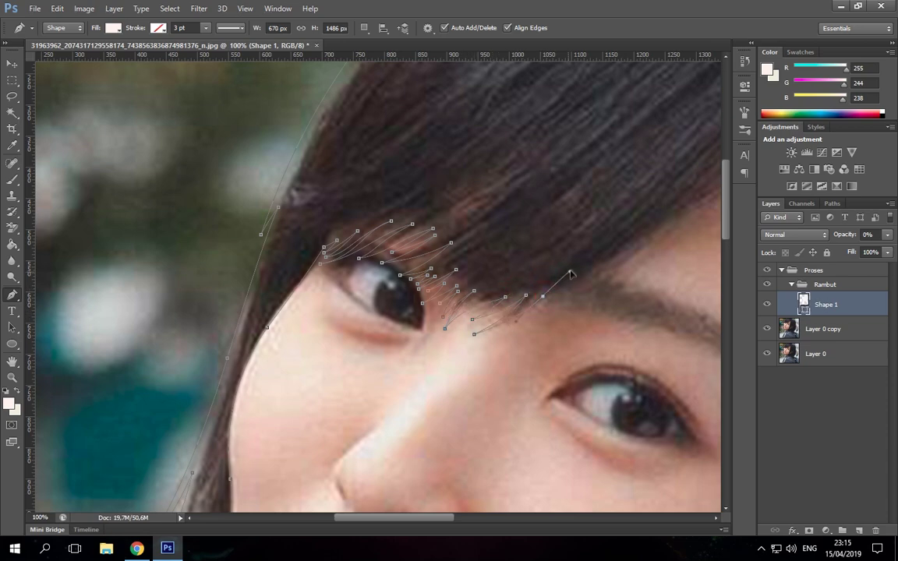
pyautogui.moveTo(524, 324); pyautogui.dragTo(353, 369)
pyautogui.moveTo(545, 296); pyautogui.dragTo(364, 380)
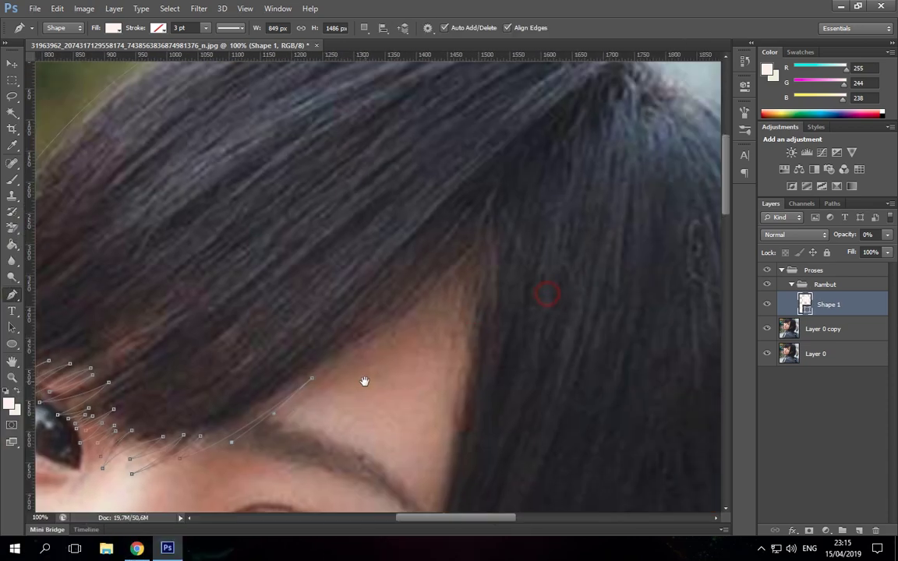
pyautogui.moveTo(478, 253)
pyautogui.mouseDown()
pyautogui.moveTo(573, 164)
pyautogui.moveTo(481, 283)
pyautogui.mouseUp()
# - Add a curved hair tip below the jaw, undoing one misplaced anchor
pyautogui.hotkey('ctrl', '-')
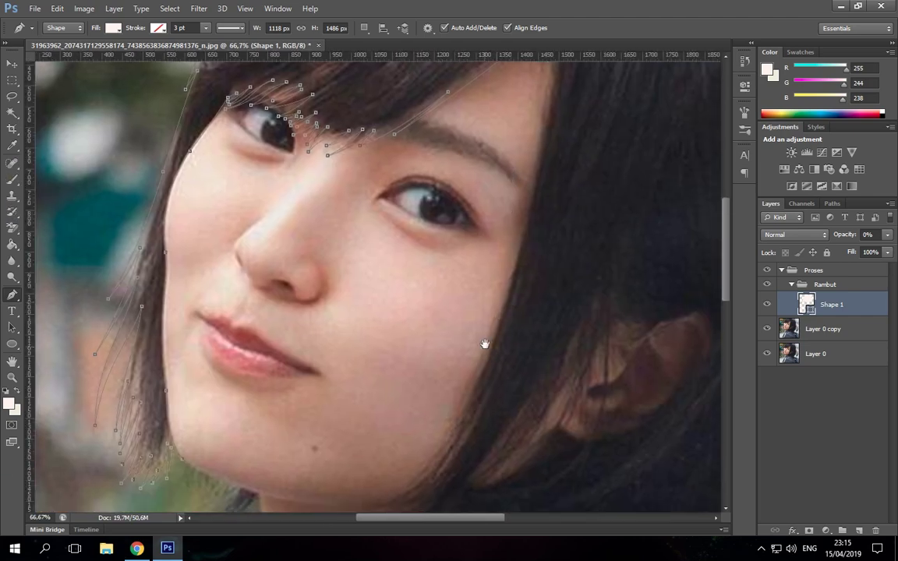
pyautogui.moveTo(487, 345); pyautogui.dragTo(521, 175)
pyautogui.moveTo(562, 89)
pyautogui.mouseDown()
pyautogui.moveTo(506, 308)
pyautogui.moveTo(514, 218)
pyautogui.moveTo(545, 220)
pyautogui.mouseUp()
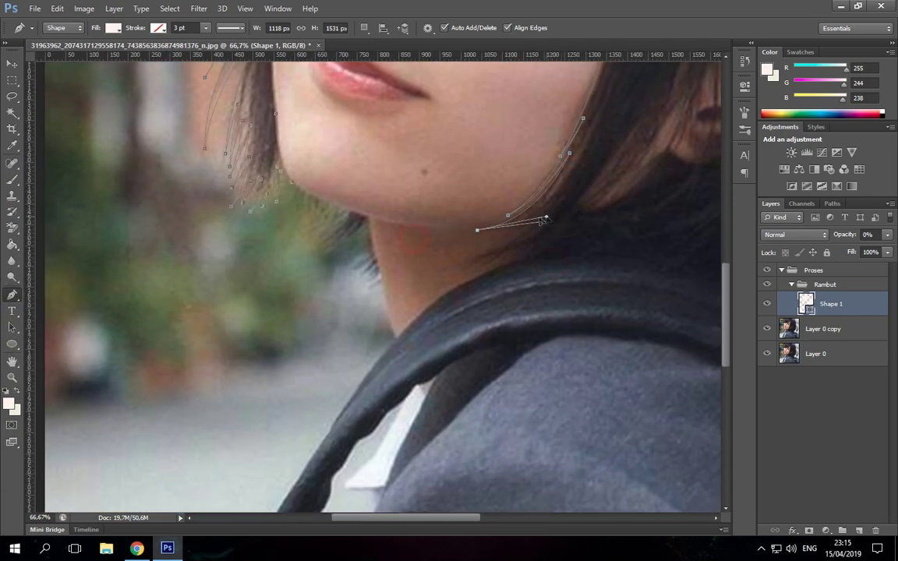
pyautogui.moveTo(489, 246); pyautogui.dragTo(536, 232)
pyautogui.moveTo(485, 267)
pyautogui.mouseDown()
pyautogui.moveTo(501, 257)
pyautogui.moveTo(372, 341)
pyautogui.mouseUp()
pyautogui.moveTo(543, 209); pyautogui.dragTo(613, 93)
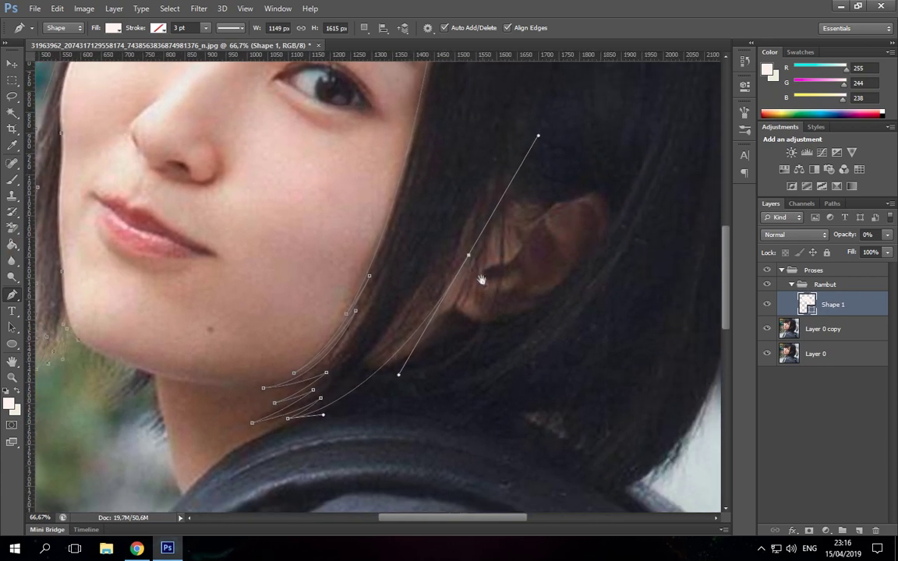
pyautogui.hotkey('ctrl', 'z')
pyautogui.moveTo(475, 308)
pyautogui.mouseDown()
pyautogui.moveTo(448, 283)
pyautogui.moveTo(483, 306)
pyautogui.mouseUp()
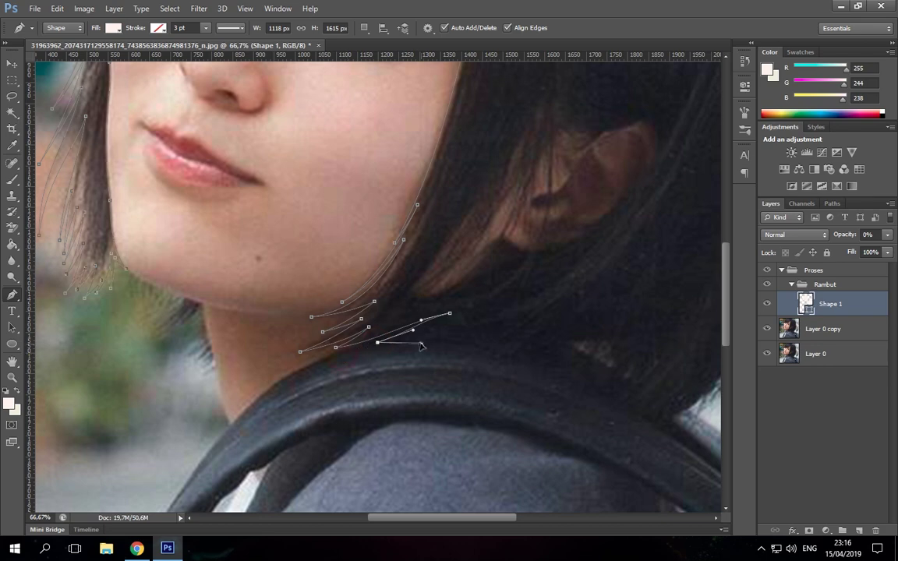
# - Trace pointed neck tips, the bob's lower curve and its right side upward
pyautogui.moveTo(454, 346)
pyautogui.mouseDown()
pyautogui.moveTo(557, 320)
pyautogui.moveTo(414, 298)
pyautogui.moveTo(491, 281)
pyautogui.mouseUp()
pyautogui.moveTo(350, 316)
pyautogui.mouseDown()
pyautogui.moveTo(387, 318)
pyautogui.moveTo(389, 279)
pyautogui.mouseUp()
pyautogui.moveTo(536, 304); pyautogui.dragTo(487, 333)
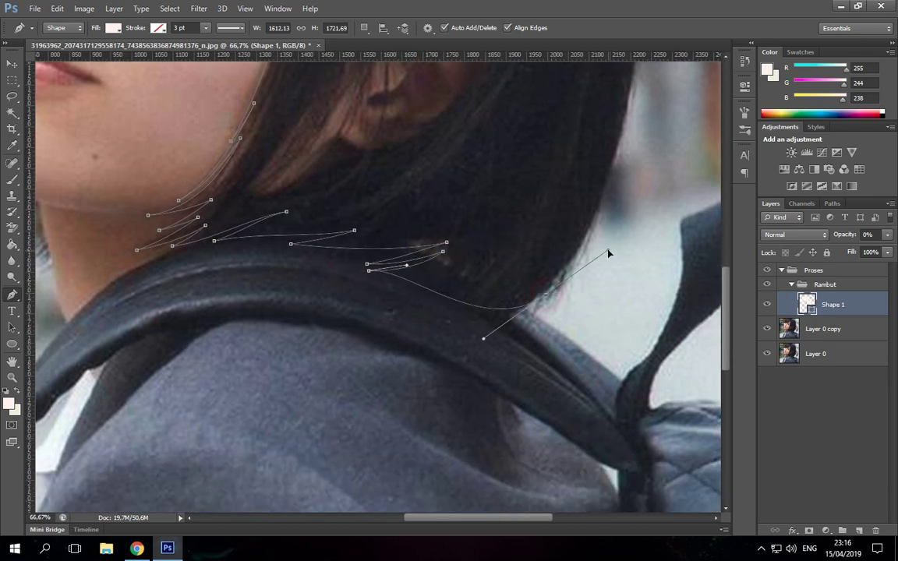
pyautogui.hotkey('ctrl', '-')
pyautogui.scroll(3, 467, 312)
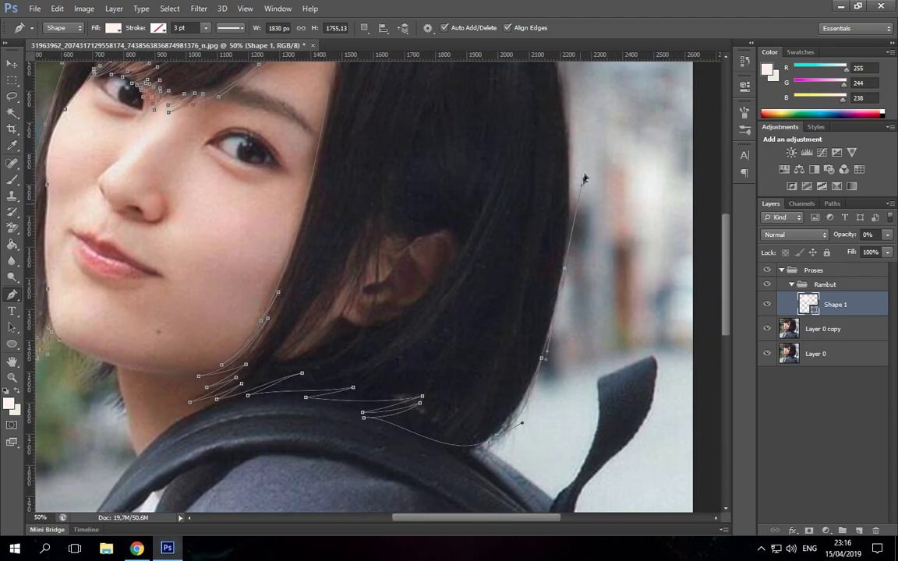
pyautogui.scroll(4, 468, 312)
pyautogui.scroll(3, 467, 273)
pyautogui.moveTo(494, 230)
pyautogui.mouseDown()
pyautogui.moveTo(407, 184)
pyautogui.moveTo(411, 151)
pyautogui.mouseUp()
# - Close the hair path, fill it dark gray, and return Shape 1 to 0% opacity
pyautogui.click(183, 184)
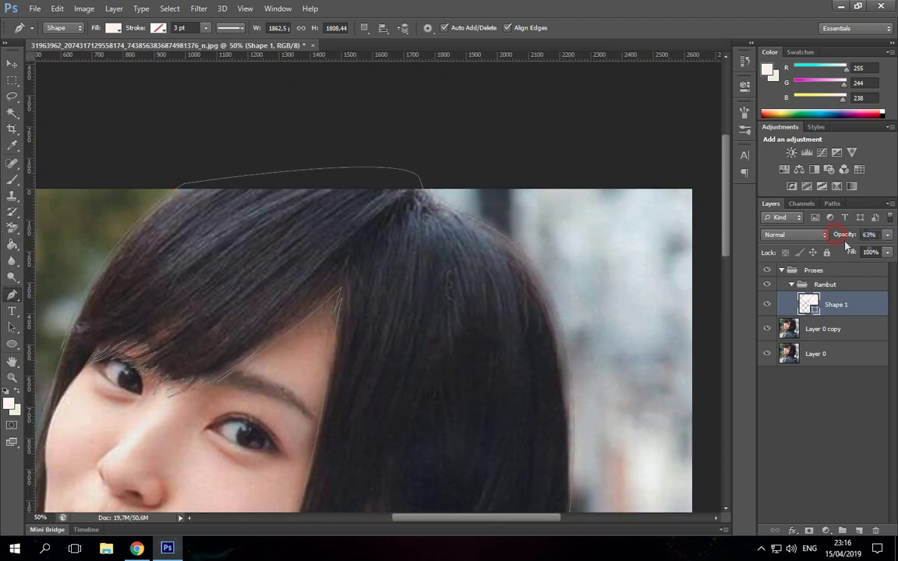
pyautogui.hotkey('ctrl', '0')
pyautogui.doubleClick(808, 304)
pyautogui.click(782, 329)
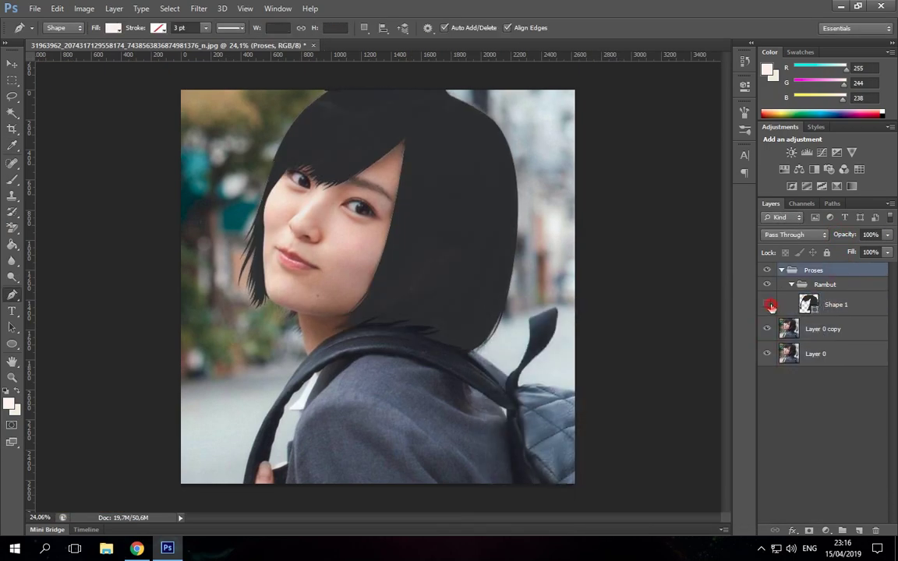
pyautogui.keyDown('alt'); pyautogui.click(768, 304); pyautogui.keyUp('alt')
pyautogui.hotkey('ctrl', '+')
pyautogui.press('0')
pyautogui.press('0')
pyautogui.hotkey('ctrl', '+')
pyautogui.hotkey('ctrl', '+')
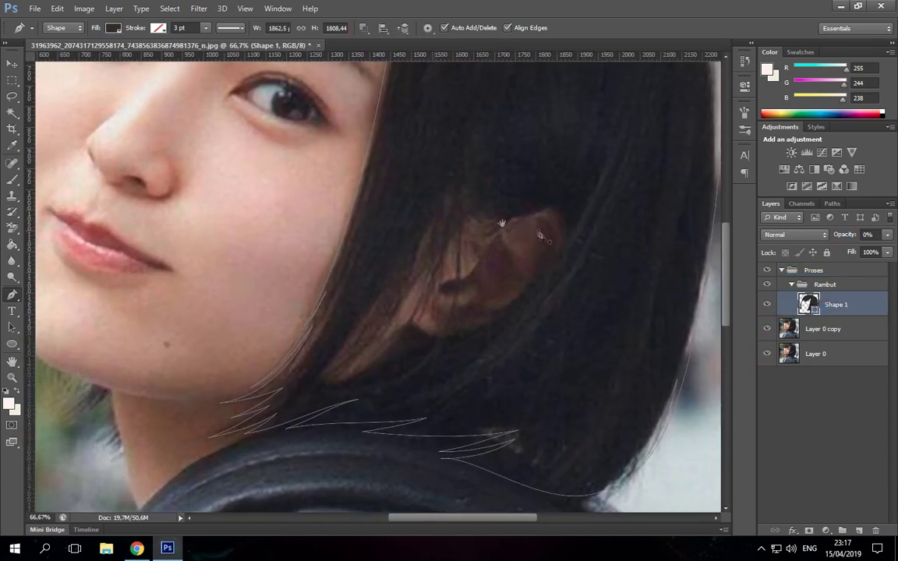
# - Cut out the ear opening and a thin strand gap beside it
pyautogui.click(537, 211)
pyautogui.moveTo(489, 320); pyautogui.dragTo(503, 323)
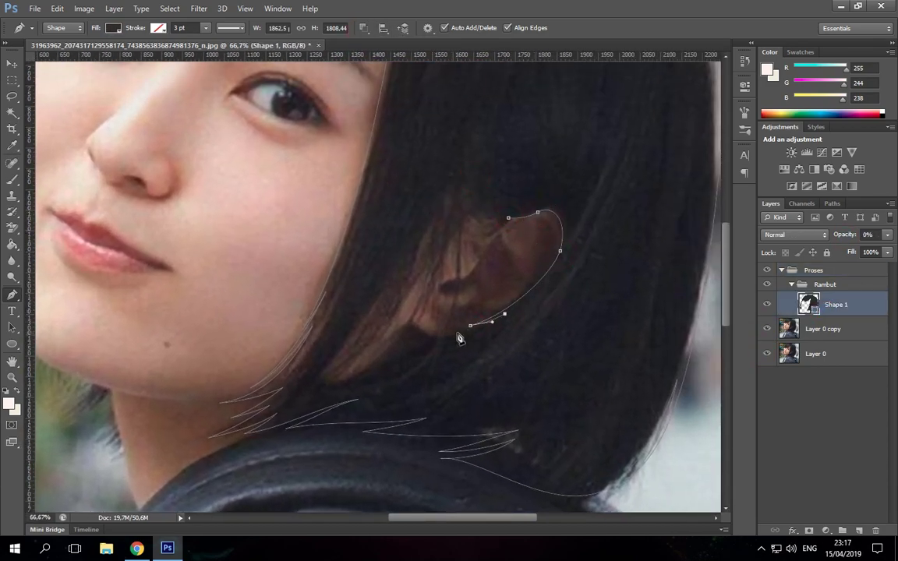
pyautogui.moveTo(469, 222); pyautogui.dragTo(487, 213)
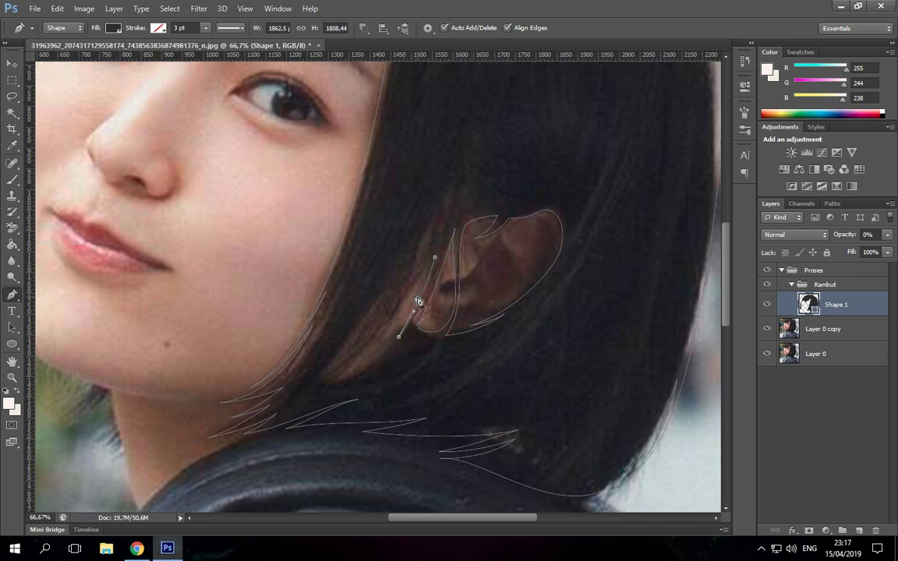
pyautogui.moveTo(383, 332)
pyautogui.mouseDown()
pyautogui.moveTo(374, 352)
pyautogui.moveTo(364, 343)
pyautogui.mouseUp()
pyautogui.moveTo(312, 395); pyautogui.dragTo(359, 370)
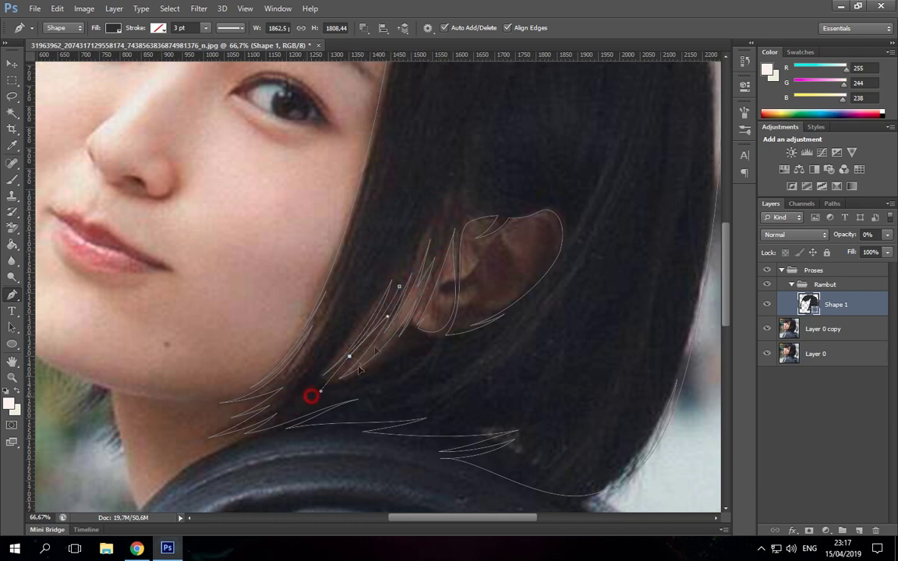
# - Hide the photo layers and cut another strand gap over the ear
pyautogui.click(767, 330)
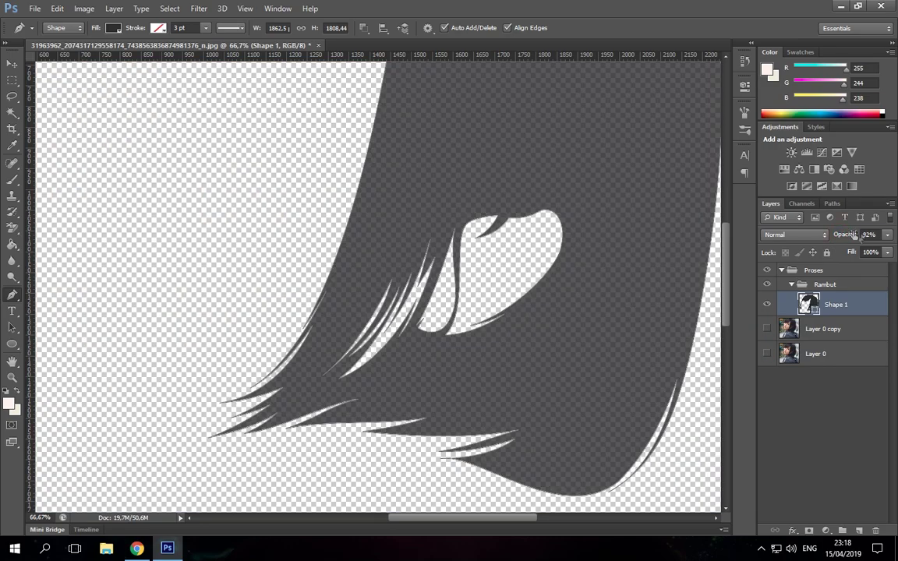
pyautogui.click(825, 284)
pyautogui.hotkey('ctrl', '-')
pyautogui.hotkey('ctrl', '+')
pyautogui.hotkey('ctrl', '+')
pyautogui.hotkey('alt', '[')
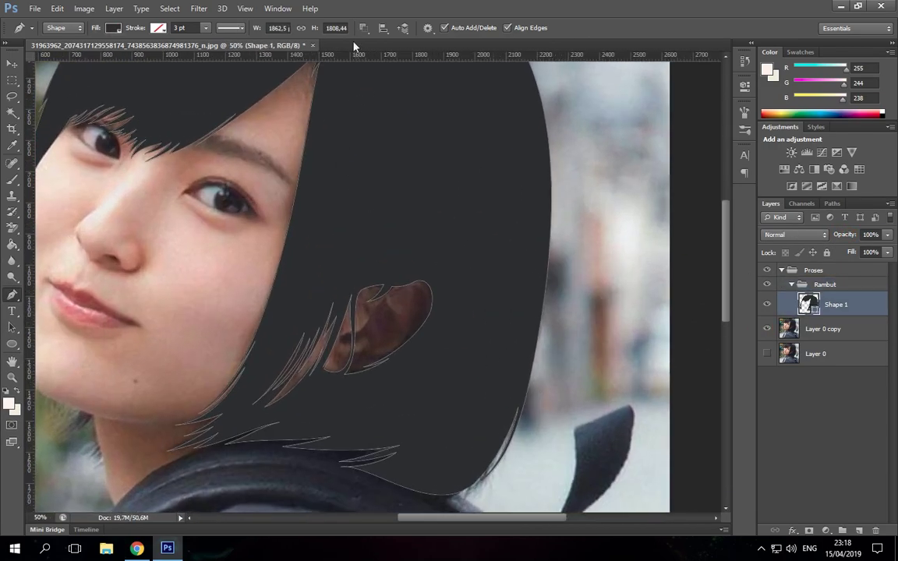
pyautogui.moveTo(343, 387); pyautogui.dragTo(398, 362)
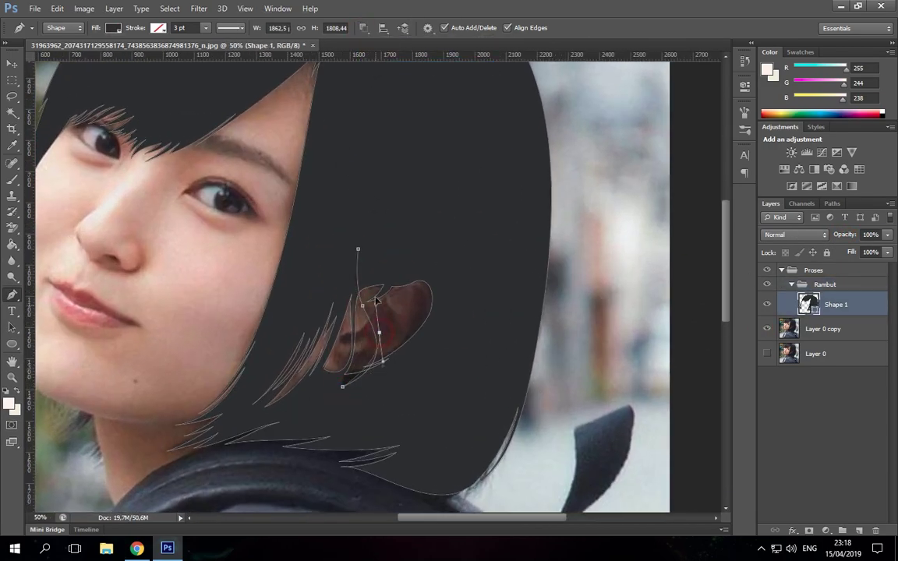
pyautogui.moveTo(358, 249); pyautogui.dragTo(421, 214)
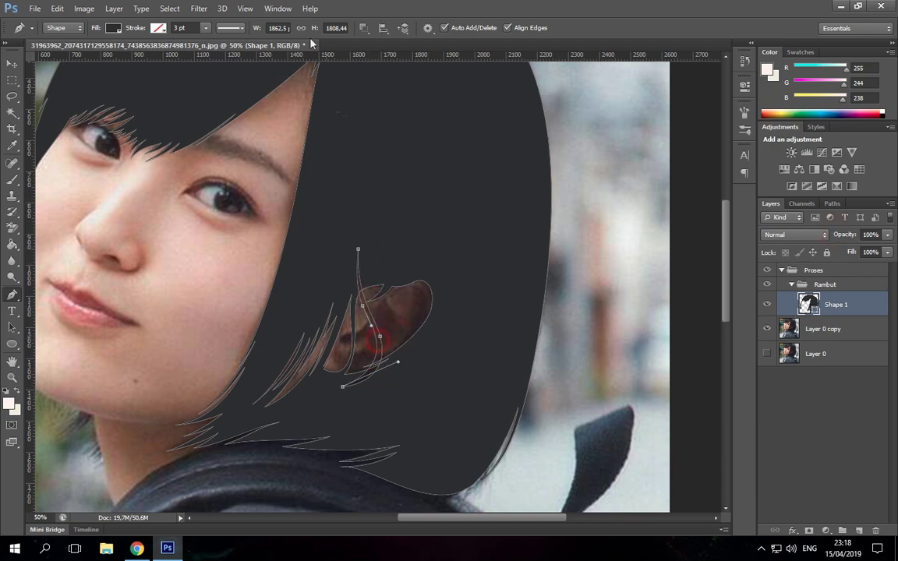
pyautogui.hotkey('ctrl', '0')
# - Clip the photo layers into Shape 1 and add a gray Color Fill 1 layer beneath
pyautogui.keyDown('alt'); pyautogui.click(767, 304); pyautogui.keyUp('alt')
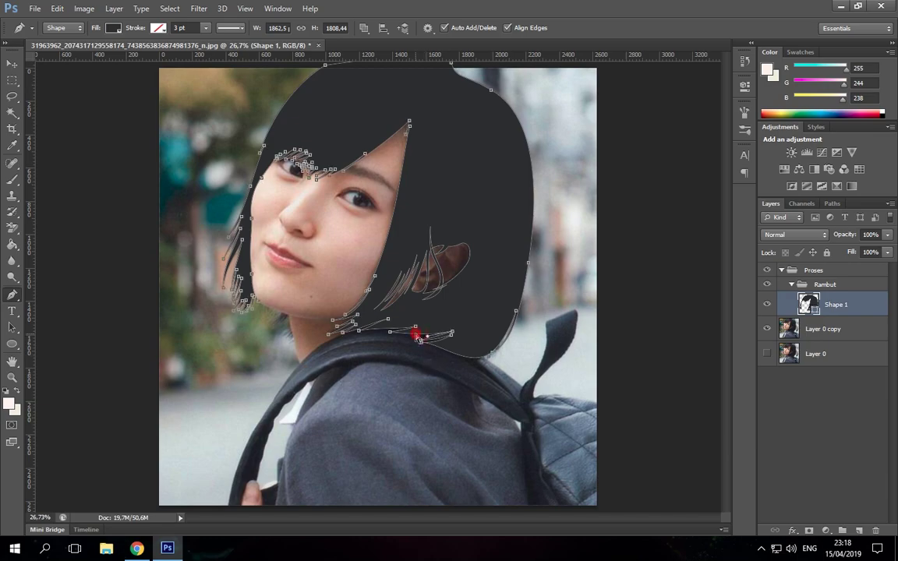
pyautogui.rightClick(832, 304)
pyautogui.click(701, 208)
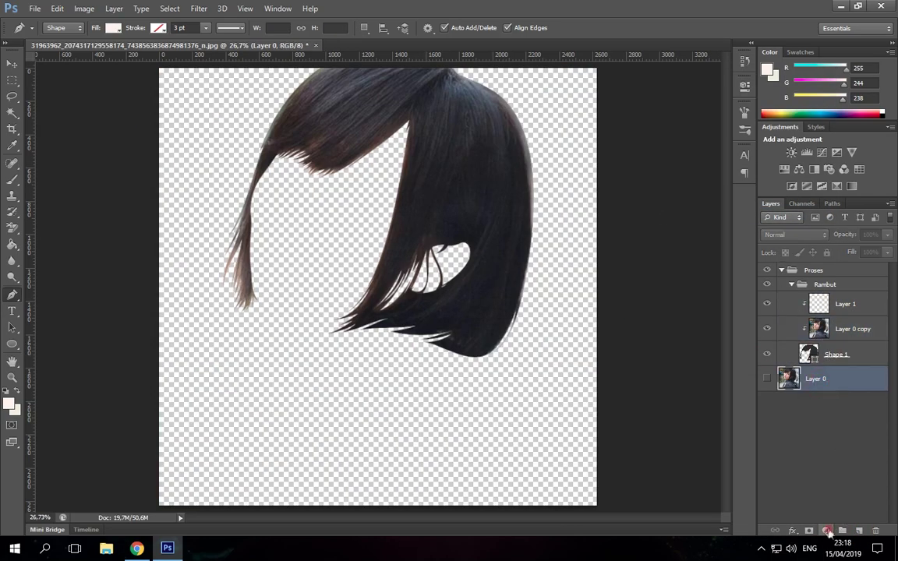
pyautogui.click(828, 532)
pyautogui.click(717, 232)
pyautogui.click(579, 359)
pyautogui.press('Return')
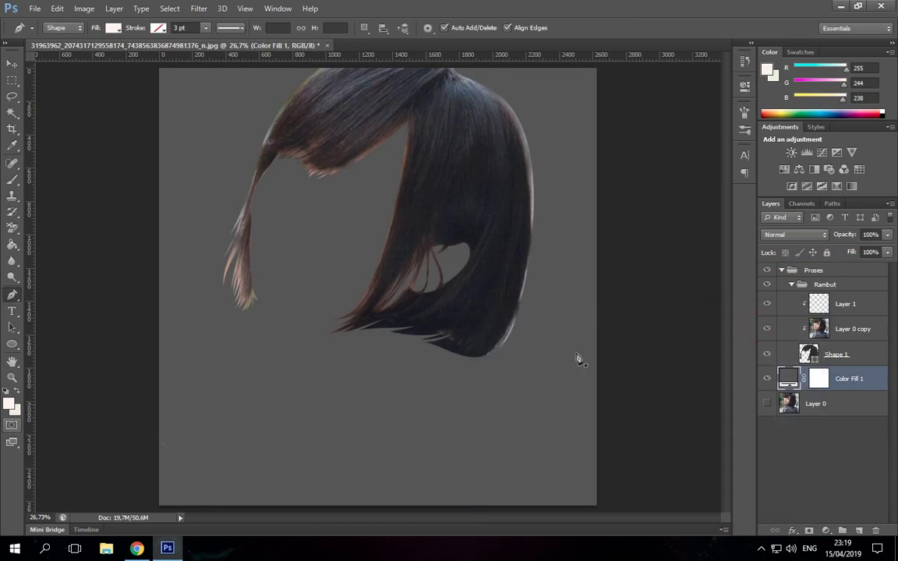
# - Set the foreground colour to black, select Layer 1, and begin a Shape 2 path
pyautogui.click(9, 404)
pyautogui.click(491, 487)
pyautogui.click(779, 327)
pyautogui.click(845, 304)
pyautogui.scroll(2, 469, 229)
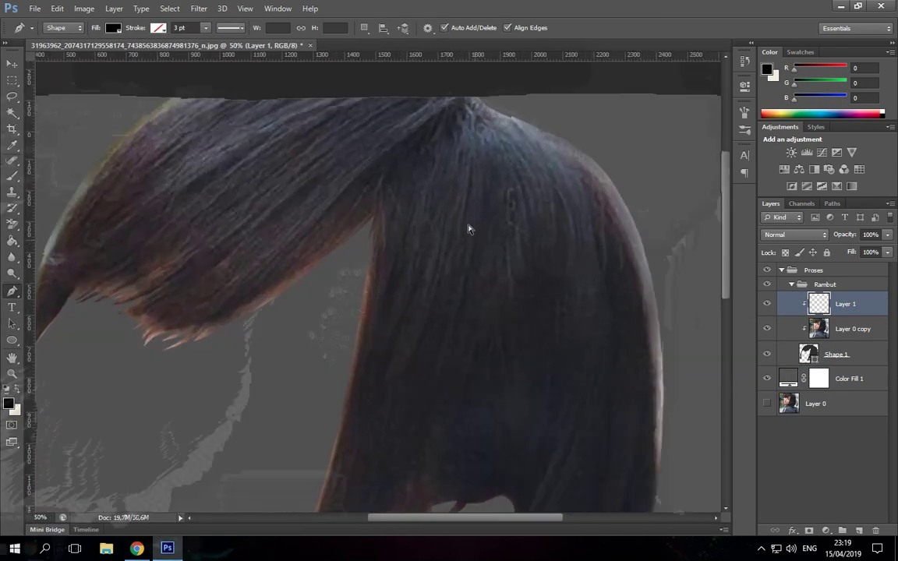
pyautogui.scroll(1, 469, 228)
pyautogui.click(441, 184)
# - Start Shape 2 at 0% opacity with a zig-zag strand curving up to the crown
pyautogui.moveTo(339, 267); pyautogui.dragTo(273, 333)
pyautogui.scroll(-2, 343, 261)
pyautogui.moveTo(371, 298); pyautogui.dragTo(323, 333)
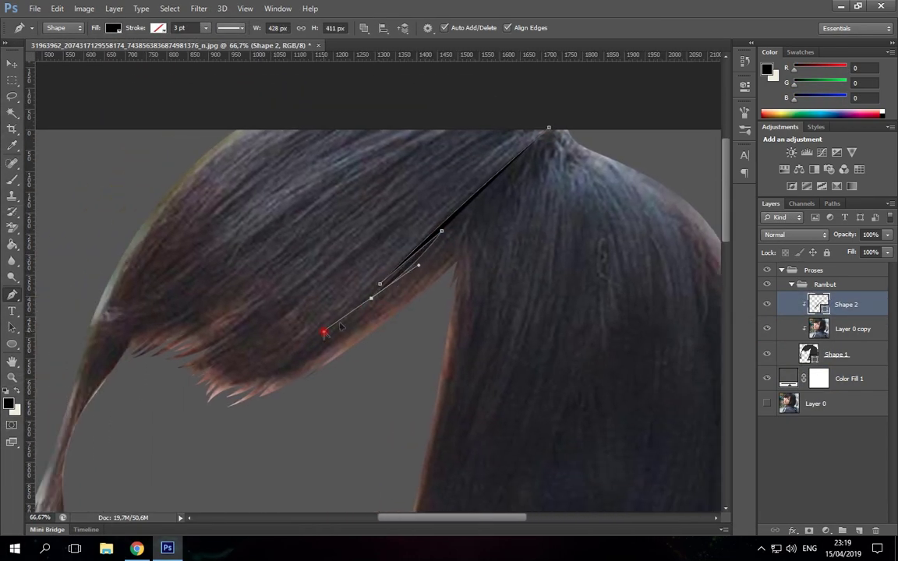
pyautogui.moveTo(458, 251); pyautogui.dragTo(477, 206)
pyautogui.press('0')
pyautogui.press('0')
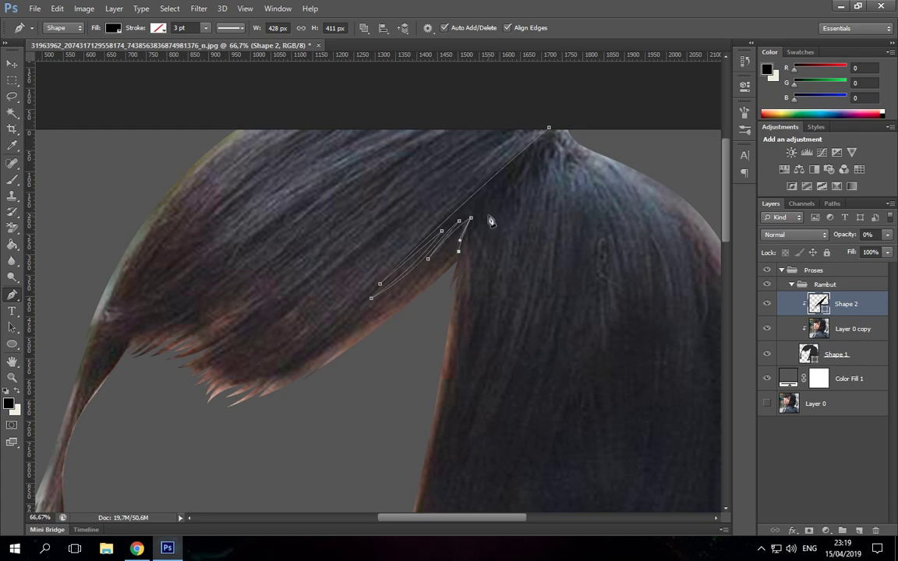
pyautogui.moveTo(473, 278); pyautogui.dragTo(496, 221)
pyautogui.moveTo(529, 162); pyautogui.dragTo(524, 179)
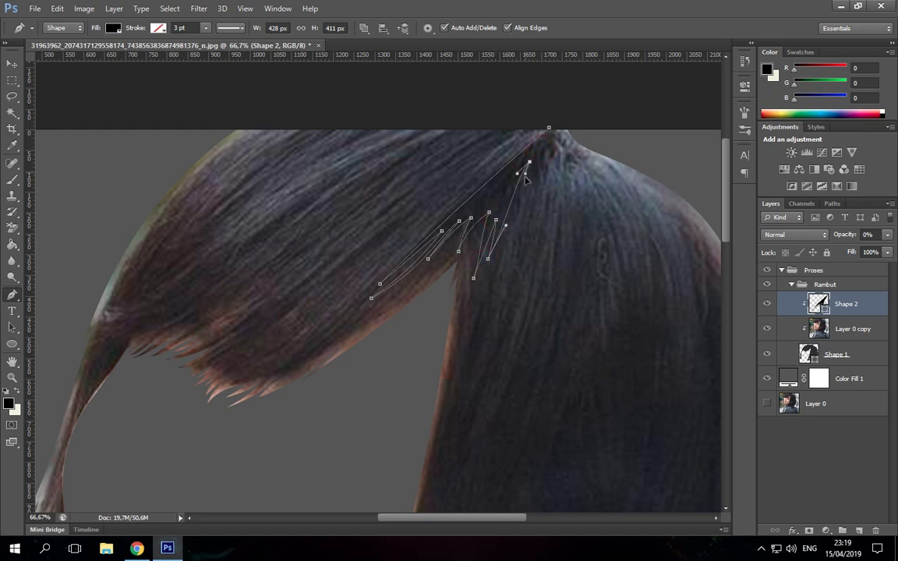
pyautogui.click(548, 127)
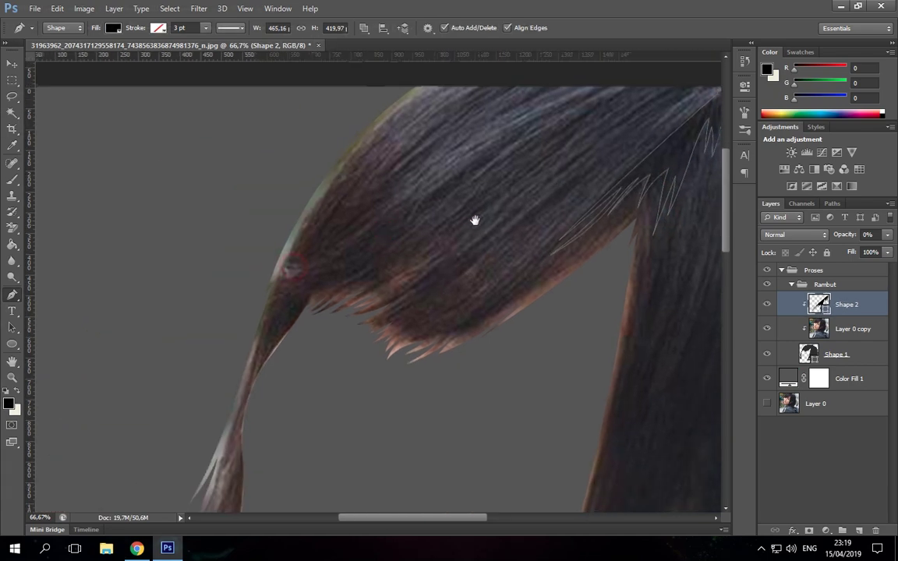
# - Trace a strand down the left lock curving toward the bangs
pyautogui.scroll(-3, 475, 221)
pyautogui.hscroll(-6, 474, 220)
pyautogui.click(312, 271)
pyautogui.moveTo(296, 303); pyautogui.dragTo(293, 324)
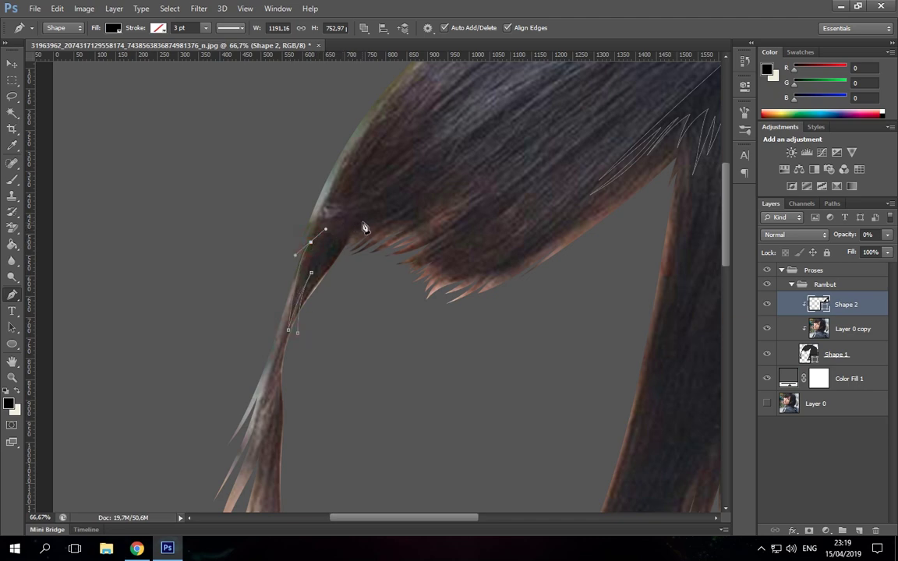
pyautogui.moveTo(406, 198); pyautogui.dragTo(395, 218)
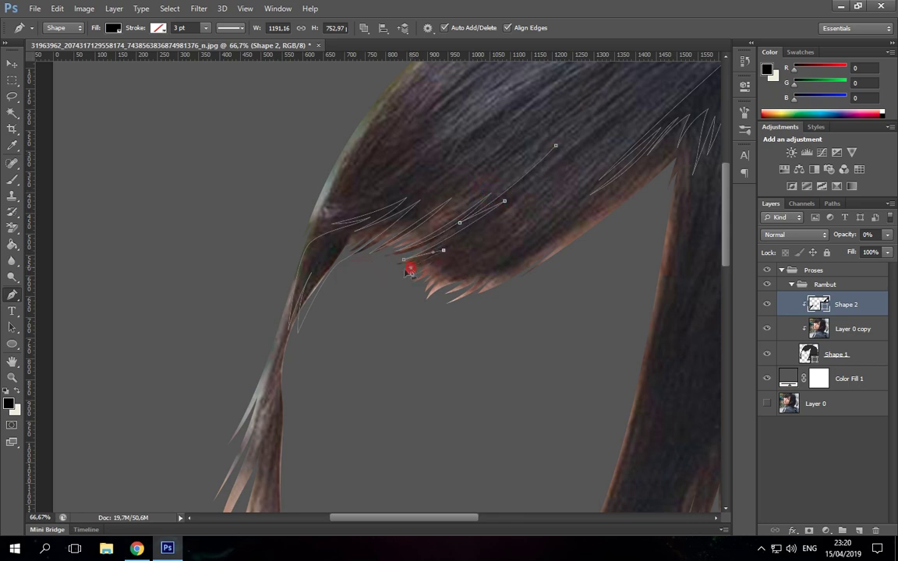
pyautogui.scroll(3, 563, 168)
pyautogui.scroll(-2, 466, 294)
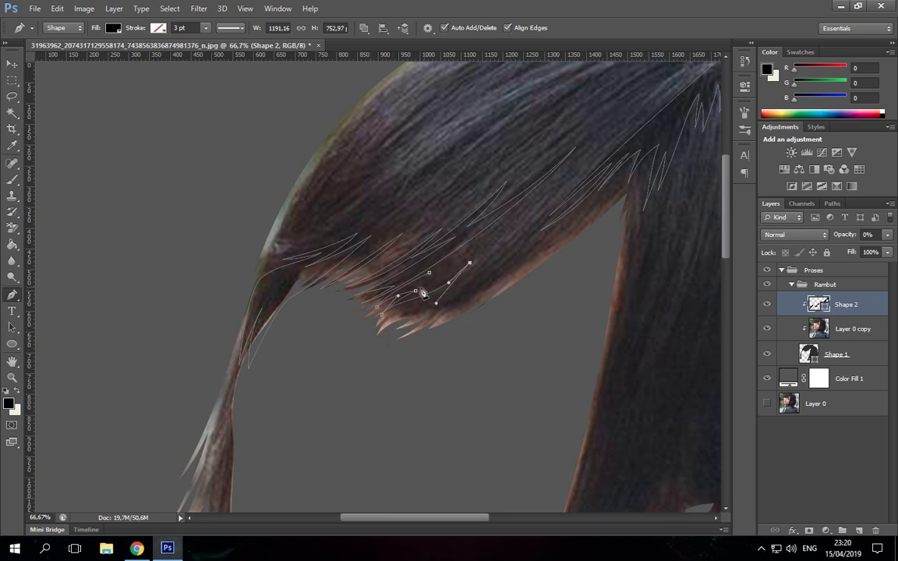
# - Add strands along the bangs' lower edge and across the upper hair
pyautogui.click(505, 250)
pyautogui.moveTo(522, 250); pyautogui.dragTo(505, 273)
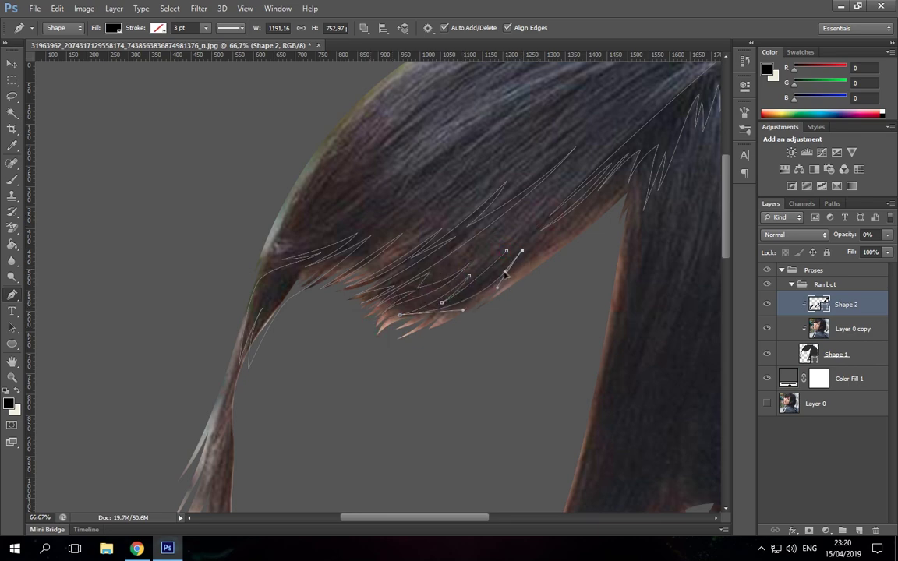
pyautogui.scroll(3, 347, 265)
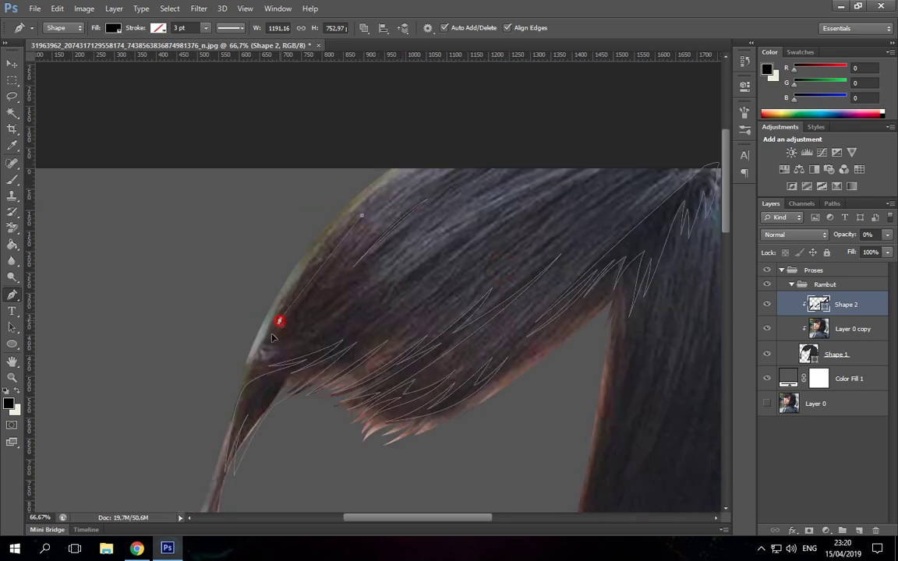
pyautogui.click(363, 214)
pyautogui.moveTo(358, 297); pyautogui.dragTo(311, 317)
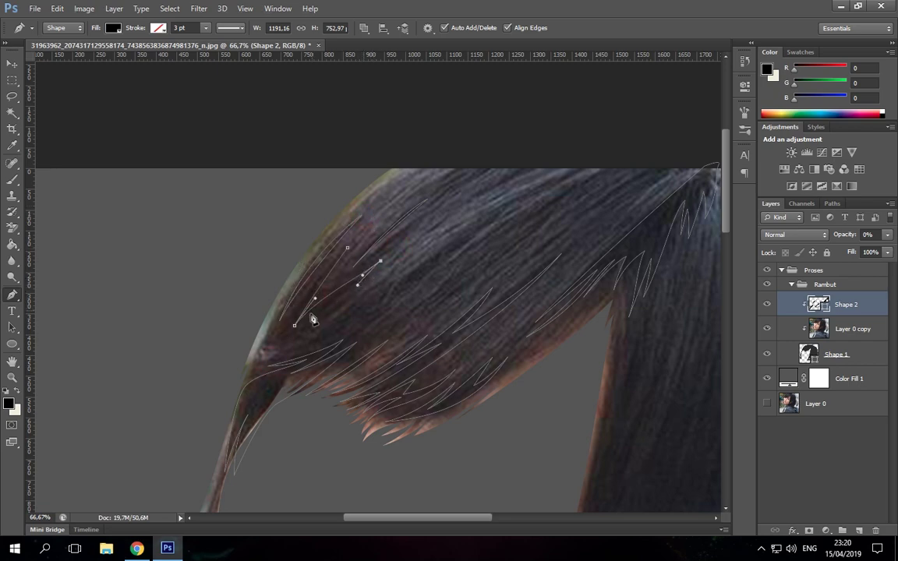
pyautogui.scroll(-2, 389, 218)
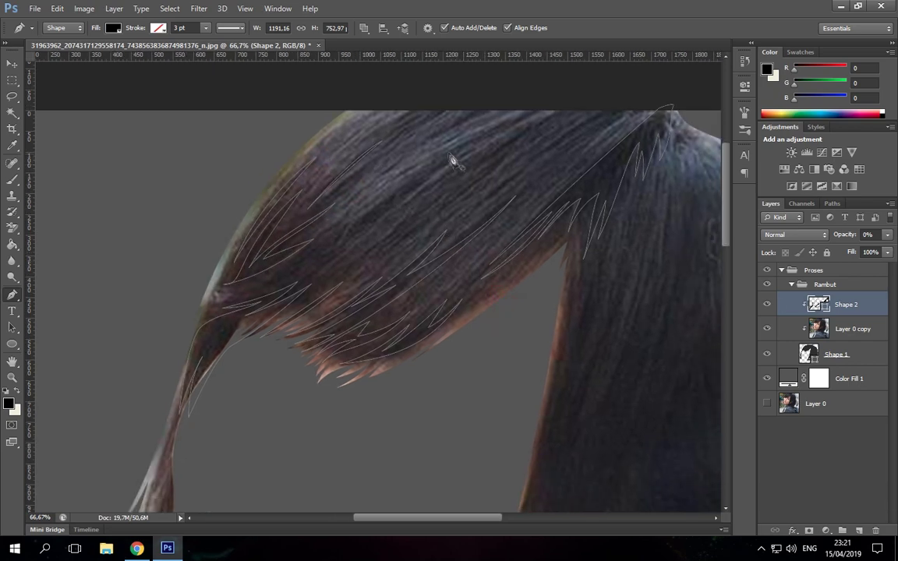
pyautogui.click(476, 107)
pyautogui.click(347, 261)
pyautogui.click(440, 190)
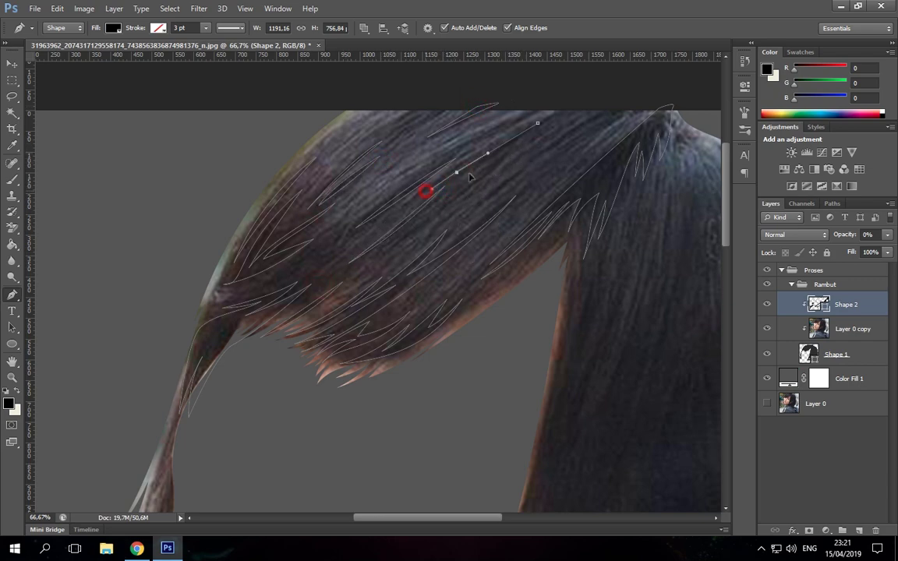
# - Trace zig-zag strand points down the right side of the hair
pyautogui.scroll(-1, 443, 168)
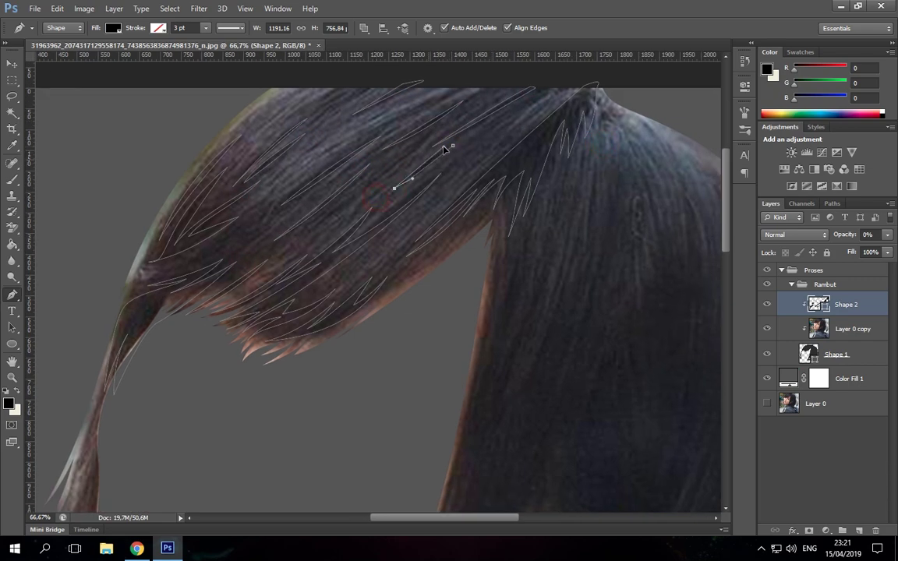
pyautogui.click(555, 206)
pyautogui.click(617, 84)
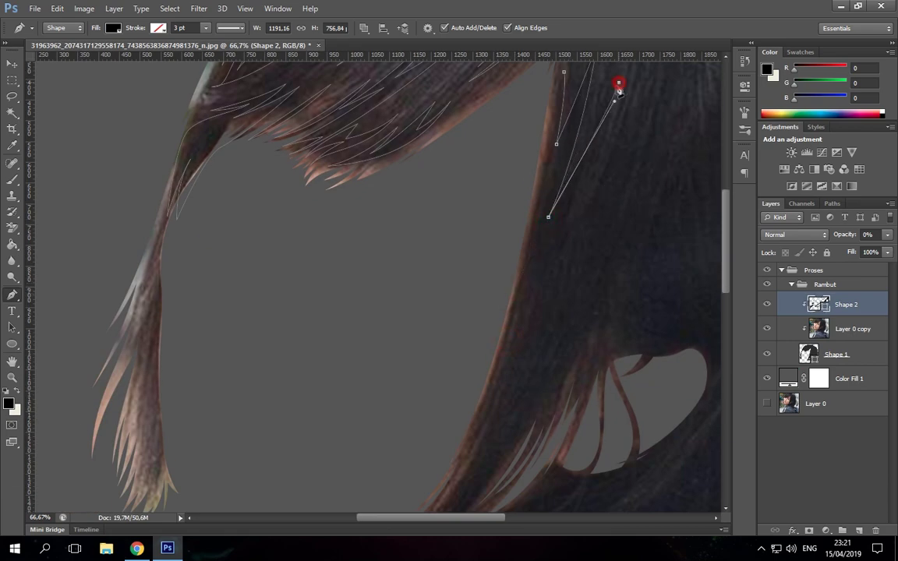
pyautogui.click(567, 240)
pyautogui.click(488, 328)
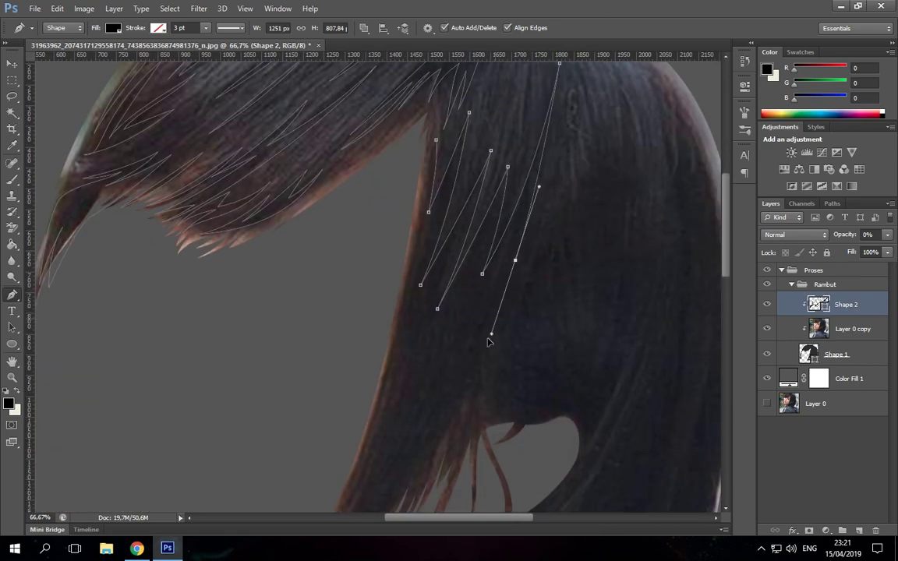
pyautogui.click(527, 279)
pyautogui.click(554, 228)
# - Pull curved strand points along the right hair and start a path at its edge
pyautogui.scroll(-2, 555, 229)
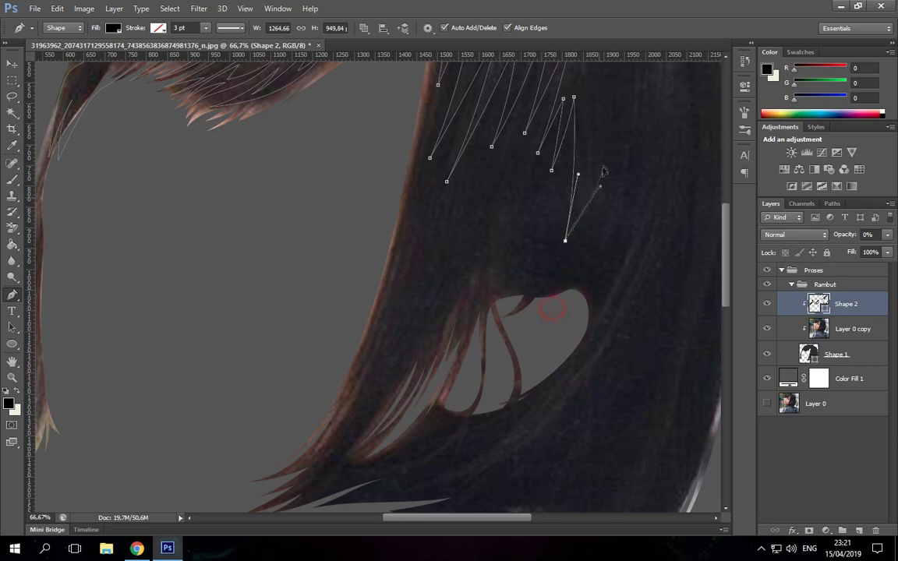
pyautogui.scroll(4, 577, 195)
pyautogui.moveTo(562, 329); pyautogui.dragTo(579, 245)
pyautogui.scroll(-3, 576, 312)
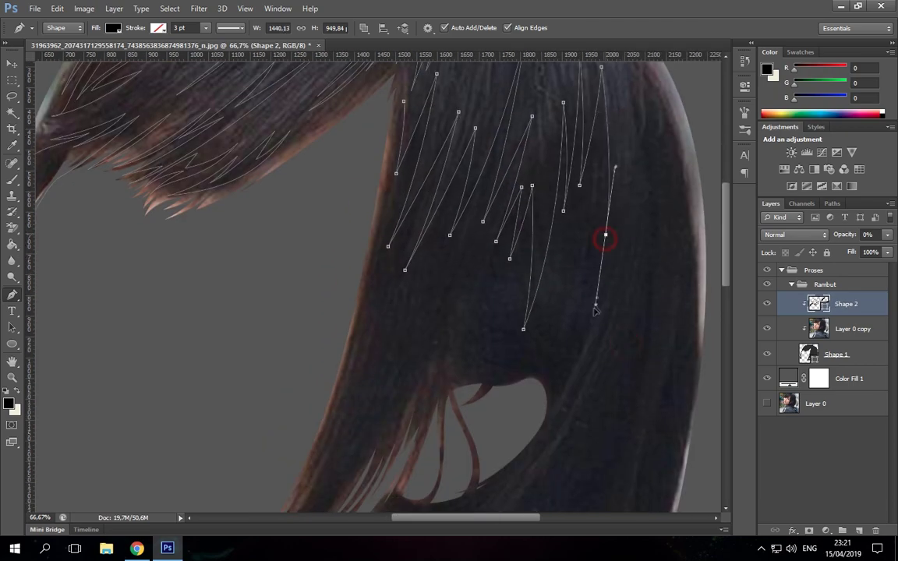
pyautogui.moveTo(617, 273); pyautogui.dragTo(641, 247)
pyautogui.scroll(2, 641, 246)
pyautogui.click(596, 164)
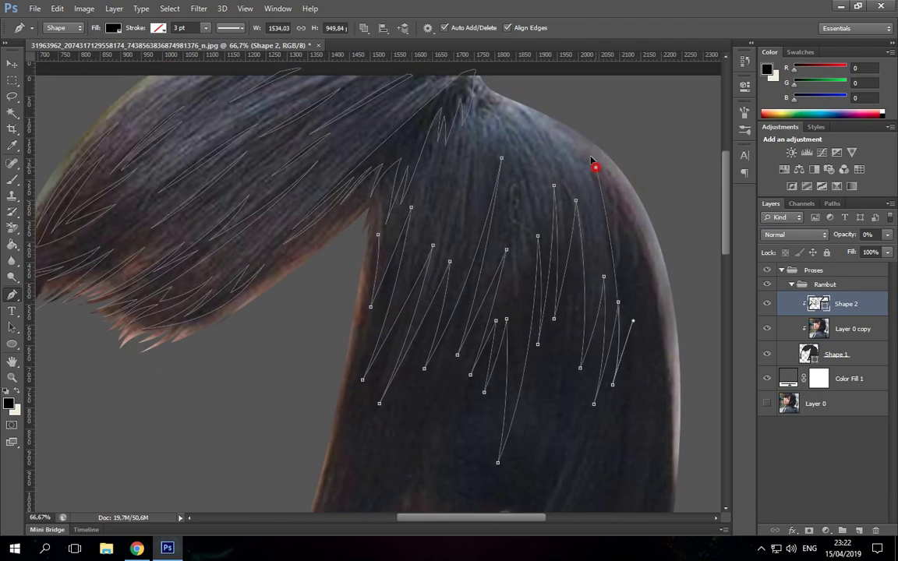
pyautogui.scroll(-1, 595, 164)
pyautogui.scroll(-2, 588, 448)
pyautogui.scroll(-2, 588, 448)
pyautogui.moveTo(545, 391); pyautogui.dragTo(477, 395)
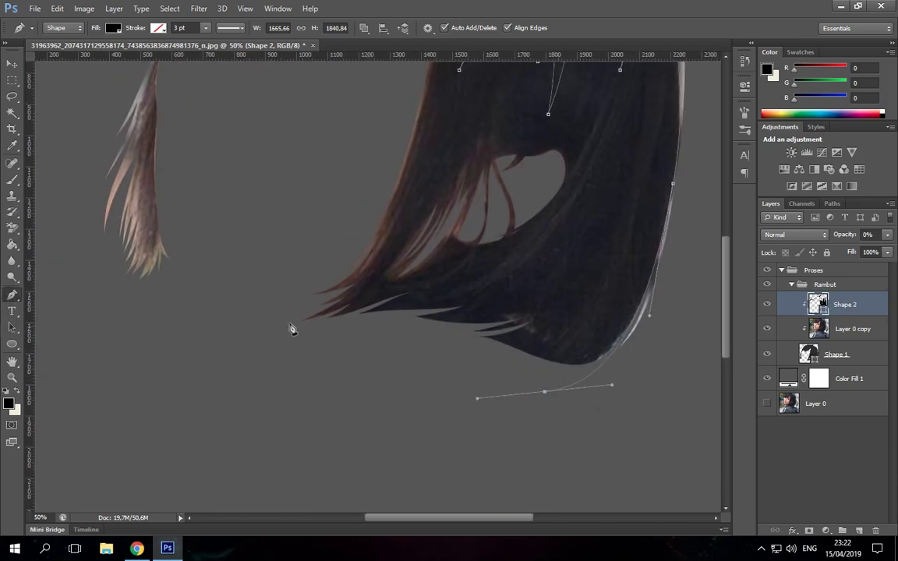
pyautogui.scroll(4, 292, 327)
# - Choose a shape combine mode and zig-zag a strand down the lower right hair
pyautogui.click(363, 28)
pyautogui.scroll(-4, 624, 129)
pyautogui.click(622, 117)
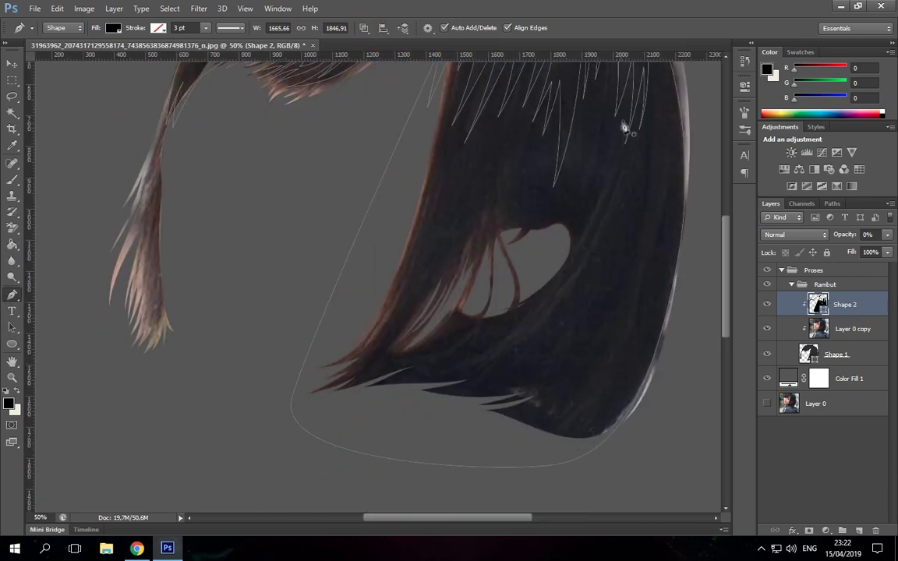
pyautogui.click(613, 161)
pyautogui.click(580, 203)
pyautogui.click(564, 269)
pyautogui.click(553, 285)
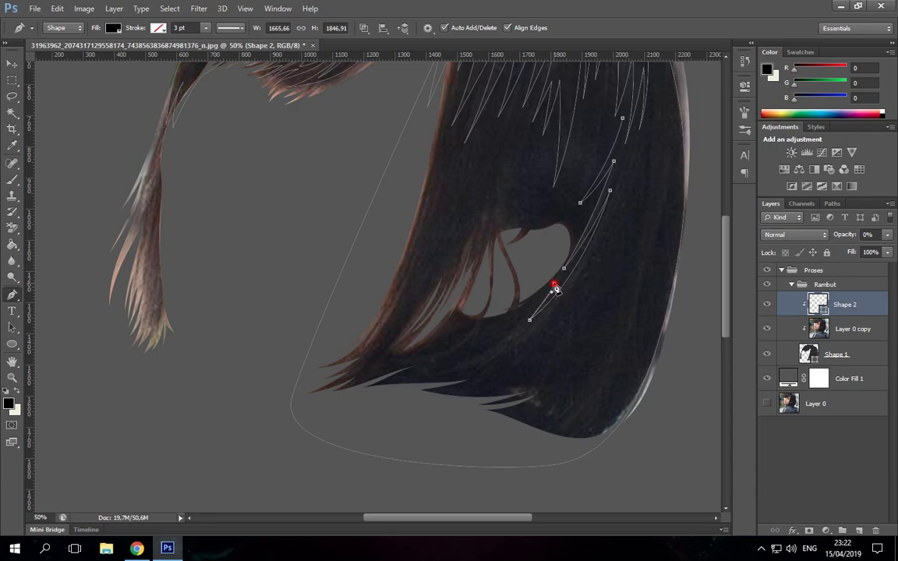
pyautogui.click(530, 319)
pyautogui.moveTo(449, 364); pyautogui.dragTo(532, 351)
pyautogui.scroll(2, 615, 375)
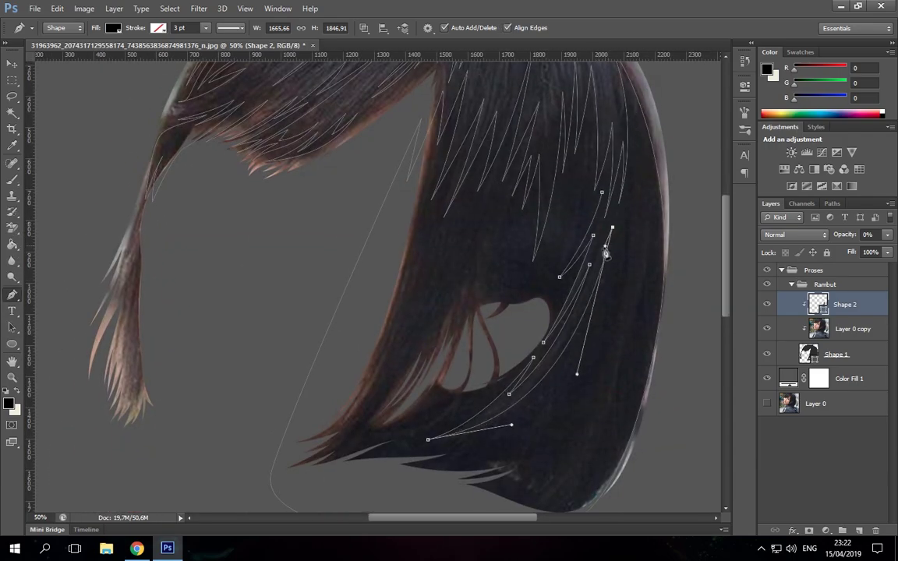
pyautogui.press('Return')
# - Add a final curved strand along the inner hair edge
pyautogui.scroll(-1, 389, 398)
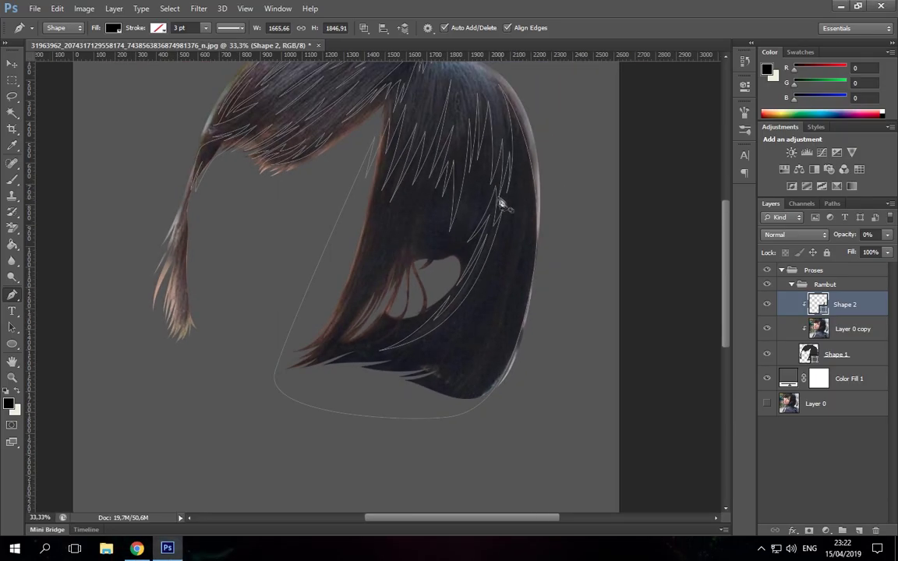
pyautogui.moveTo(537, 290); pyautogui.dragTo(561, 305)
pyautogui.click(399, 219)
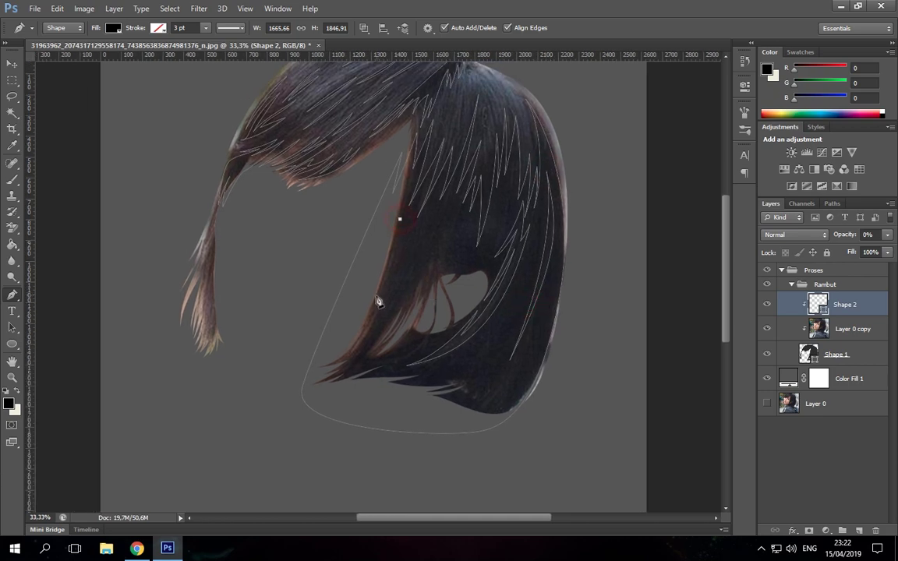
pyautogui.moveTo(356, 354); pyautogui.dragTo(409, 323)
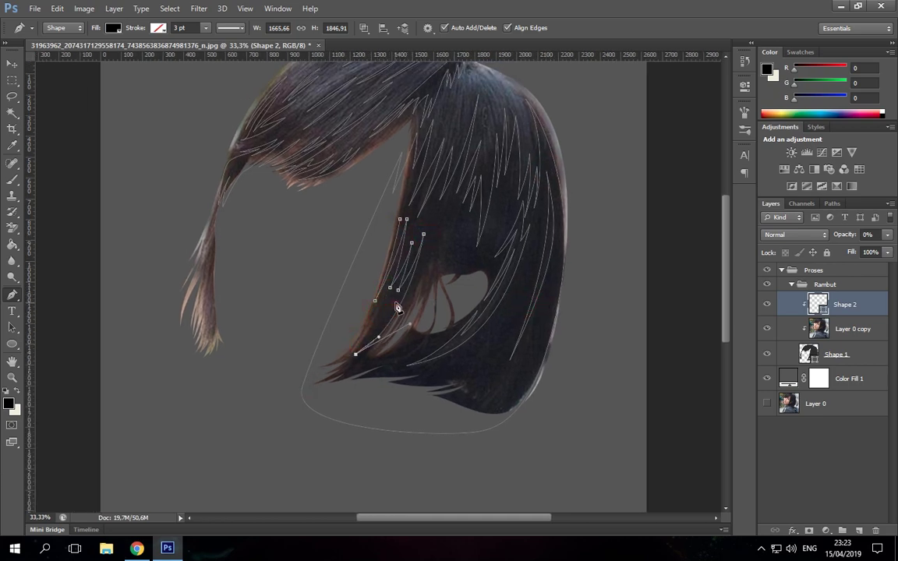
pyautogui.click(379, 300)
# - Return Shape 2 to 100% opacity and set its strand path operation to subtract
pyautogui.scroll(3, 615, 316)
pyautogui.press('0')
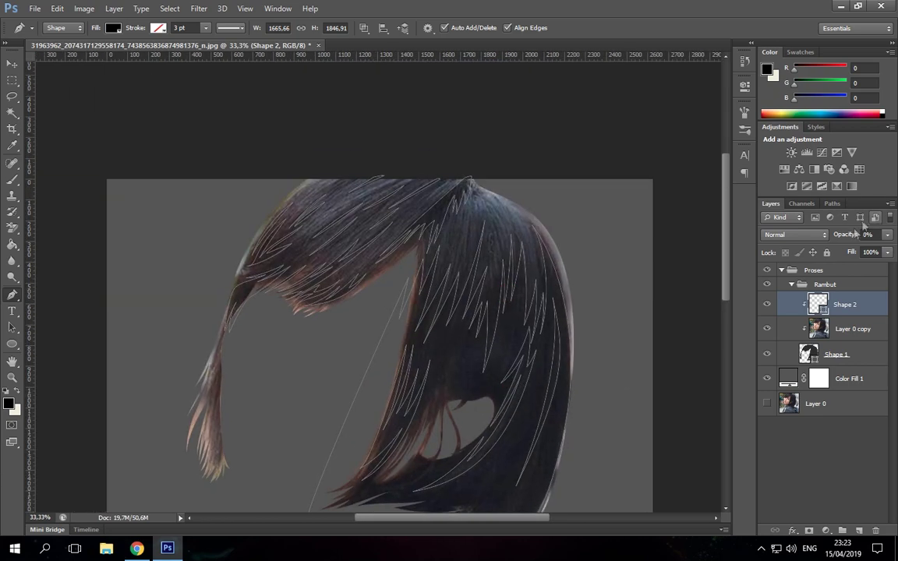
pyautogui.click(766, 328)
pyautogui.click(363, 28)
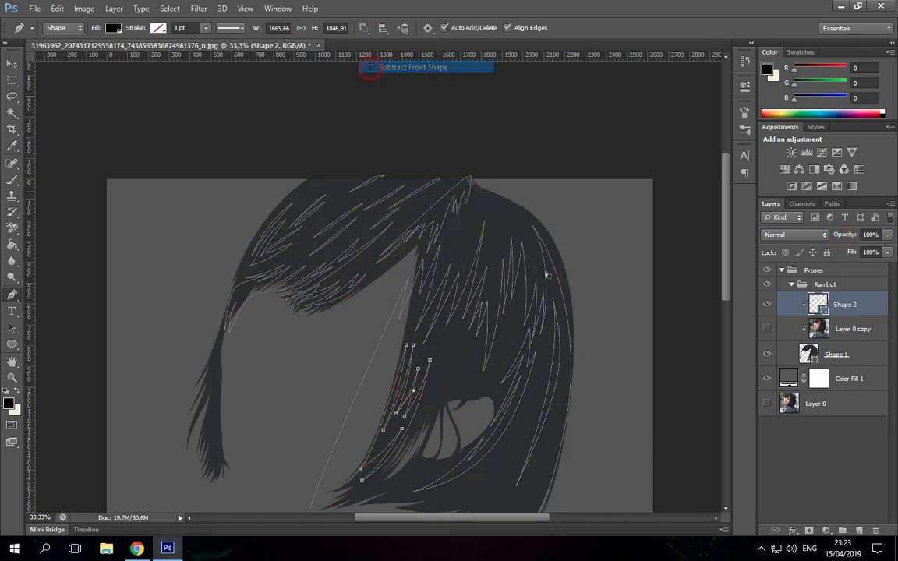
pyautogui.click(390, 67)
pyautogui.click(363, 27)
pyautogui.click(389, 53)
pyautogui.hotkey('ctrl', '0')
# - Check the hair base fill colour, show the hair photo copy again, and add a new layer
pyautogui.doubleClick(817, 304)
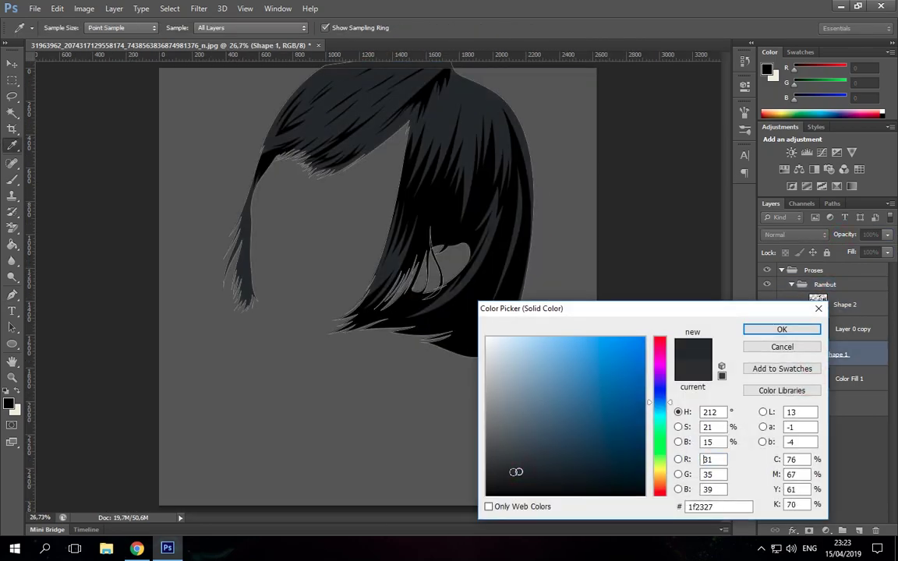
pyautogui.press('Escape')
pyautogui.click(767, 328)
pyautogui.click(852, 329)
pyautogui.click(858, 531)
# - Trace the first Shape 3 strand on the left hair and start another near the parting
pyautogui.hotkey('ctrl', '+')
pyautogui.click(845, 304)
pyautogui.hotkey('ctrl', '+')
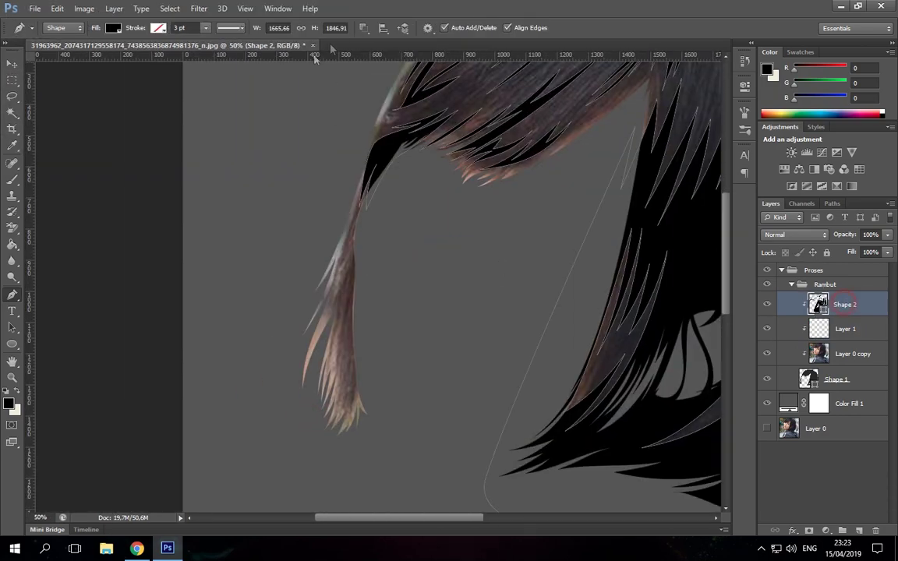
pyautogui.click(351, 241)
pyautogui.click(348, 286)
pyautogui.click(353, 241)
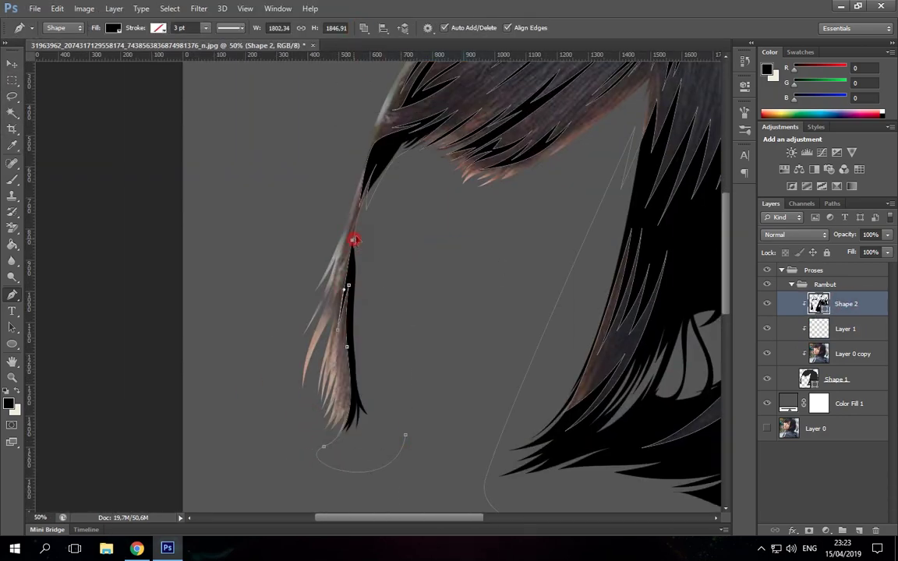
pyautogui.click(845, 328)
pyautogui.moveTo(624, 234); pyautogui.dragTo(353, 281)
pyautogui.click(505, 179)
# - Pen zig-zag strand points from the crown down the hair
pyautogui.click(492, 149)
pyautogui.click(489, 179)
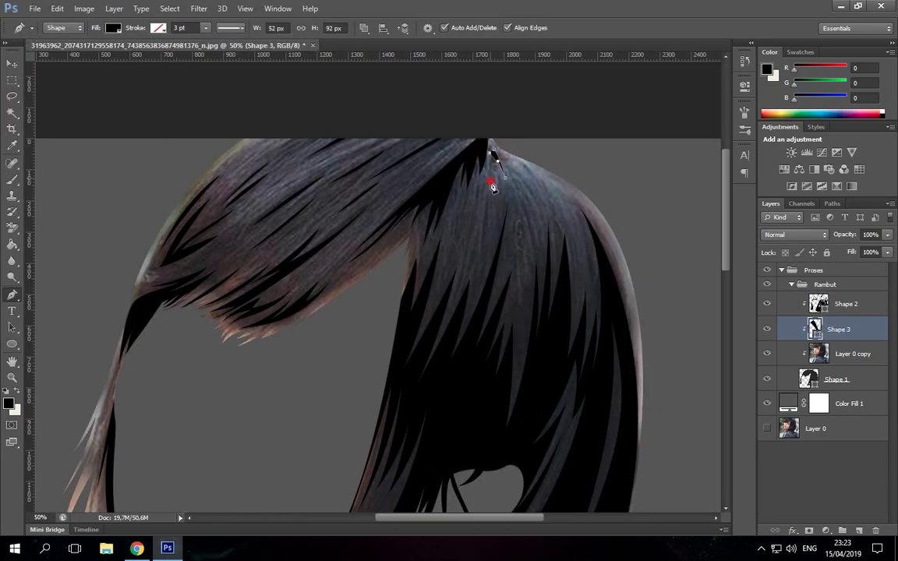
pyautogui.click(465, 185)
pyautogui.click(427, 298)
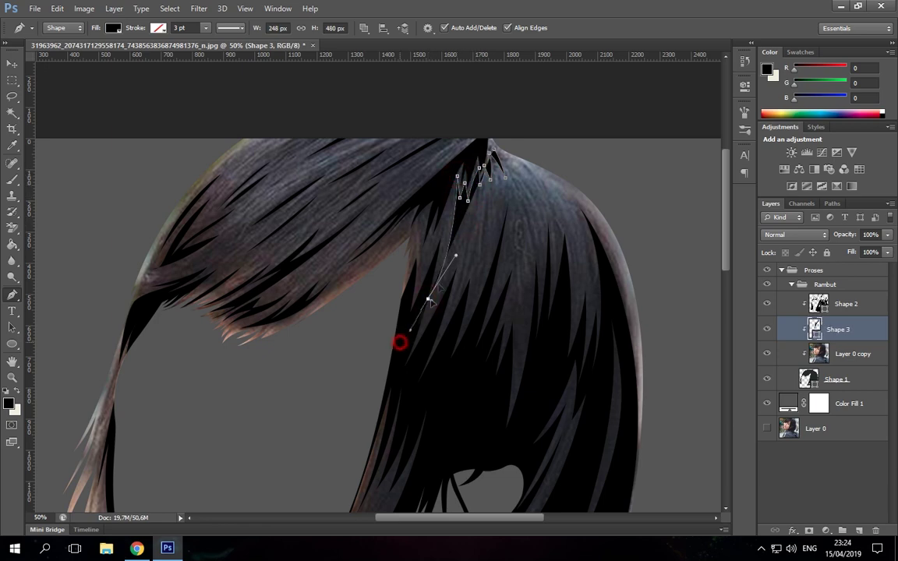
pyautogui.click(471, 227)
pyautogui.click(465, 300)
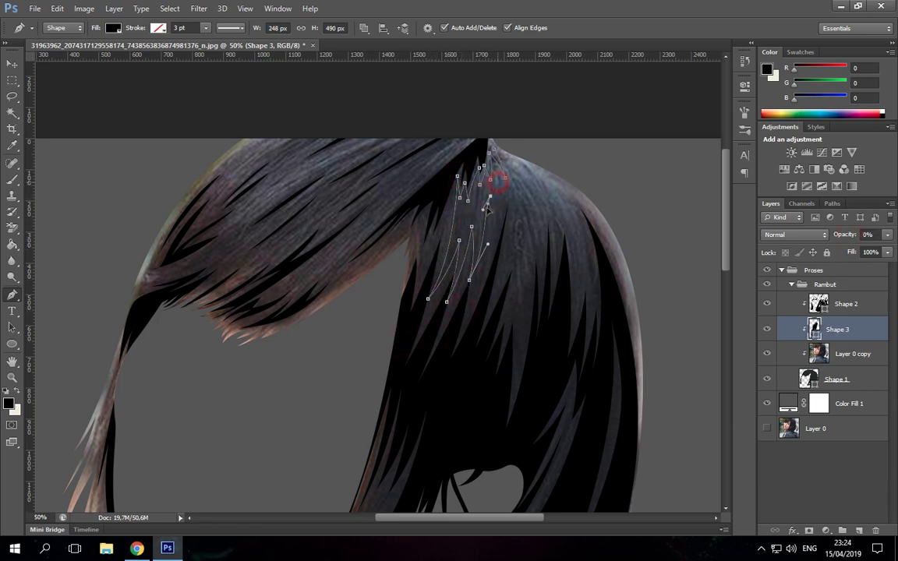
pyautogui.click(515, 295)
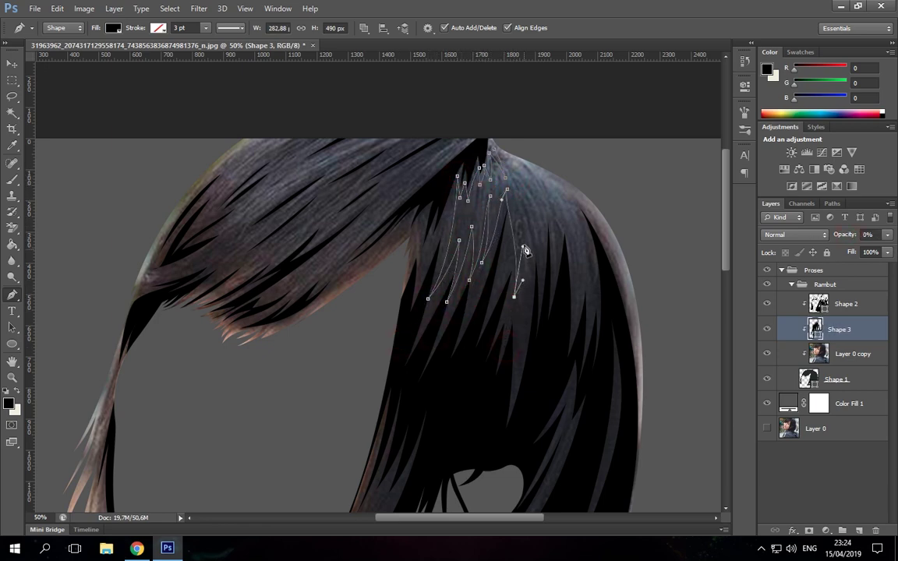
# - Trace another spiky strand on the right side of the hair
pyautogui.click(538, 204)
pyautogui.click(538, 251)
pyautogui.click(554, 205)
pyautogui.click(553, 264)
pyautogui.click(578, 288)
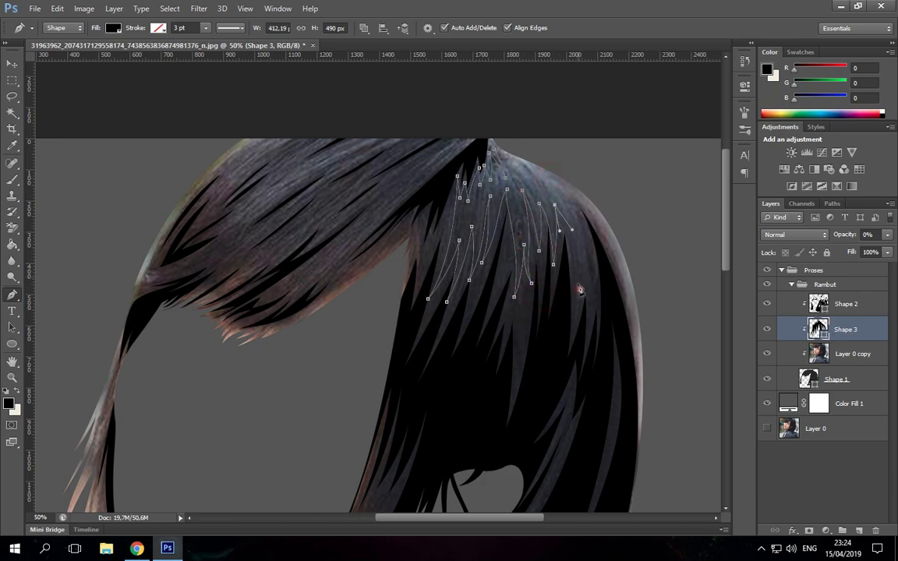
pyautogui.scroll(-3, 614, 266)
pyautogui.scroll(6, 667, 210)
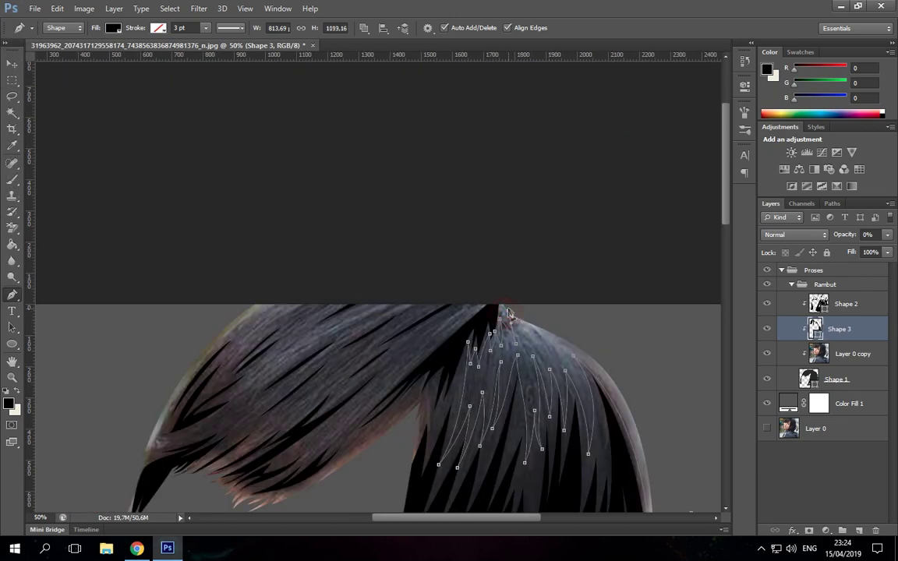
# - Fill the Shape 3 strands with dark blue-grey #363b40 and toggle the hair photo
pyautogui.doubleClick(814, 328)
pyautogui.click(509, 457)
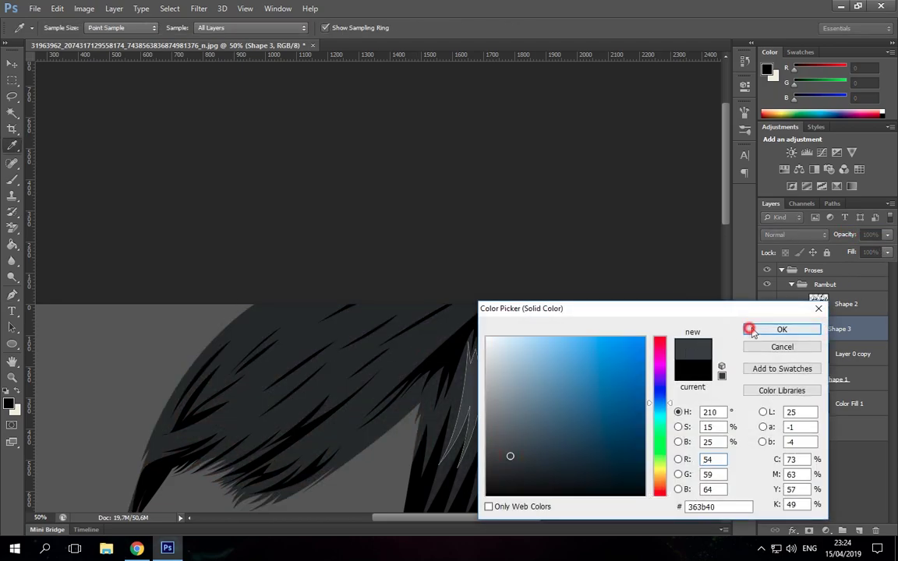
pyautogui.click(693, 326)
pyautogui.click(766, 353)
# - Show the hair photo again, reselect Shape 3 and zoom in on the hair top
pyautogui.doubleClick(814, 328)
pyautogui.press('Escape')
pyautogui.click(843, 351)
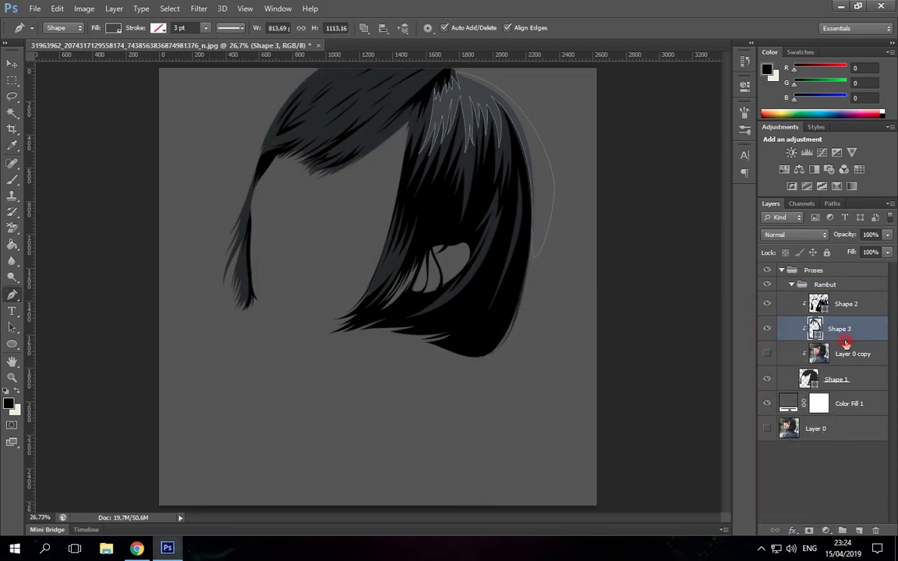
pyautogui.hotkey('ctrl', '+')
pyautogui.click(766, 353)
pyautogui.click(842, 328)
pyautogui.scroll(3, 380, 245)
pyautogui.hotkey('ctrl', '+')
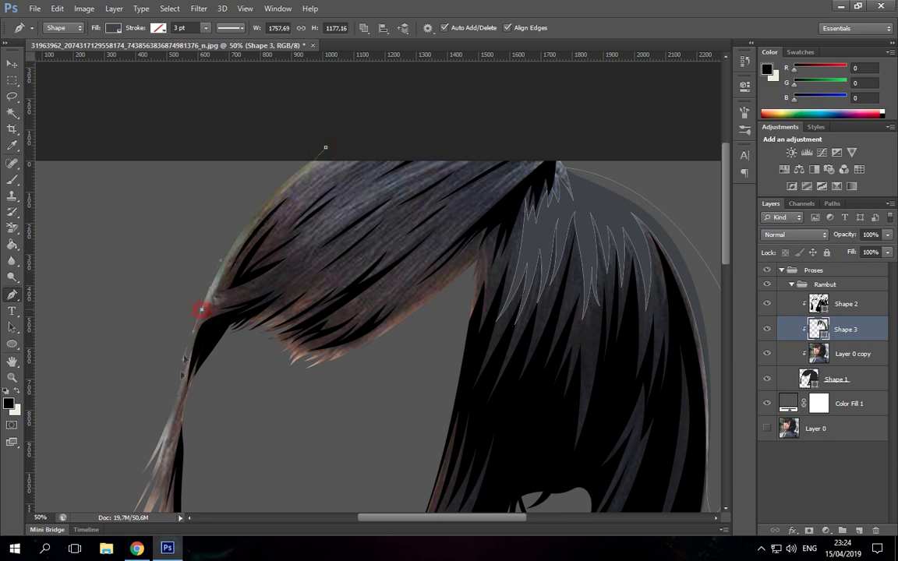
# - Set Shape 3 opacity to 0 and pen a closed strand along the left fringe edge
pyautogui.press('0')
pyautogui.press('0')
pyautogui.click(308, 184)
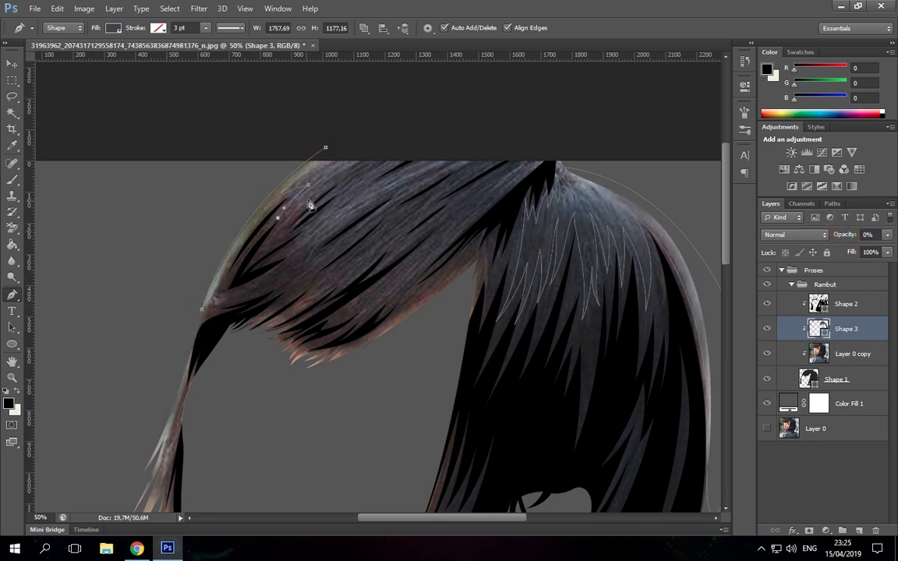
pyautogui.hotkey('ctrl', '+')
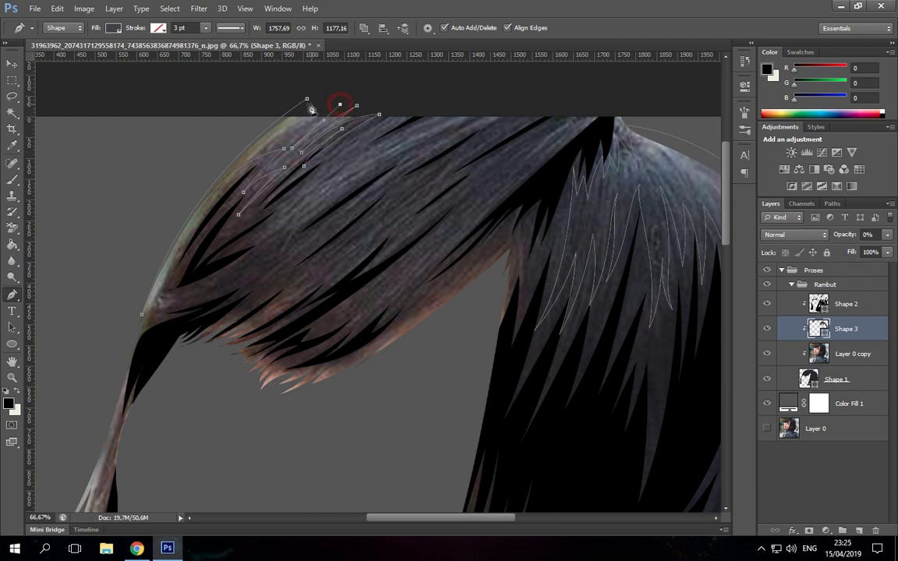
pyautogui.click(472, 115)
pyautogui.moveTo(282, 242); pyautogui.dragTo(325, 197)
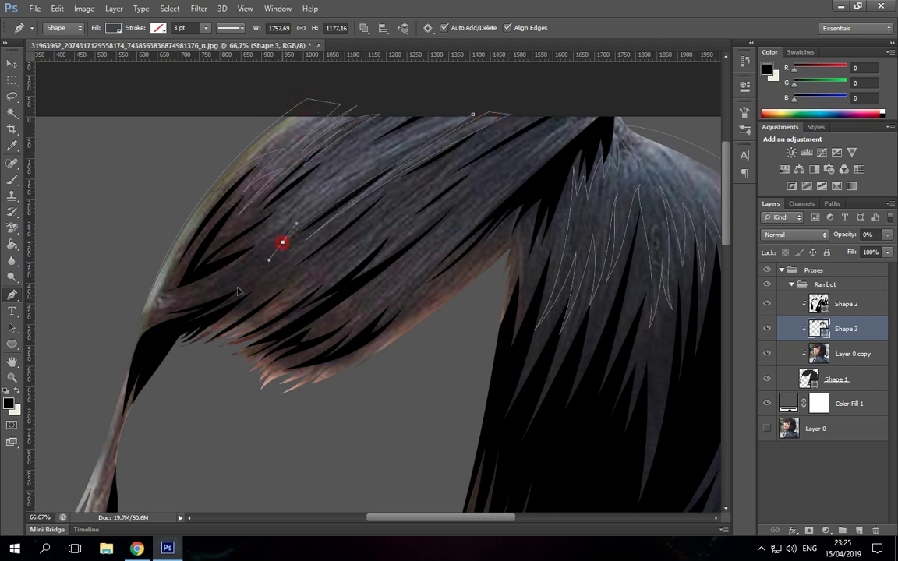
pyautogui.scroll(2, 290, 209)
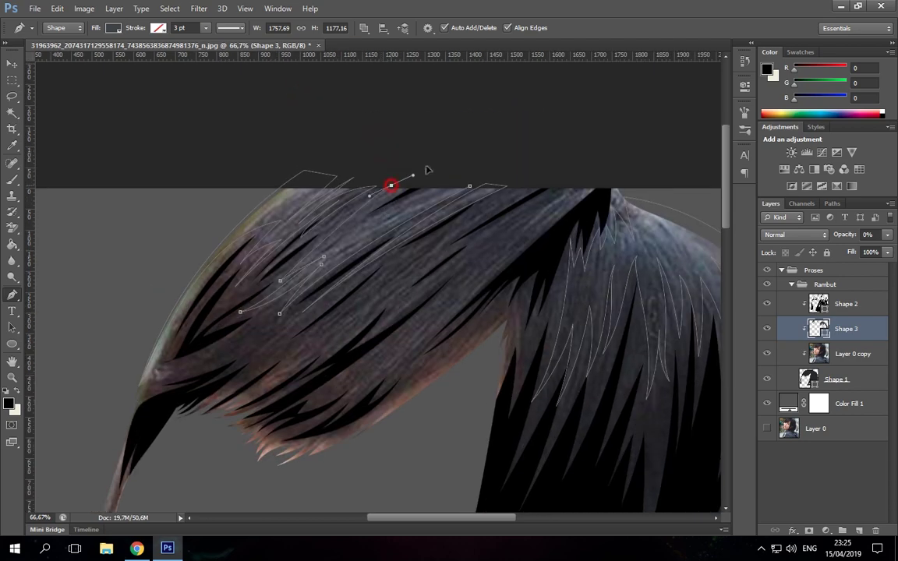
pyautogui.click(471, 187)
pyautogui.scroll(-2, 491, 193)
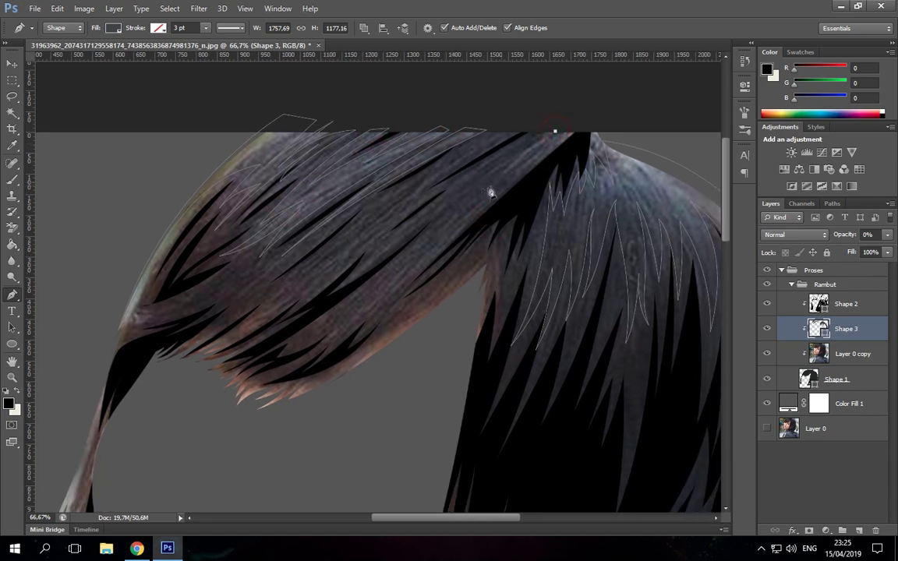
# - Trace a strand down across the fringe and close it into a shape
pyautogui.click(442, 227)
pyautogui.click(380, 270)
pyautogui.click(385, 290)
pyautogui.click(304, 336)
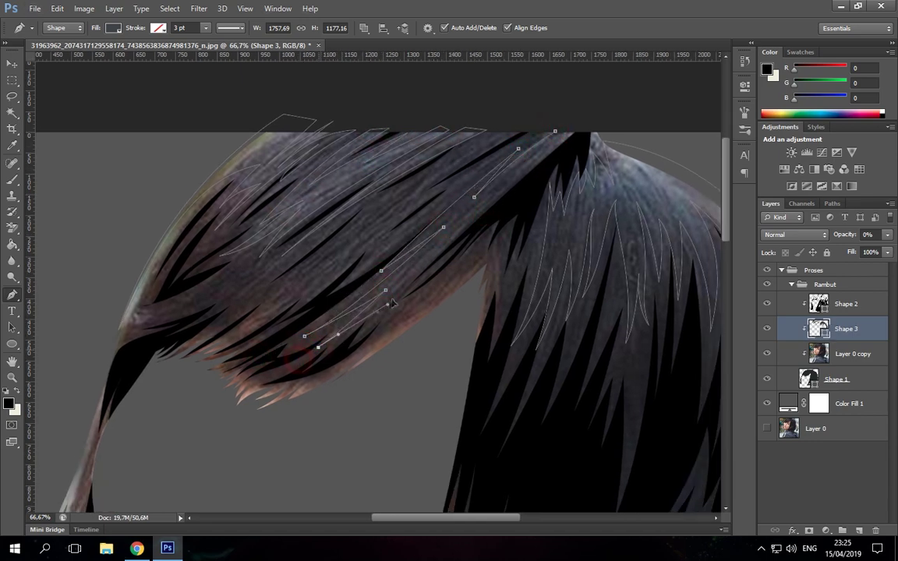
pyautogui.click(554, 131)
# - Toggle the hair photo off and on to review the strands, then zoom back to the fringe
pyautogui.click(762, 355)
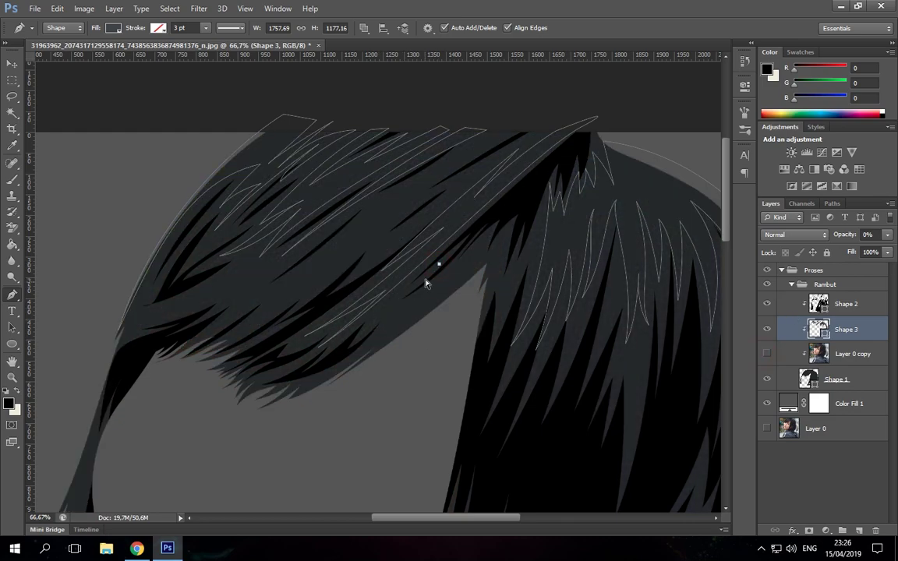
pyautogui.click(766, 353)
pyautogui.click(767, 353)
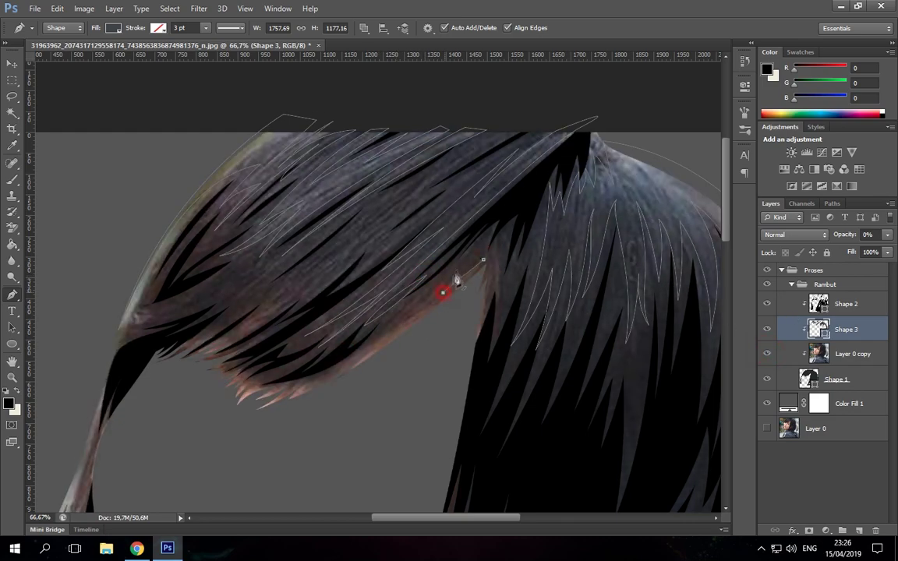
pyautogui.click(766, 353)
pyautogui.click(817, 353)
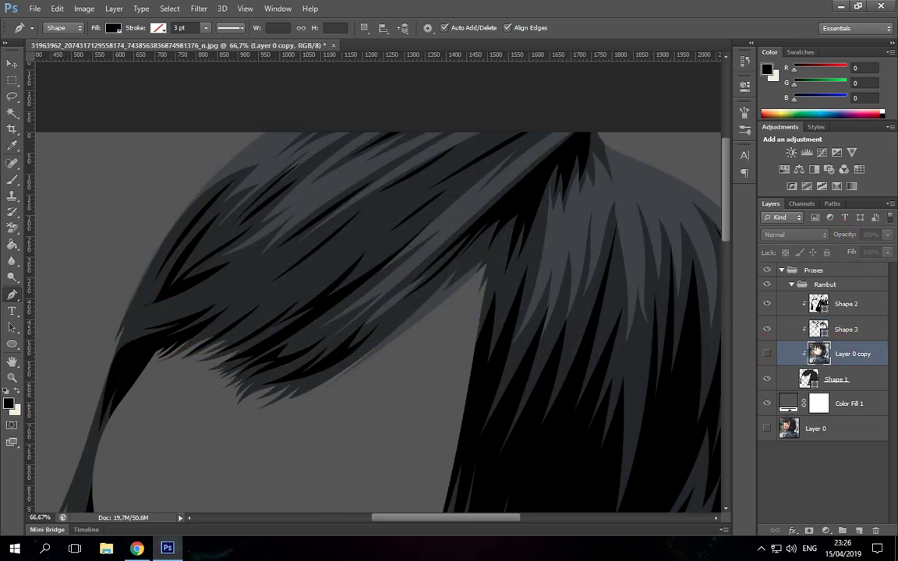
pyautogui.hotkey('ctrl', '0')
pyautogui.hotkey('ctrl', '+')
pyautogui.hotkey('ctrl', '+')
pyautogui.click(845, 329)
pyautogui.hotkey('ctrl', '+')
pyautogui.click(766, 353)
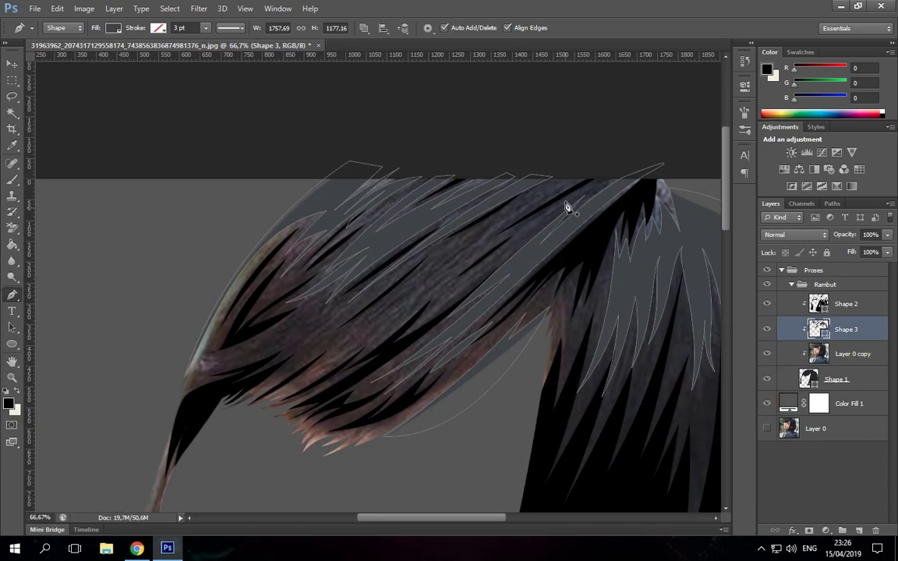
# - Trace another long curved strand across the fringe
pyautogui.click(363, 329)
pyautogui.click(391, 291)
pyautogui.click(420, 264)
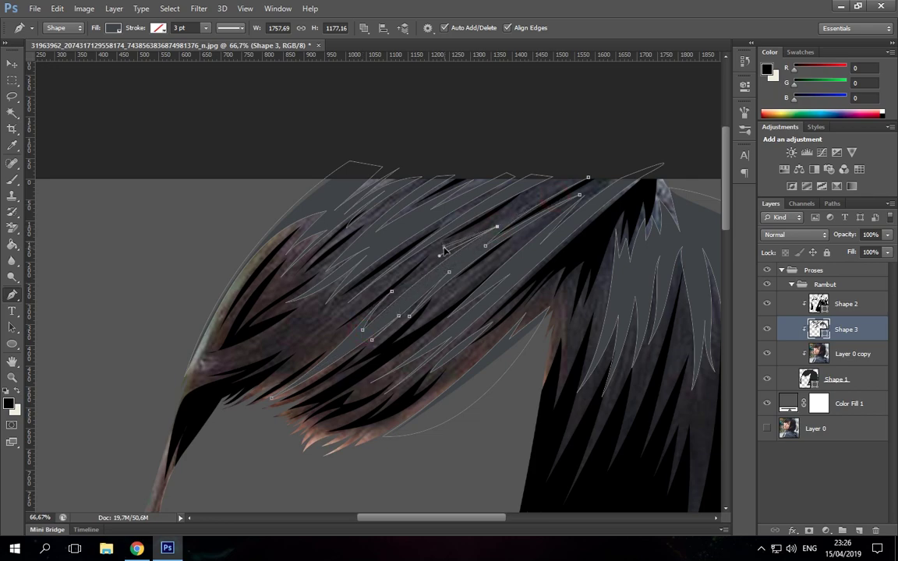
pyautogui.click(497, 226)
pyautogui.click(529, 190)
pyautogui.moveTo(572, 172); pyautogui.dragTo(614, 155)
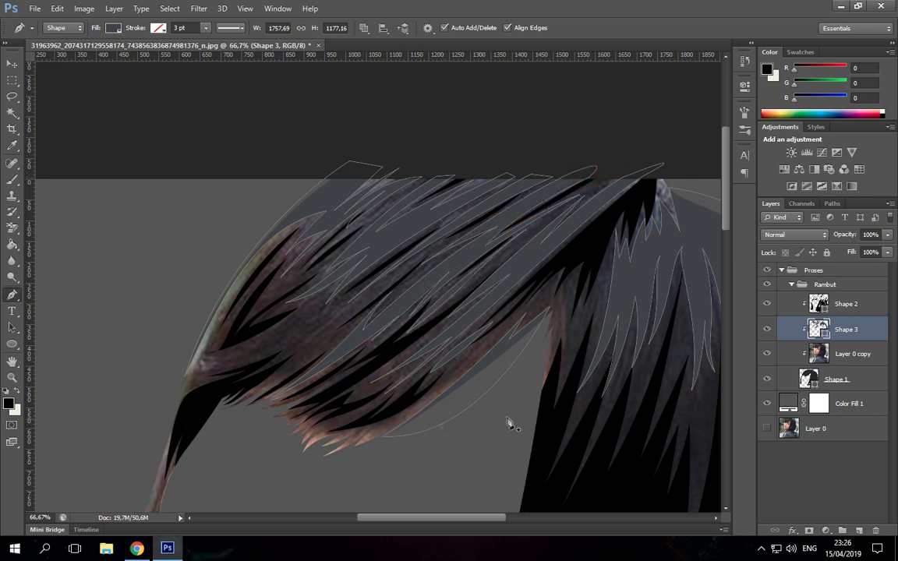
# - Add a clipped empty layer, hide Layer 0 copy and Color Fill 1, and start a crown strand
pyautogui.hotkey('ctrl', 'shift', 'alt', 'n')
pyautogui.click(846, 354)
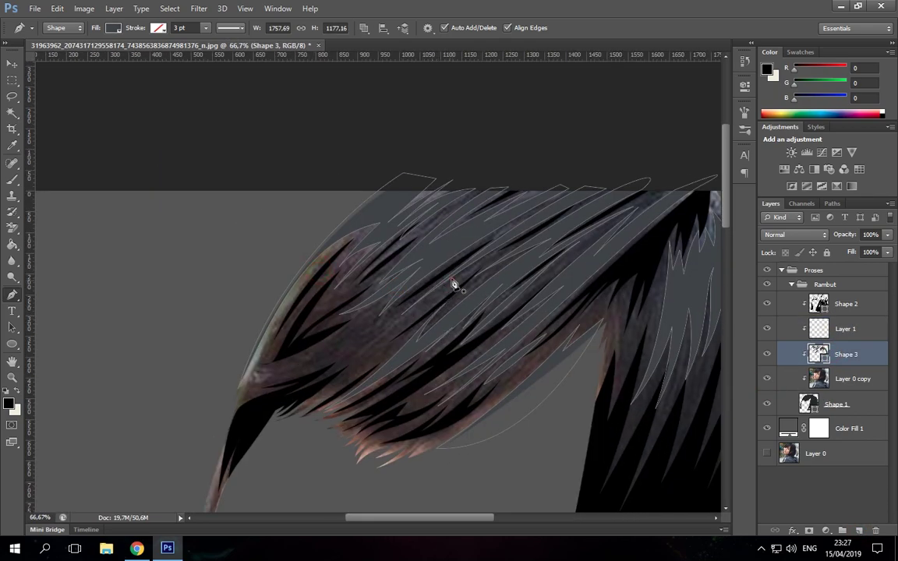
pyautogui.click(794, 328)
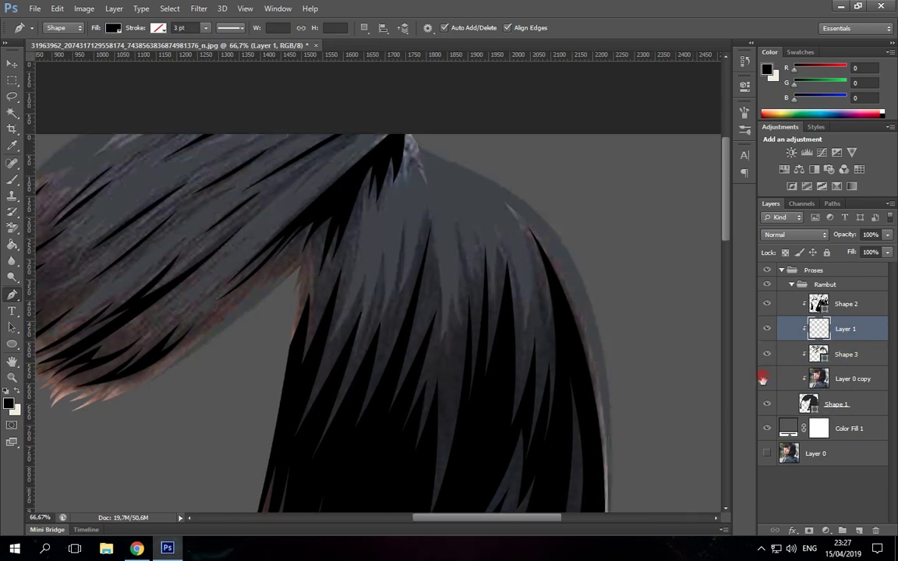
pyautogui.click(762, 379)
pyautogui.keyDown('alt'); pyautogui.click(768, 273); pyautogui.keyUp('alt')
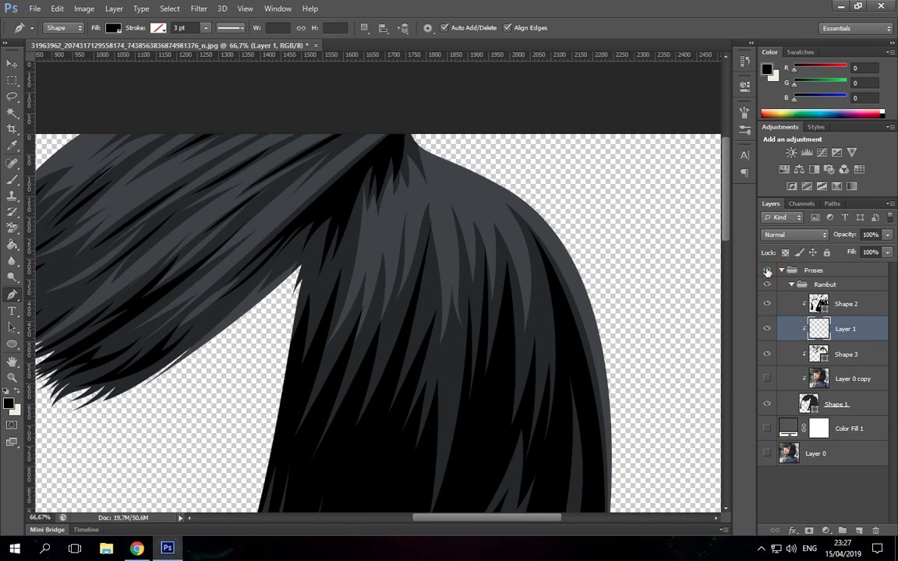
pyautogui.click(431, 159)
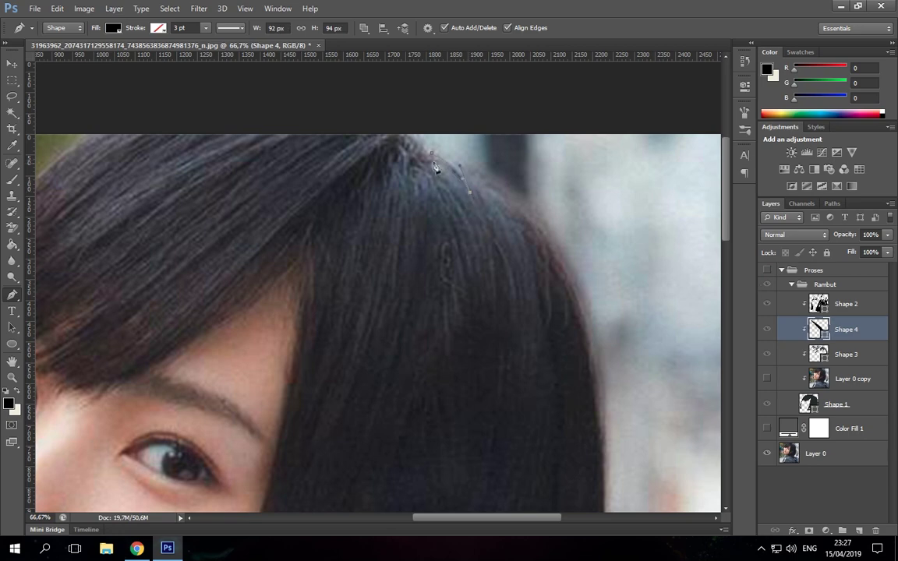
# - Pen a thin curved Shape 4 strand at the crown
pyautogui.click(469, 192)
pyautogui.moveTo(489, 255); pyautogui.dragTo(484, 192)
pyautogui.click(525, 300)
pyautogui.click(766, 269)
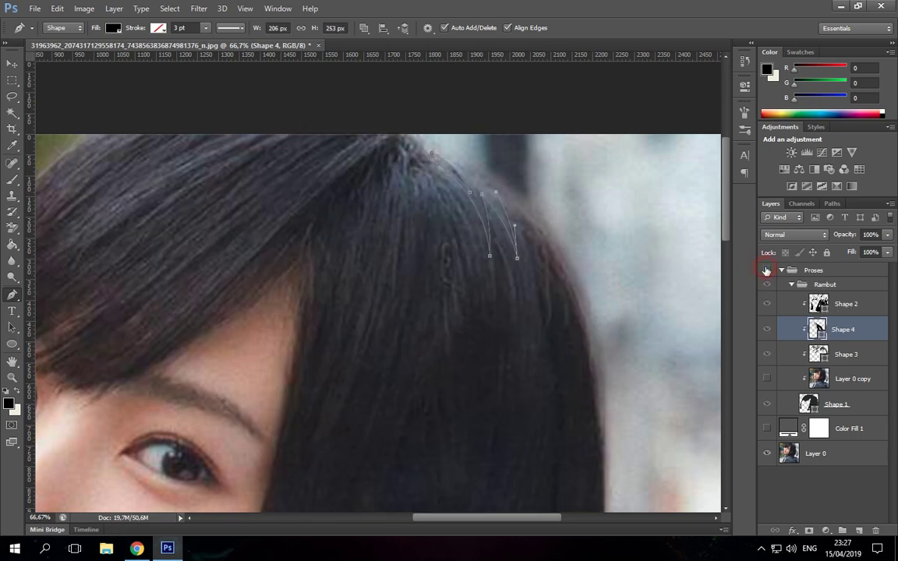
pyautogui.moveTo(627, 260); pyautogui.dragTo(586, 202)
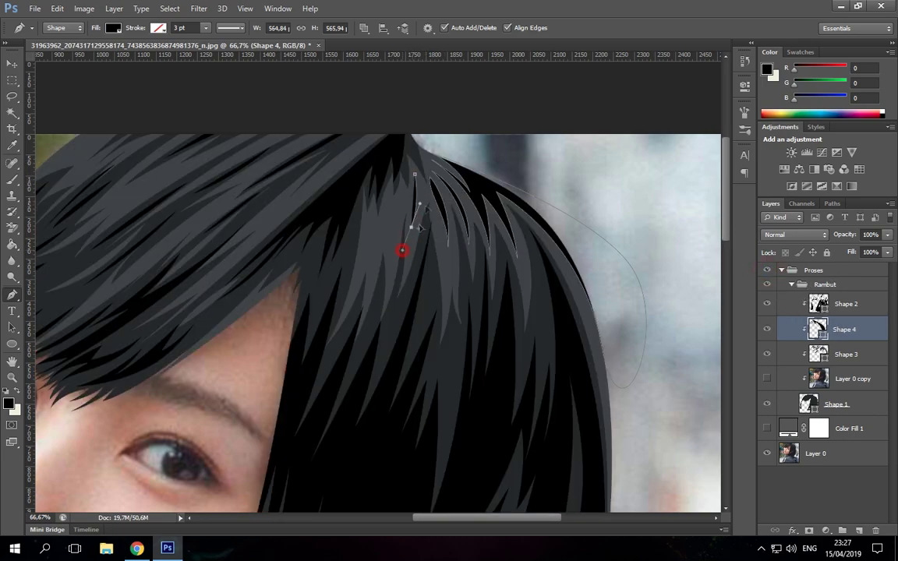
# - Fill the Shape 4 crown strands with lighter grey #5c6267
pyautogui.doubleClick(787, 427)
pyautogui.click(503, 430)
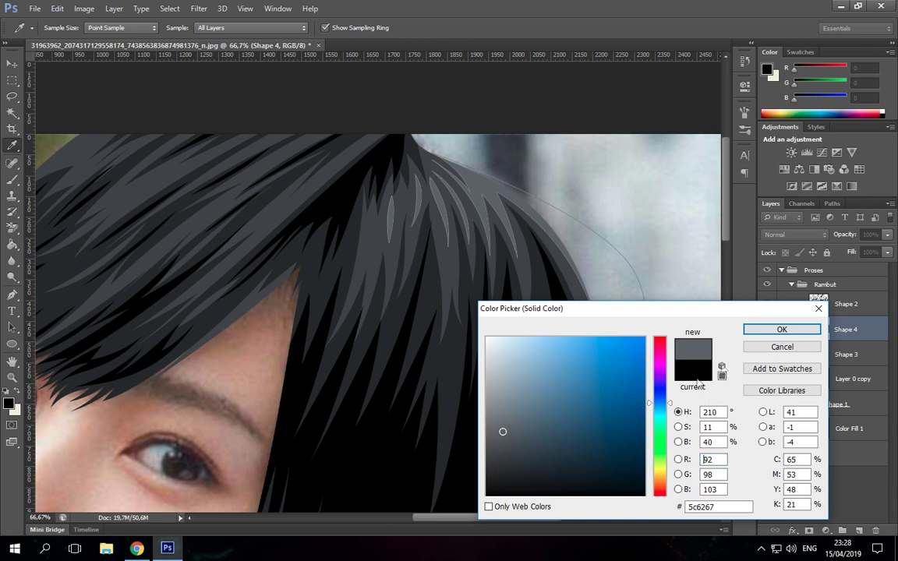
pyautogui.click(771, 326)
pyautogui.click(766, 427)
# - Select the first highlight strand layer and start another strand on the right side
pyautogui.click(845, 354)
pyautogui.scroll(-2, 509, 364)
pyautogui.scroll(1, 511, 172)
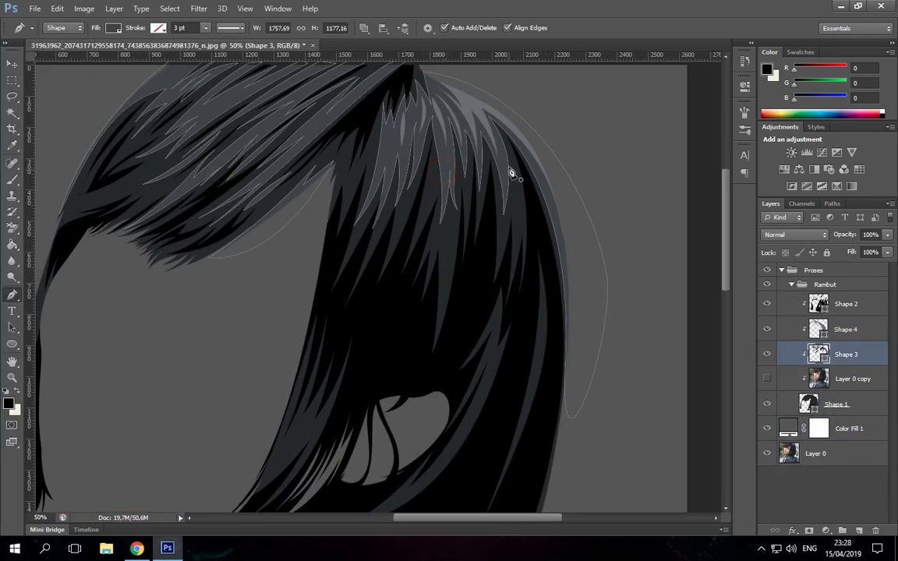
pyautogui.click(445, 214)
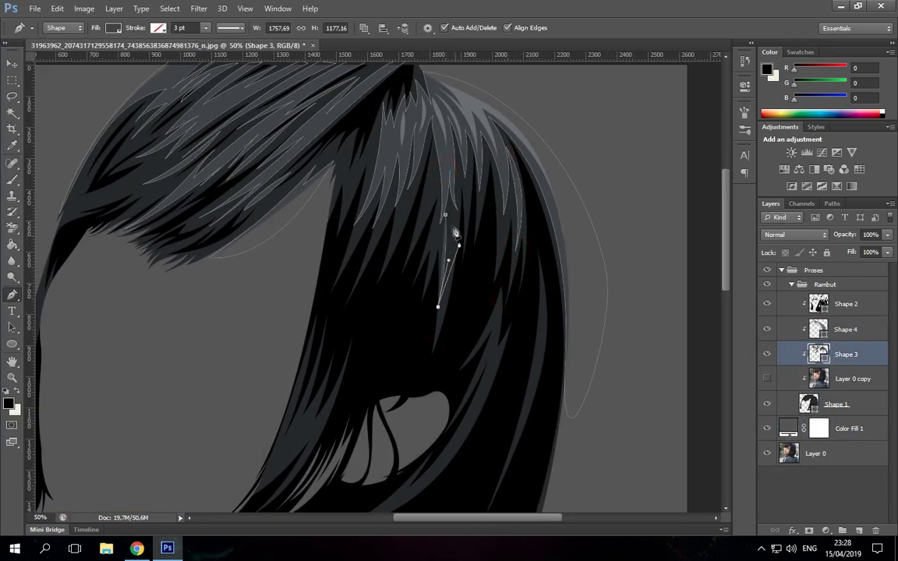
pyautogui.scroll(-1, 456, 233)
# - Select the hair group, reselect the crown strand layer, and turn Color Fill 1 back on
pyautogui.click(568, 236)
pyautogui.moveTo(544, 317); pyautogui.dragTo(567, 327)
pyautogui.click(824, 283)
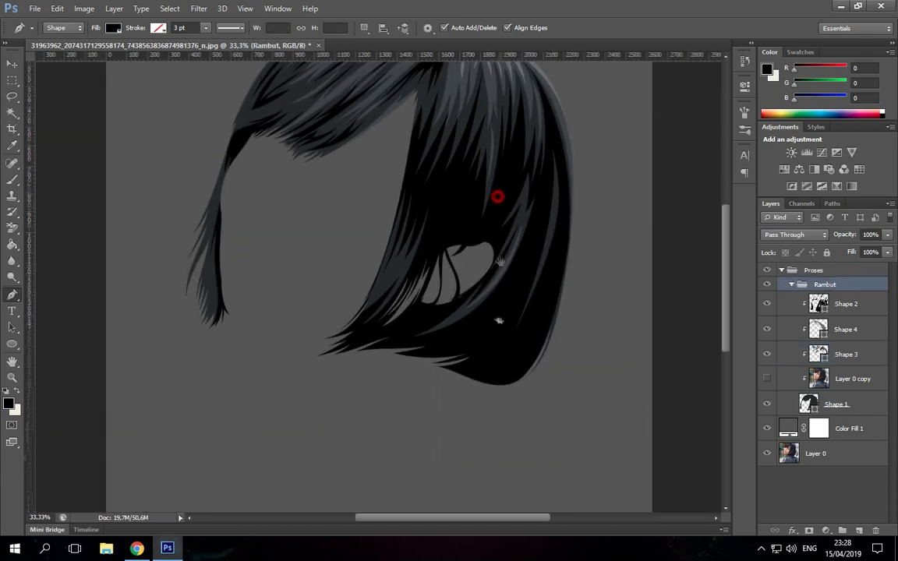
pyautogui.scroll(1, 498, 196)
pyautogui.keyDown('ctrl'); pyautogui.click(426, 229); pyautogui.keyUp('ctrl')
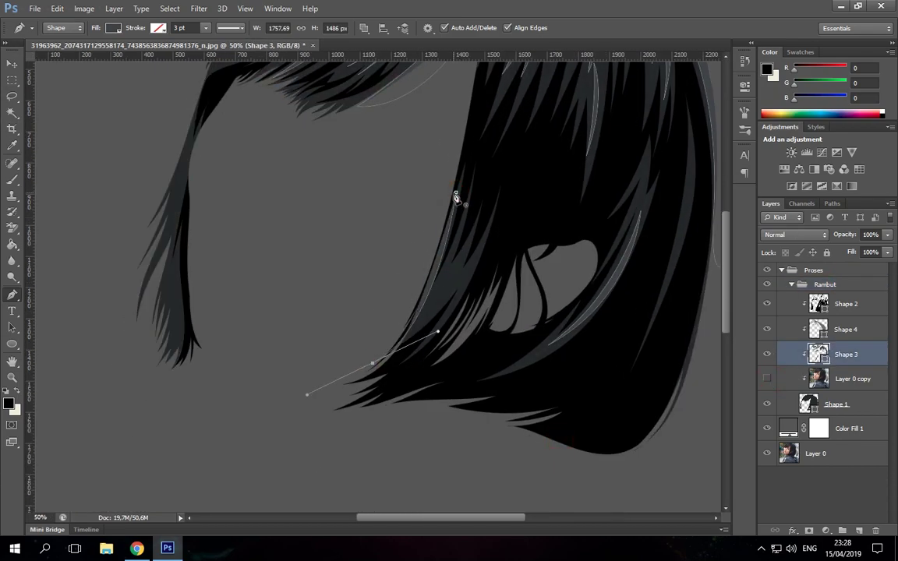
pyautogui.click(846, 328)
pyautogui.scroll(5, 690, 327)
pyautogui.click(766, 378)
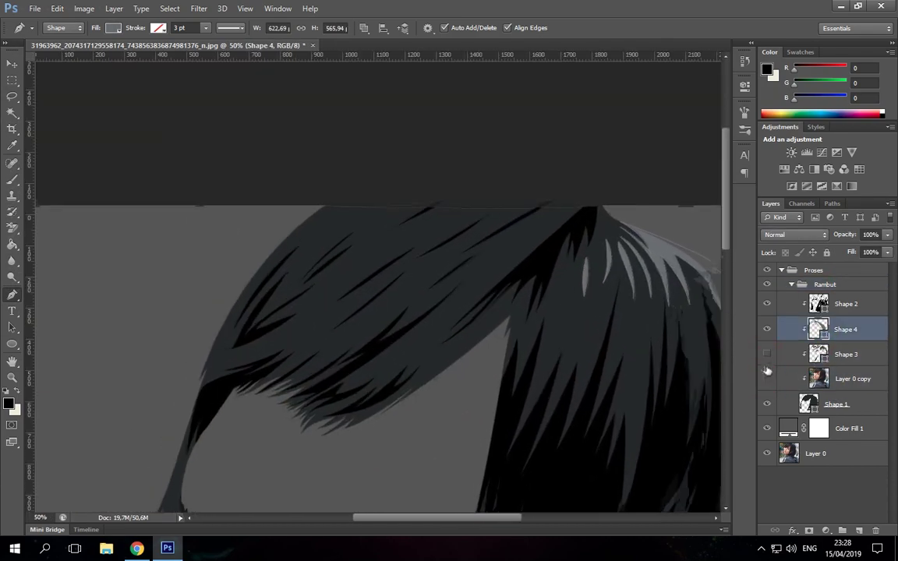
# - Trace new light Shape 4 highlight strands across the fringe and crown
pyautogui.scroll(1, 445, 305)
pyautogui.click(601, 191)
pyautogui.click(578, 211)
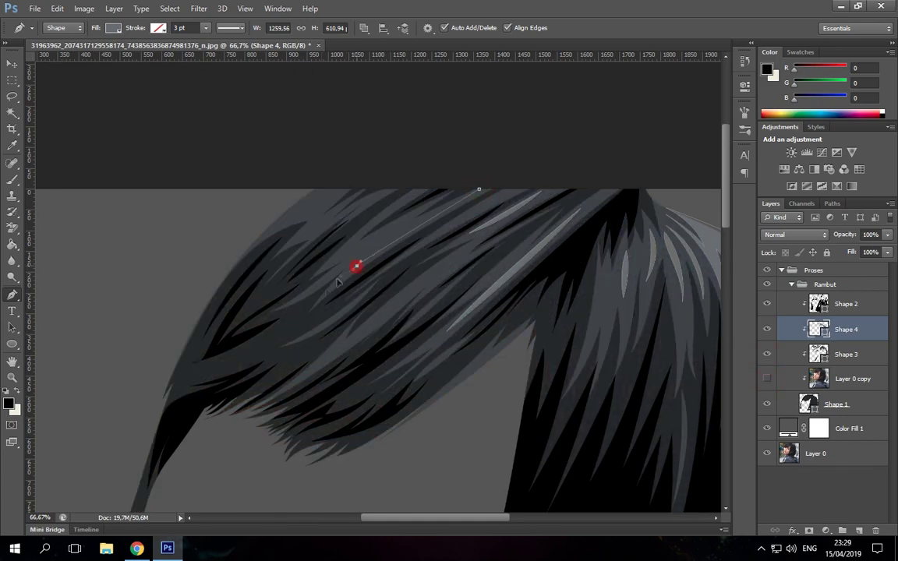
pyautogui.click(478, 188)
pyautogui.click(344, 186)
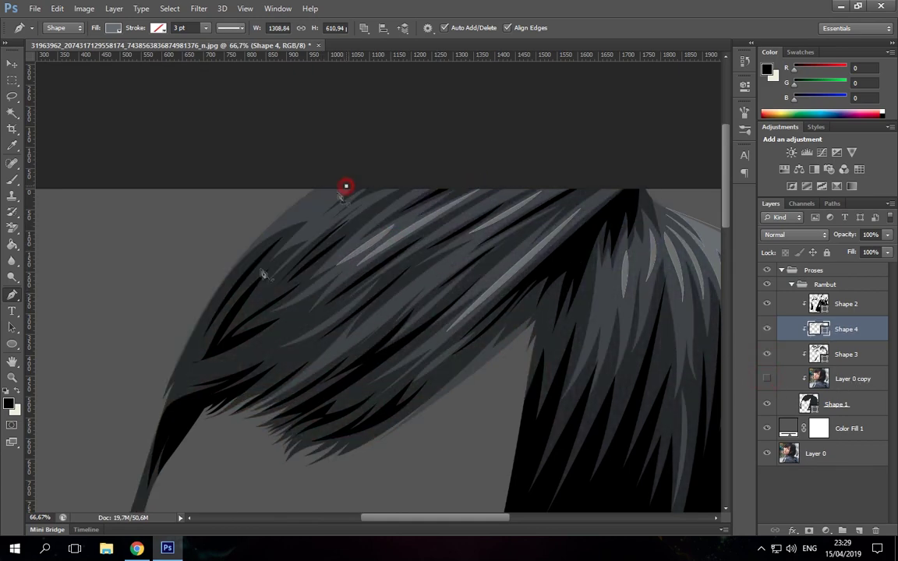
pyautogui.scroll(-1, 345, 187)
pyautogui.click(355, 118)
pyautogui.click(348, 143)
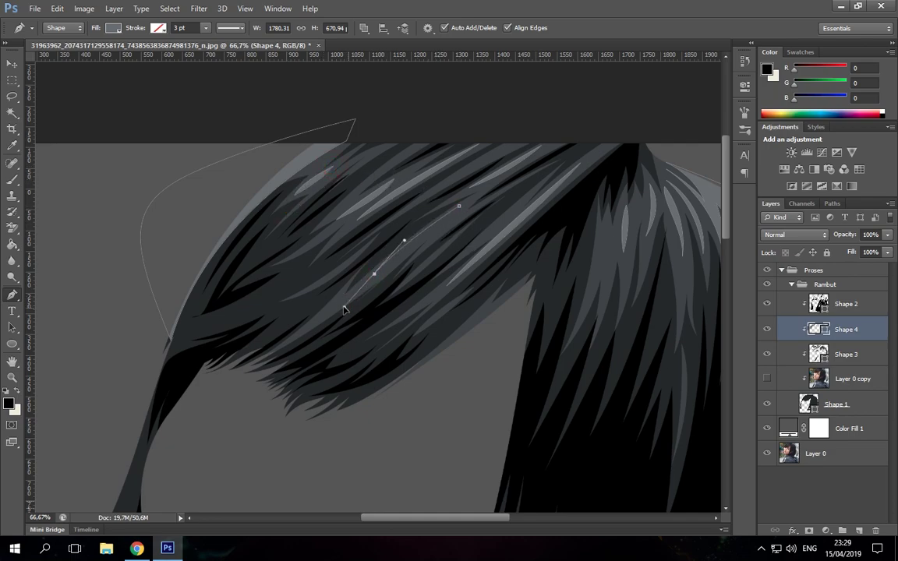
# - Start a curved strand on Shape 3, then check Shape 4's fill colour, now bluish gray #566575
pyautogui.hotkey('ctrl', '0')
pyautogui.click(846, 354)
pyautogui.scroll(3, 471, 209)
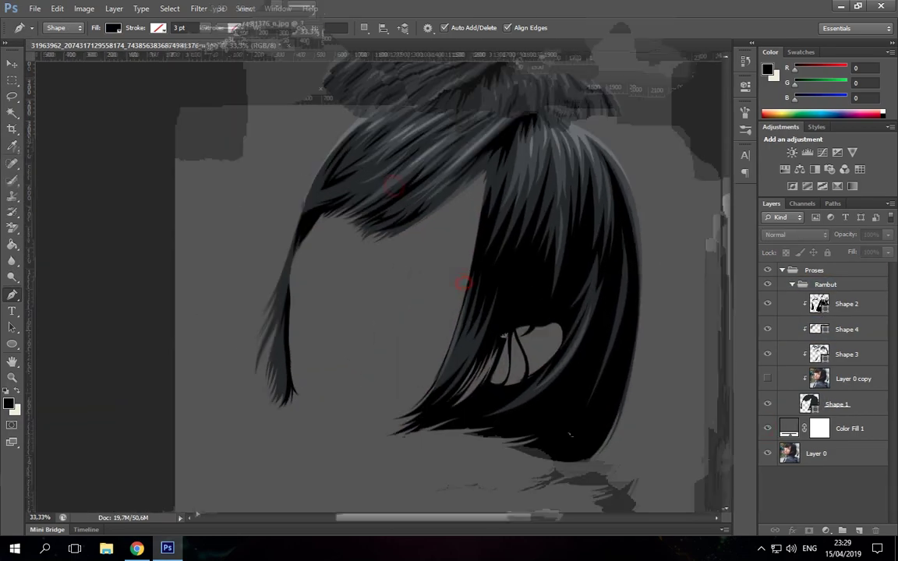
pyautogui.moveTo(336, 258); pyautogui.dragTo(371, 252)
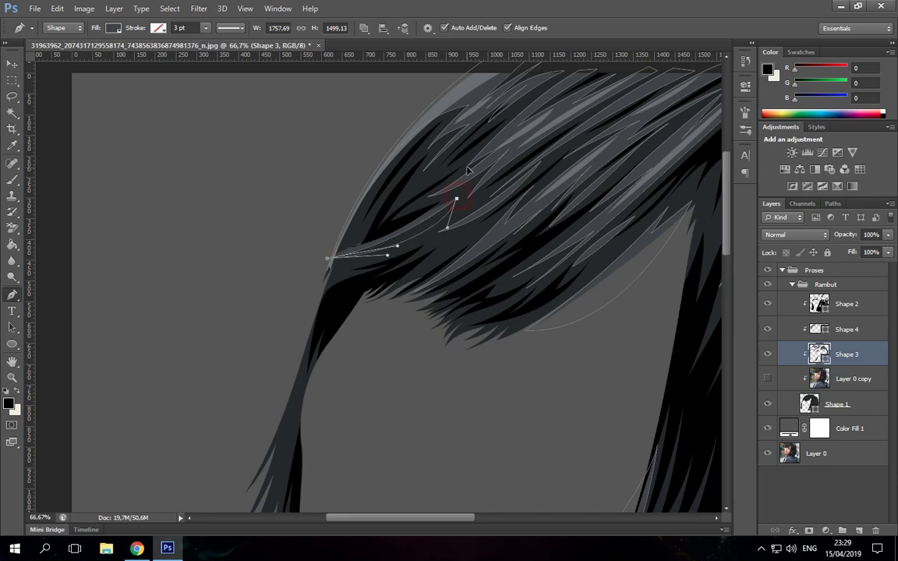
pyautogui.hotkey('ctrl', '0')
pyautogui.click(767, 427)
pyautogui.doubleClick(818, 329)
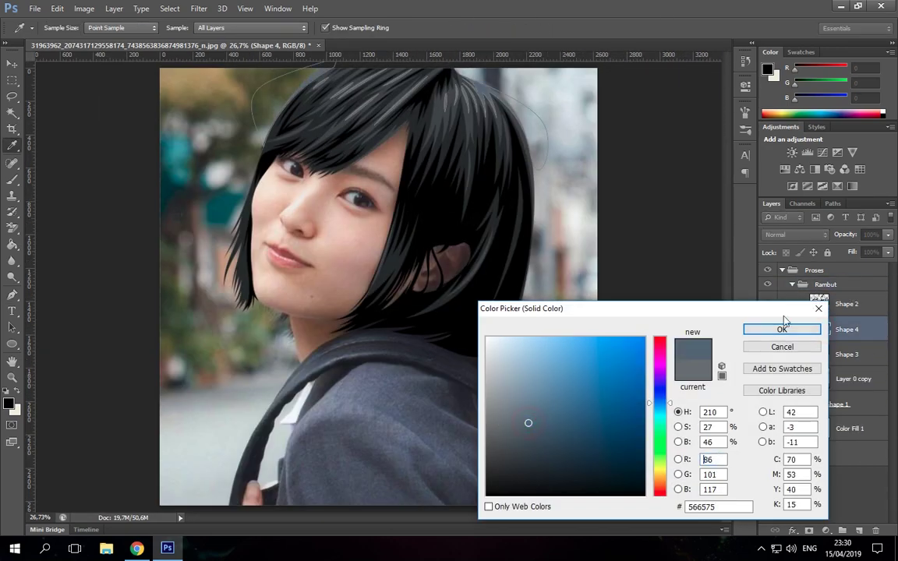
# - Review the Shape 1, 3 and 4 fill colours, leaving Shape 4 at bluish gray #798da1
pyautogui.click(782, 329)
pyautogui.doubleClick(788, 428)
pyautogui.press('Escape')
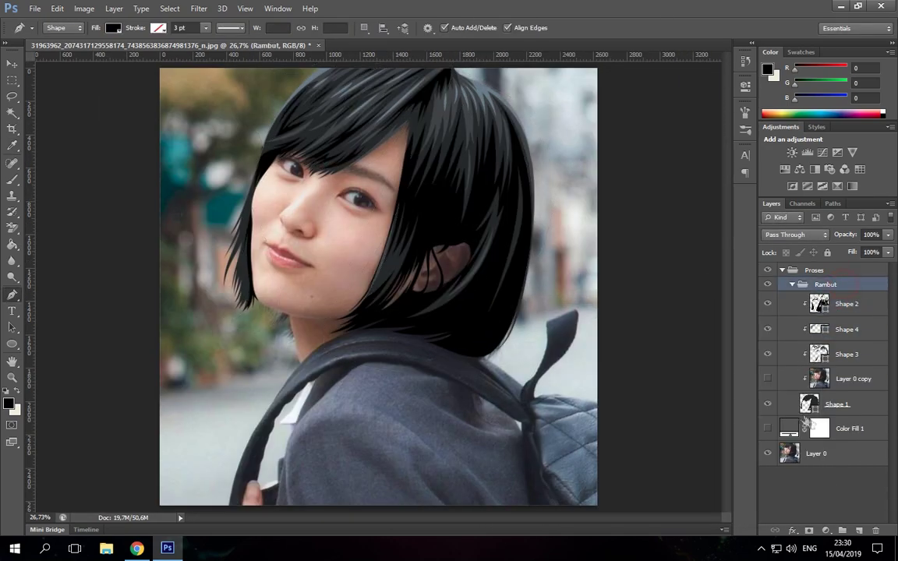
pyautogui.doubleClick(809, 404)
pyautogui.click(782, 329)
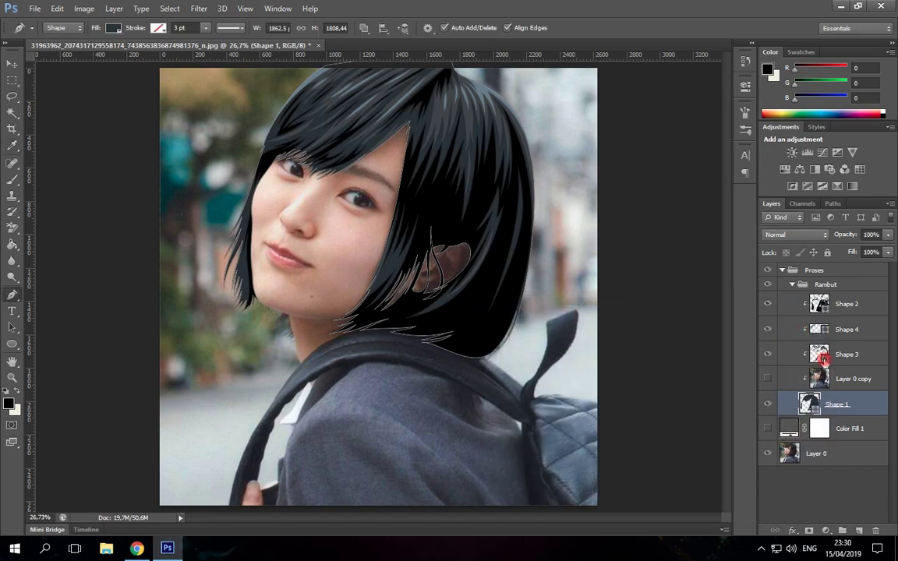
pyautogui.doubleClick(818, 353)
pyautogui.click(782, 329)
pyautogui.doubleClick(818, 354)
pyautogui.click(762, 349)
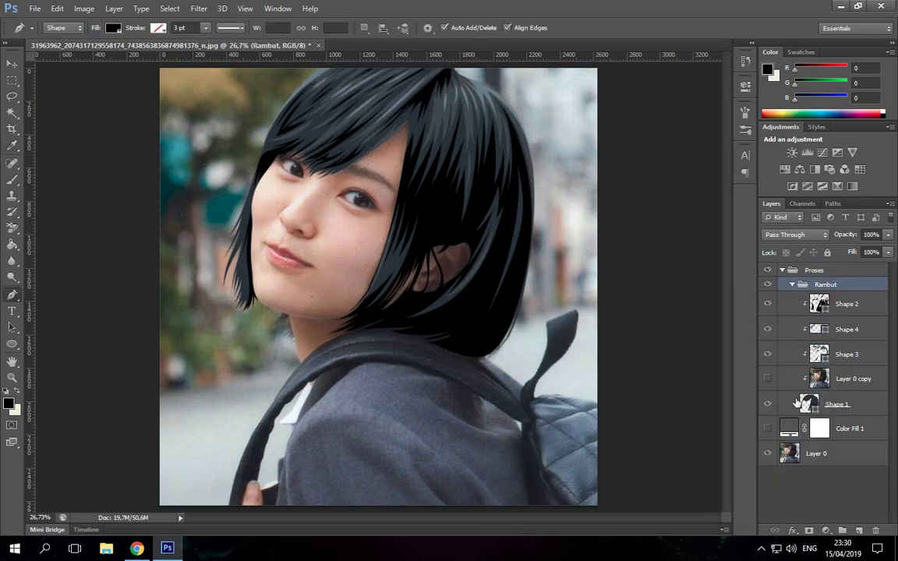
pyautogui.scroll(2, 516, 356)
pyautogui.doubleClick(823, 330)
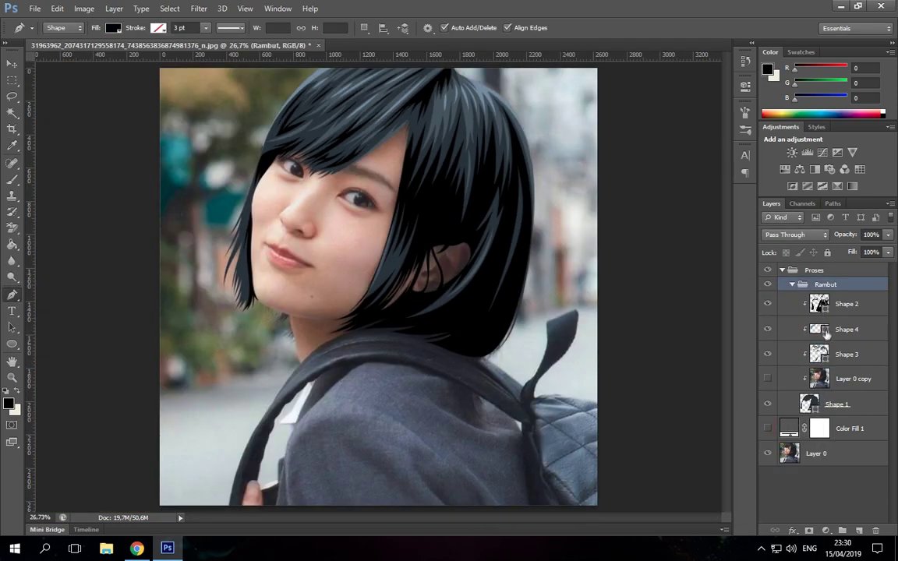
pyautogui.doubleClick(823, 329)
# - Collapse the Rambut group and group Layer 0 copy into a new Line group
pyautogui.click(755, 270)
pyautogui.click(850, 378)
pyautogui.click(792, 284)
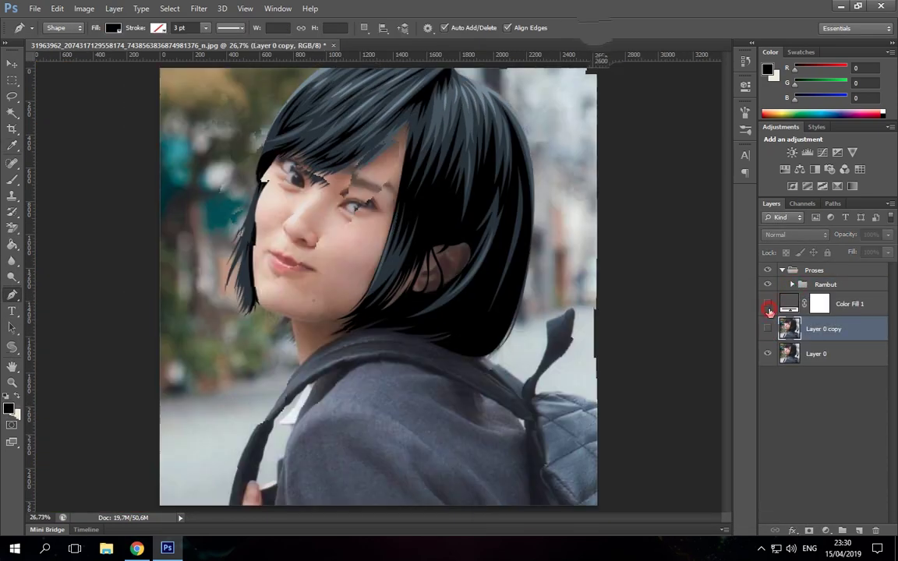
pyautogui.hotkey('ctrl', 'g')
# - Name the new group 'Line'
pyautogui.write('Line')
pyautogui.press('Return')
pyautogui.hotkey('ctrl', '+')
pyautogui.hotkey('ctrl', '+')
pyautogui.scroll(-3, 381, 366)
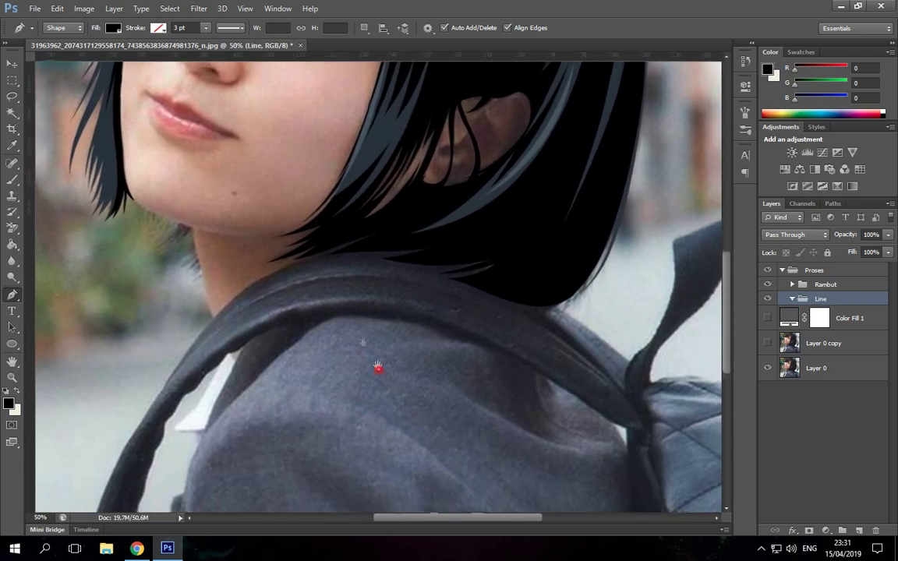
# - In the Line group, trace the strap's edge up to its upper tip with Pen anchors
pyautogui.click(859, 530)
pyautogui.click(517, 239)
pyautogui.click(496, 258)
pyautogui.click(578, 338)
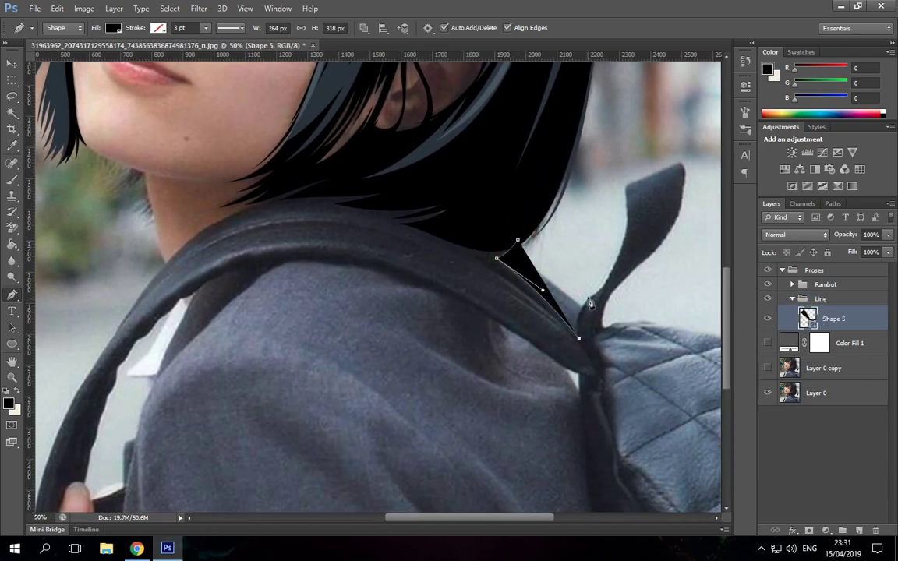
pyautogui.moveTo(594, 293); pyautogui.dragTo(614, 279)
pyautogui.click(627, 239)
pyautogui.click(626, 215)
pyautogui.moveTo(635, 186); pyautogui.dragTo(641, 186)
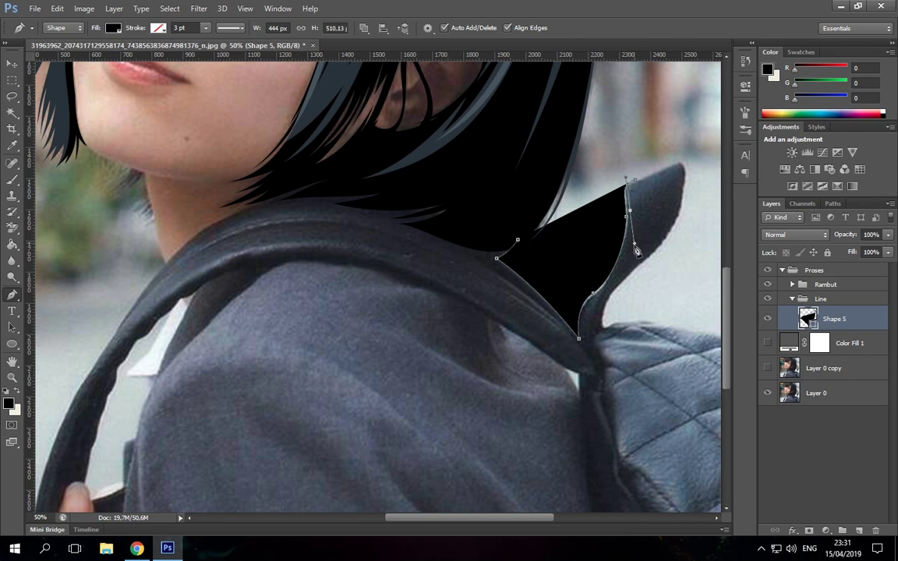
# - Carry the strap outline around its top tip and down past the image bottom, at 0% opacity
pyautogui.click(680, 163)
pyautogui.click(669, 233)
pyautogui.click(612, 277)
pyautogui.moveTo(605, 332)
pyautogui.mouseDown()
pyautogui.moveTo(485, 245)
pyautogui.moveTo(492, 244)
pyautogui.mouseUp()
pyautogui.click(483, 281)
pyautogui.click(505, 378)
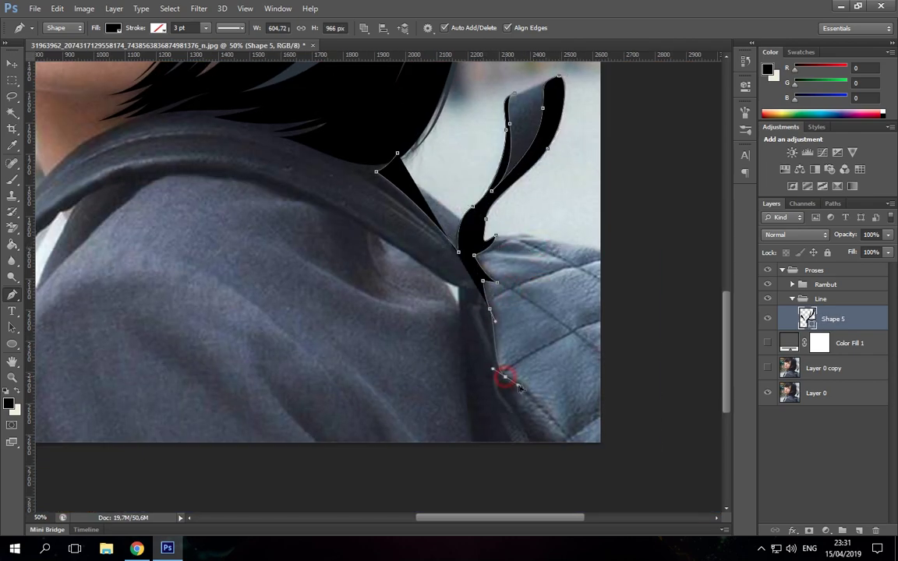
pyautogui.moveTo(533, 450); pyautogui.dragTo(592, 452)
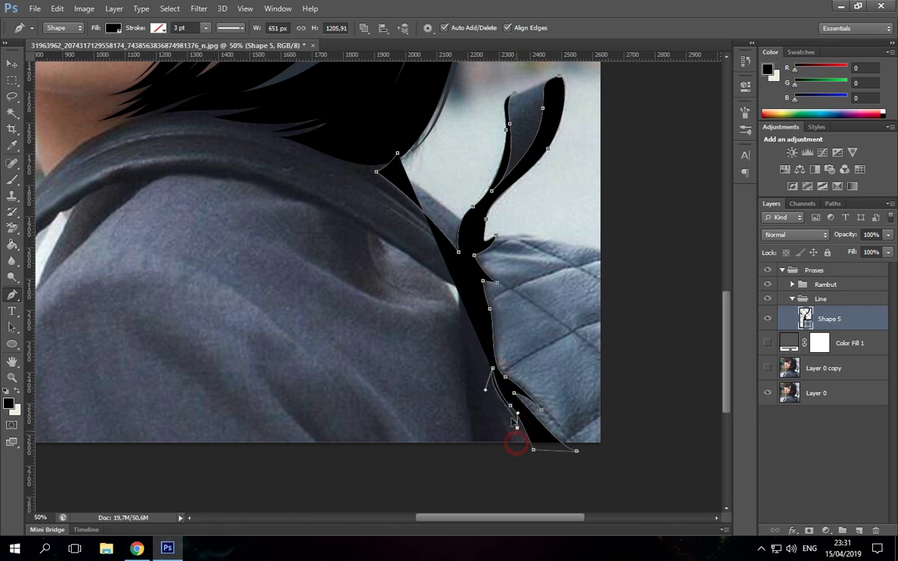
pyautogui.click(476, 450)
pyautogui.press('0')
pyautogui.press('0')
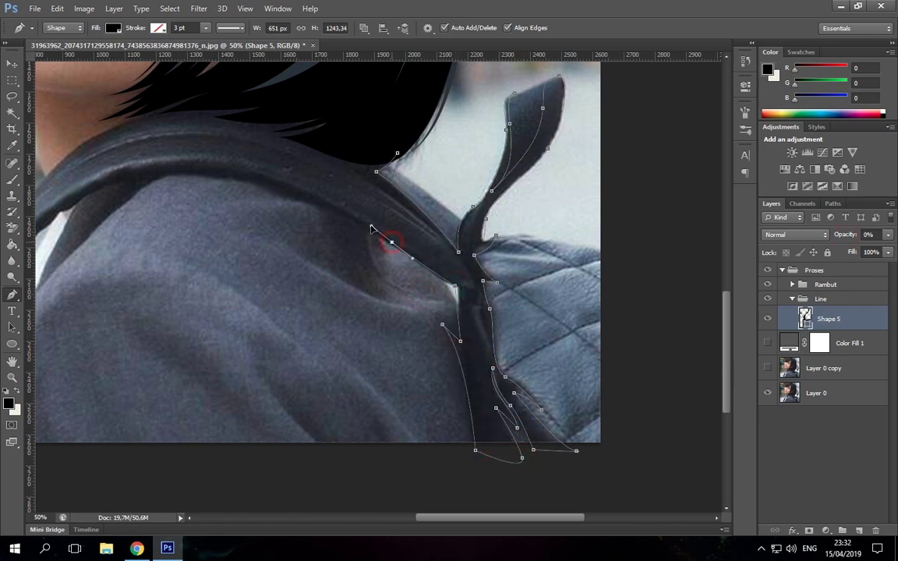
# - Inspect the strap, face and shoulder, then reshape the outline curve near the shoulder
pyautogui.moveTo(268, 189)
pyautogui.mouseDown()
pyautogui.moveTo(491, 218)
pyautogui.moveTo(491, 163)
pyautogui.mouseUp()
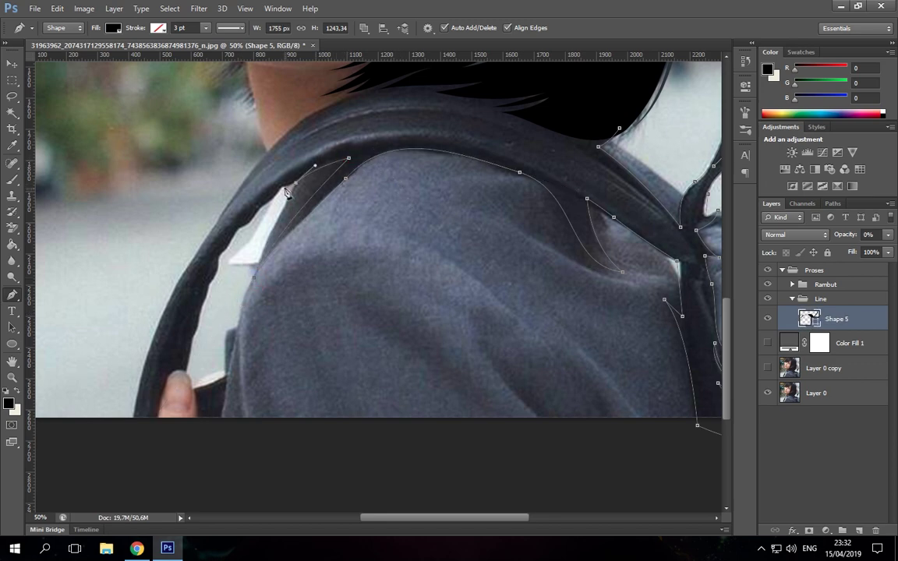
pyautogui.moveTo(229, 261); pyautogui.dragTo(298, 186)
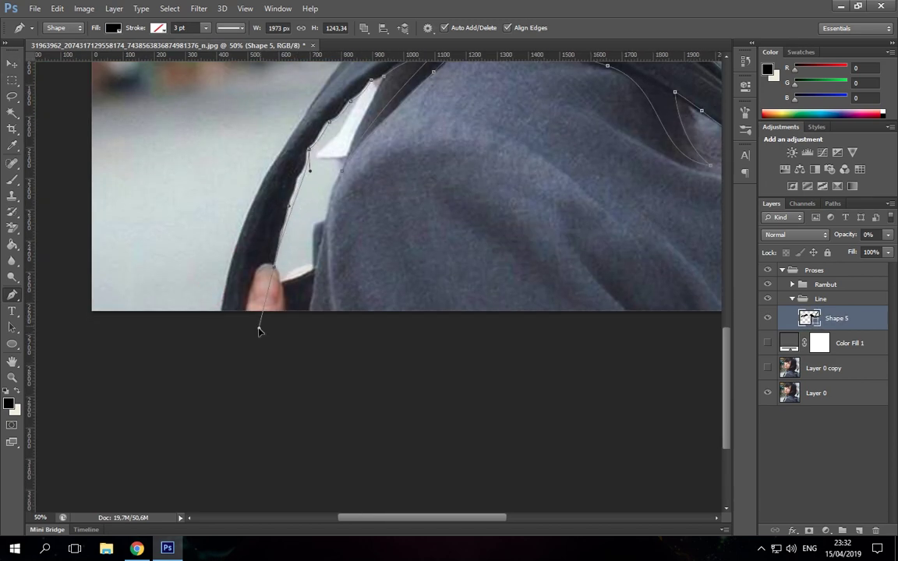
pyautogui.moveTo(288, 150); pyautogui.dragTo(262, 261)
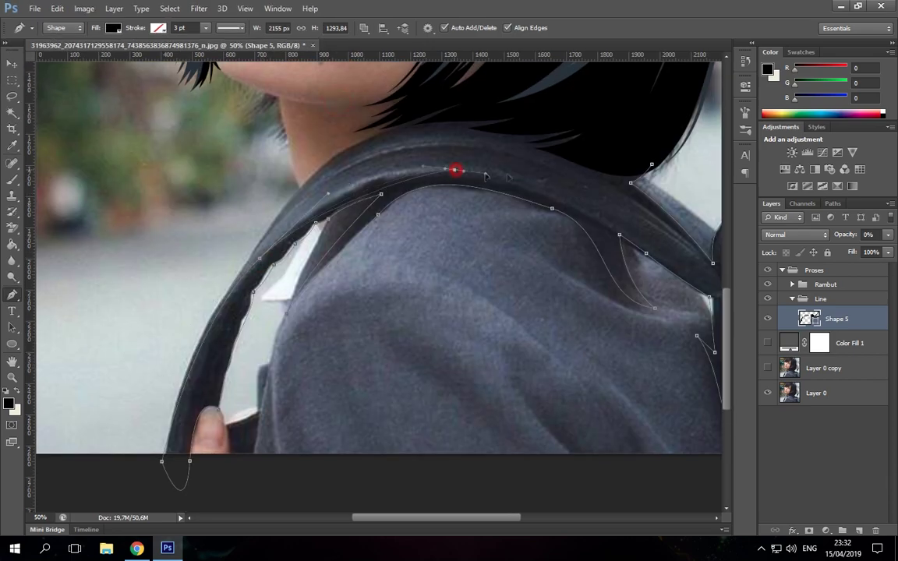
pyautogui.moveTo(455, 169); pyautogui.dragTo(331, 107)
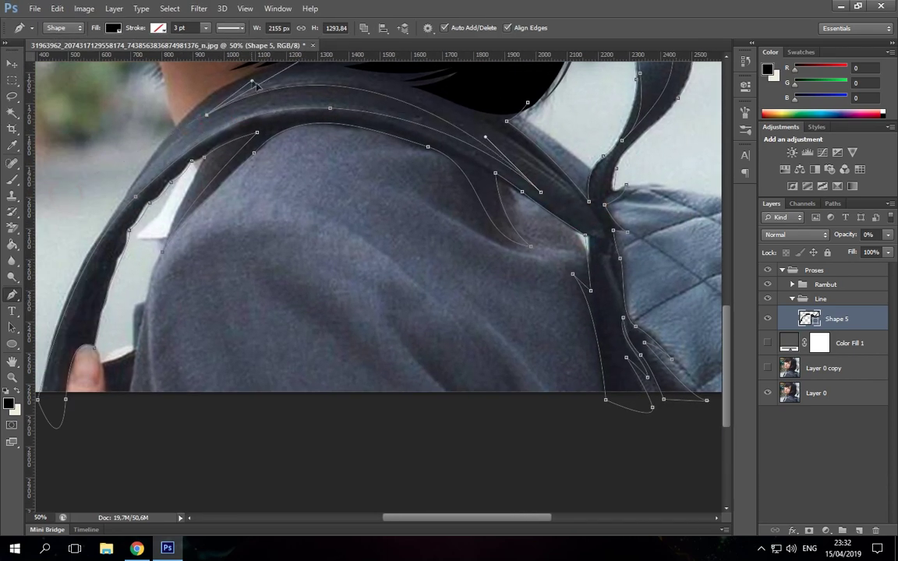
pyautogui.moveTo(258, 85); pyautogui.dragTo(78, 106)
pyautogui.moveTo(367, 206); pyautogui.dragTo(552, 347)
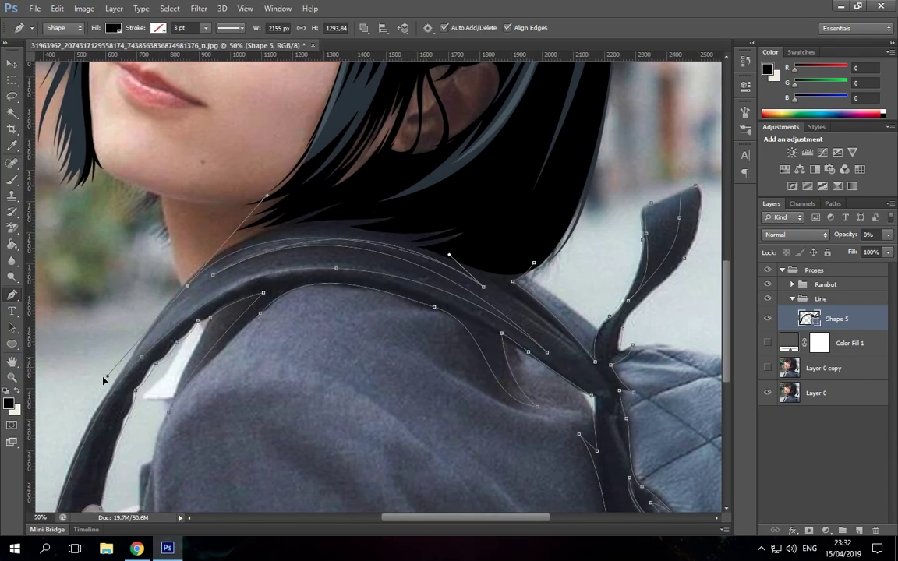
pyautogui.moveTo(105, 377); pyautogui.dragTo(125, 373)
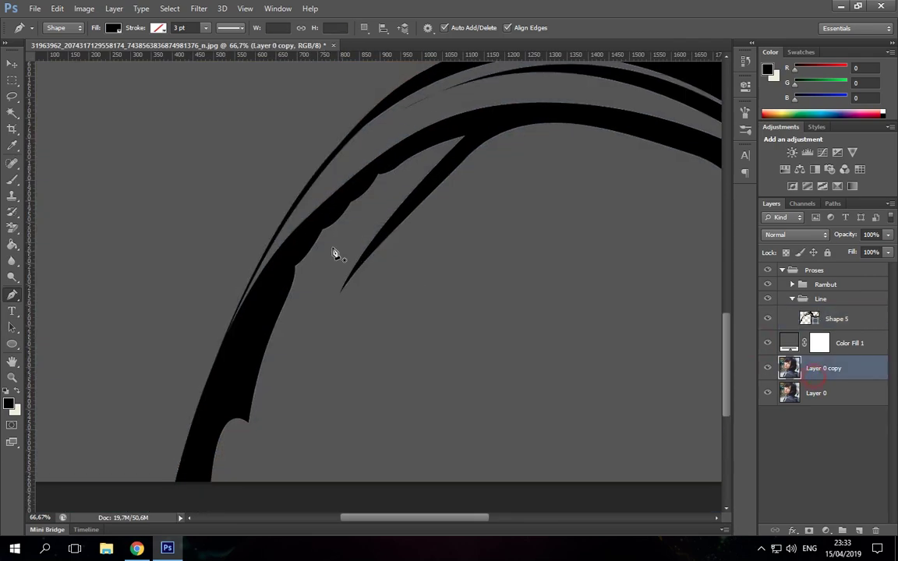
# - Outline the strap's bottom edge around the finger and up toward the white collar
pyautogui.scroll(-3, 308, 339)
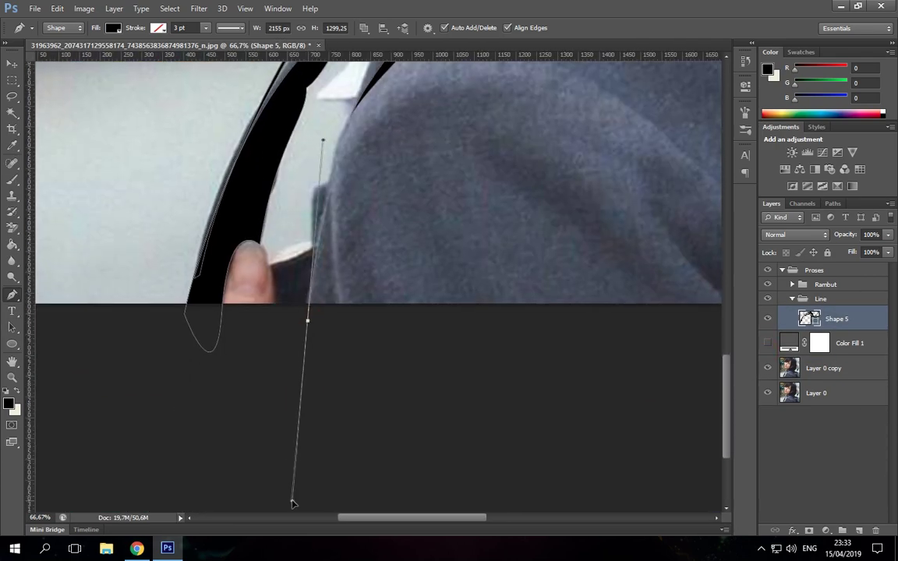
pyautogui.click(308, 318)
pyautogui.click(276, 318)
pyautogui.moveTo(275, 319); pyautogui.dragTo(269, 320)
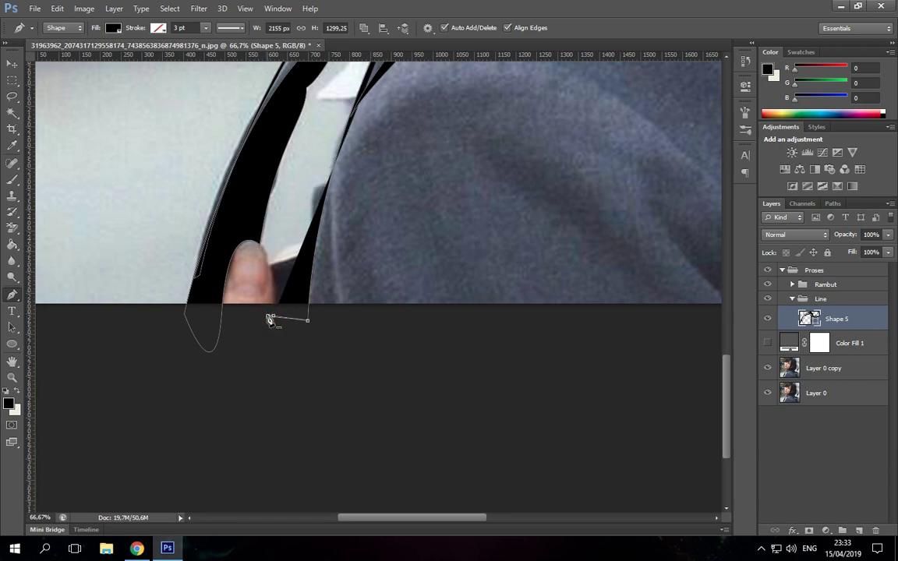
pyautogui.moveTo(257, 243); pyautogui.dragTo(275, 251)
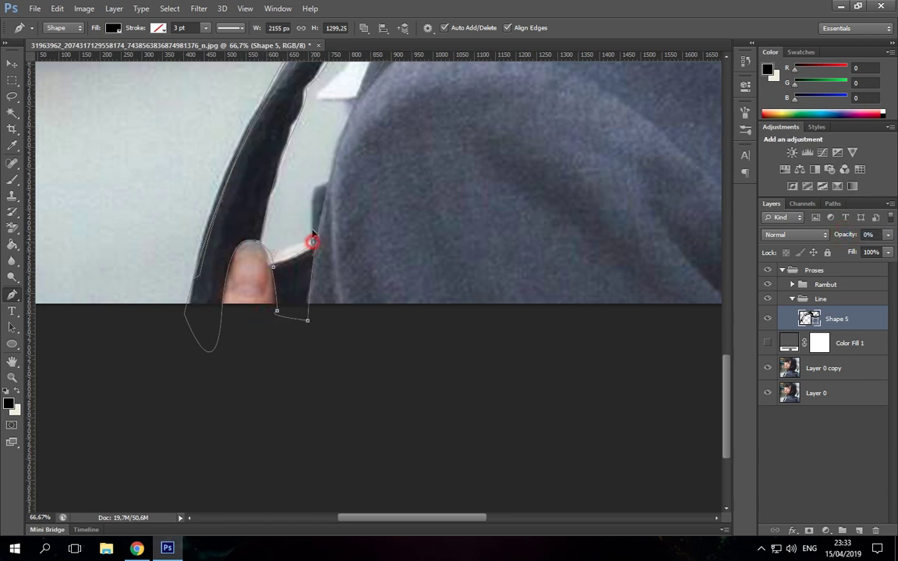
pyautogui.moveTo(328, 180); pyautogui.dragTo(299, 345)
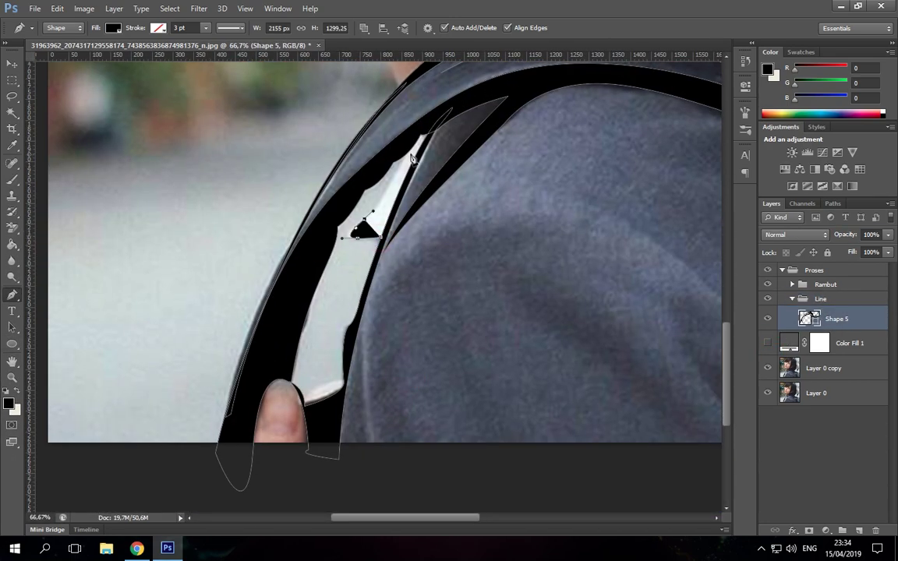
pyautogui.click(406, 148)
pyautogui.moveTo(351, 240); pyautogui.dragTo(367, 244)
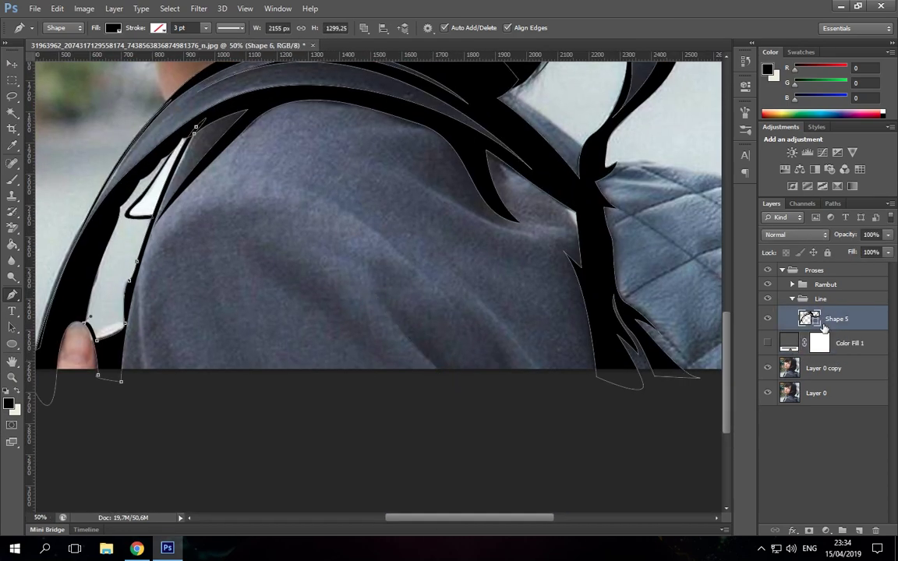
# - Add a jacket fold line and the strap's right side on Shape 5, then hide the grey backdrop
pyautogui.click(824, 328)
pyautogui.click(501, 377)
pyautogui.click(460, 301)
pyautogui.click(517, 380)
pyautogui.click(247, 245)
pyautogui.moveTo(364, 335); pyautogui.dragTo(413, 354)
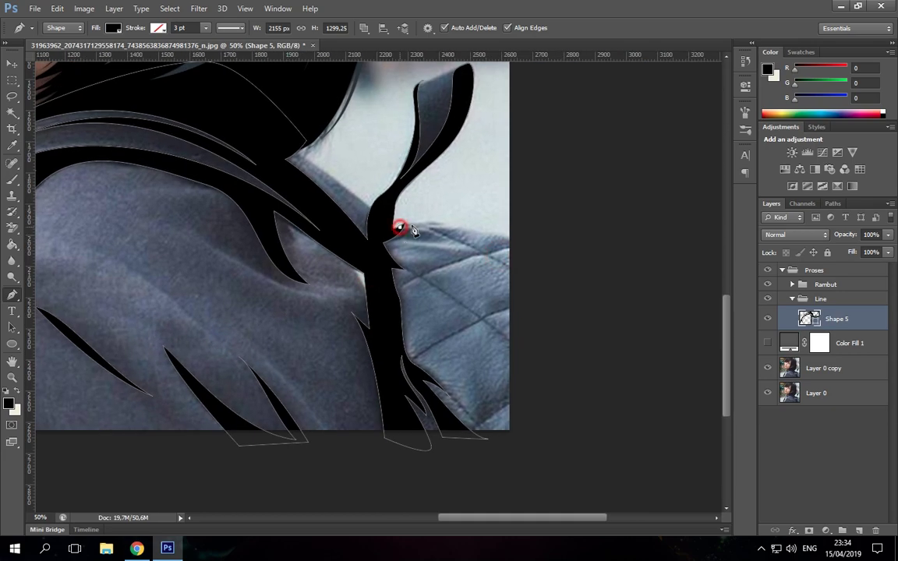
pyautogui.moveTo(400, 226); pyautogui.dragTo(430, 209)
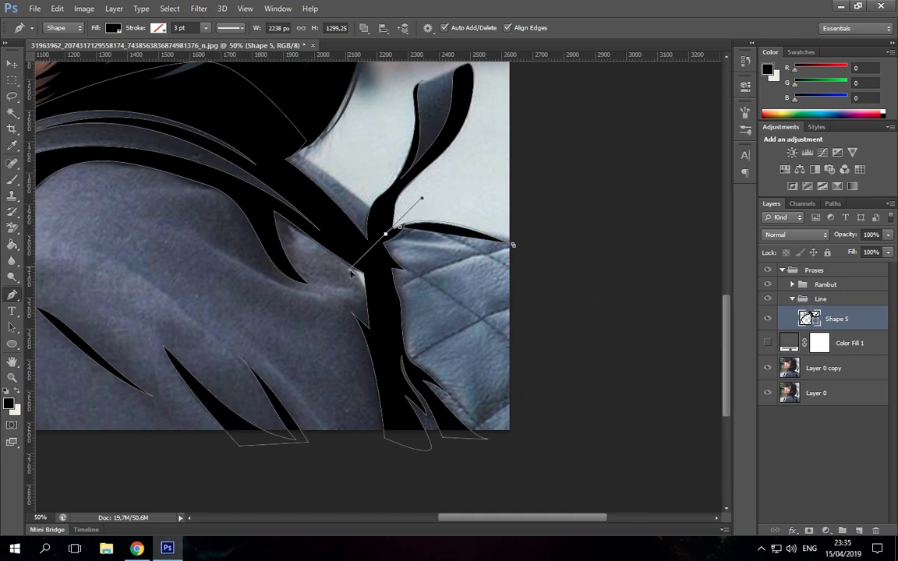
pyautogui.click(767, 343)
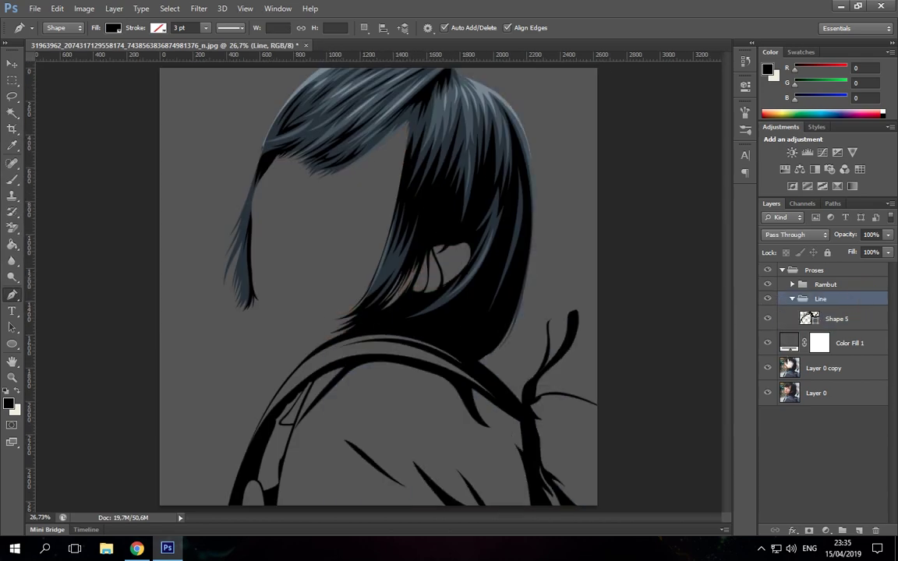
pyautogui.moveTo(467, 296); pyautogui.dragTo(612, 375)
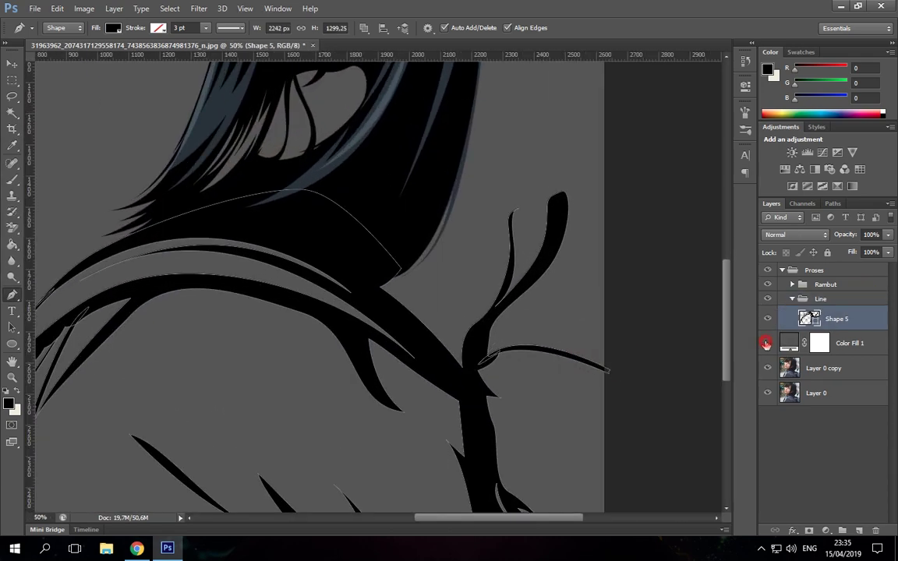
pyautogui.click(767, 342)
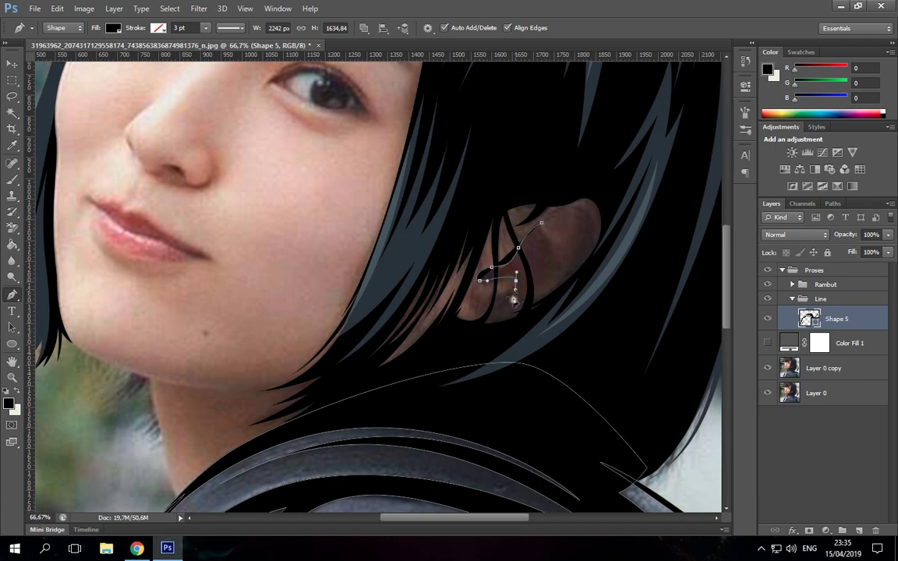
# - Trace a small hair strand near the ear at 0% opacity and close its path
pyautogui.click(486, 316)
pyautogui.click(520, 313)
pyautogui.press('0')
pyautogui.press('0')
pyautogui.moveTo(530, 297); pyautogui.dragTo(539, 287)
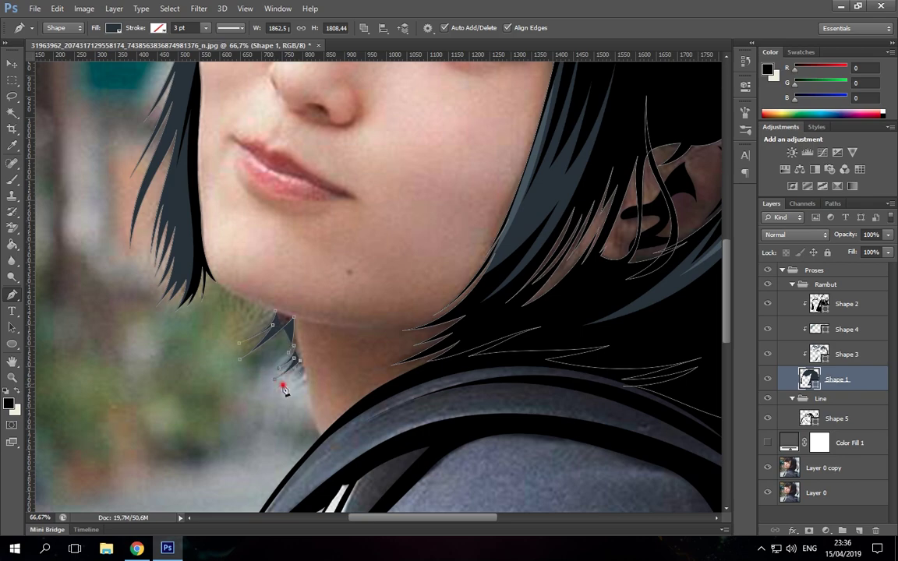
pyautogui.click(297, 317)
# - Show the grey backdrop, hide the photo copy, and return to the Shape 5 layer
pyautogui.click(768, 443)
pyautogui.click(767, 467)
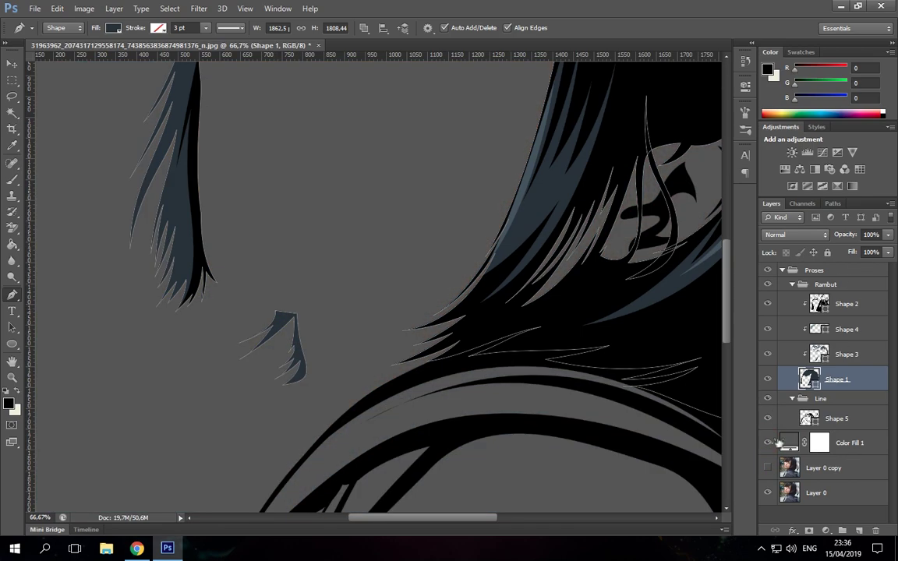
pyautogui.keyDown('ctrl'); pyautogui.click(296, 324); pyautogui.keyUp('ctrl')
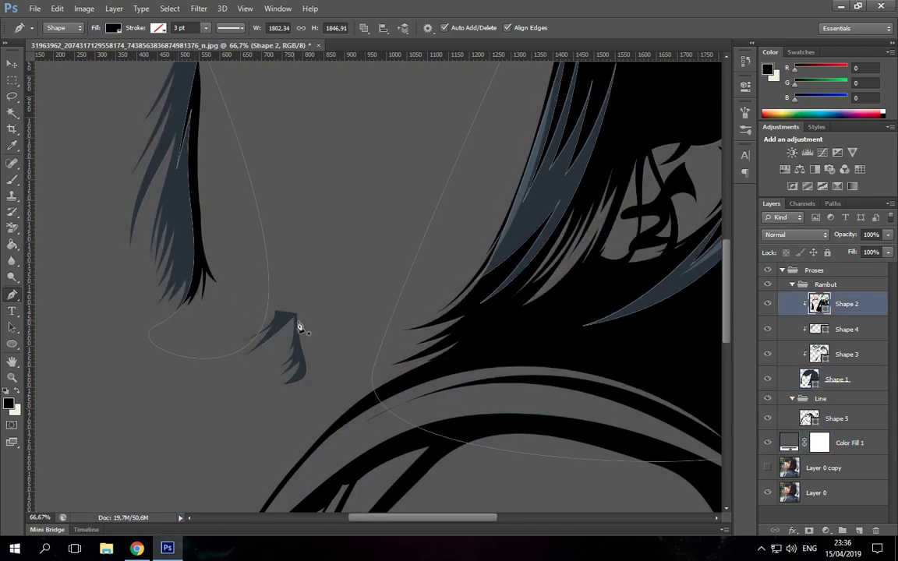
pyautogui.click(794, 285)
# - Extend the Shape 5 outline along the chin curve, adding an anchor while zoomed in
pyautogui.moveTo(421, 352); pyautogui.dragTo(416, 333)
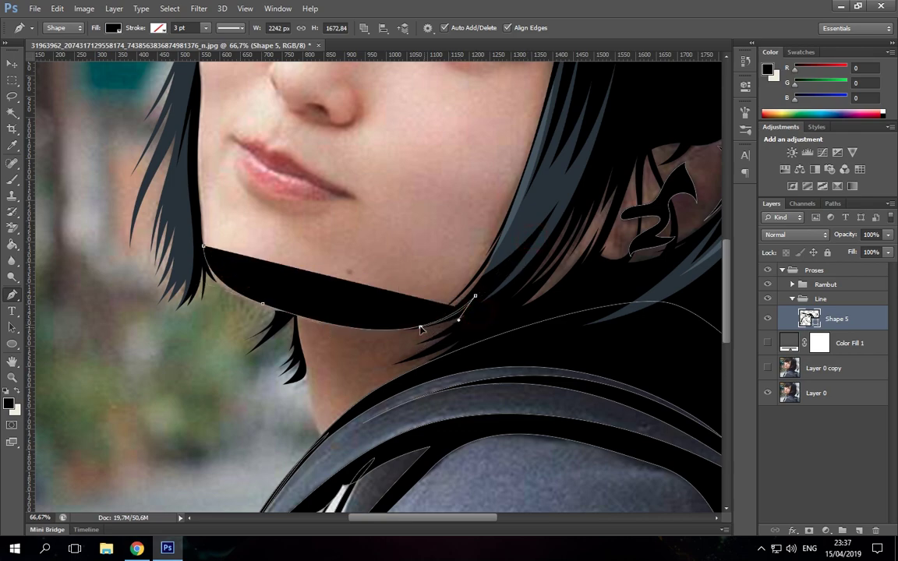
pyautogui.moveTo(325, 325); pyautogui.dragTo(321, 442)
pyautogui.press('0')
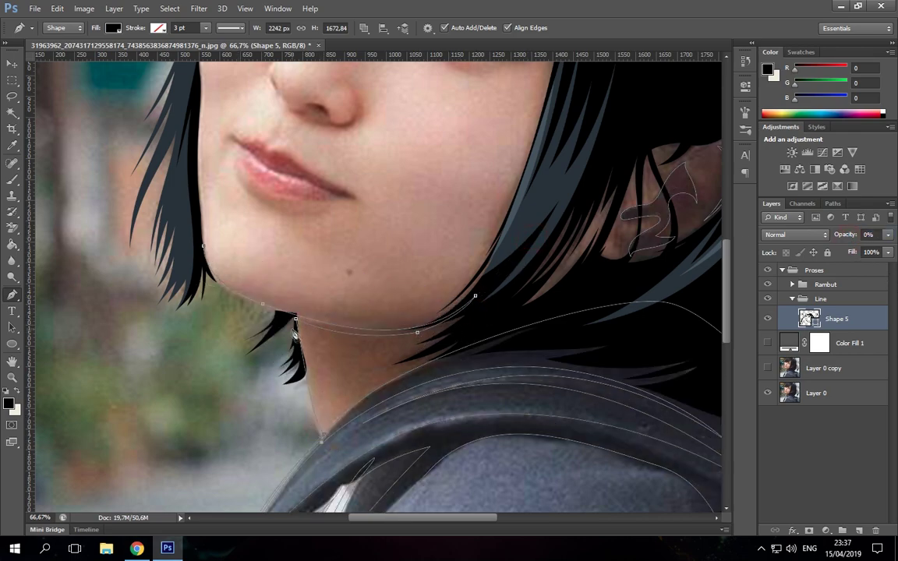
pyautogui.press('0')
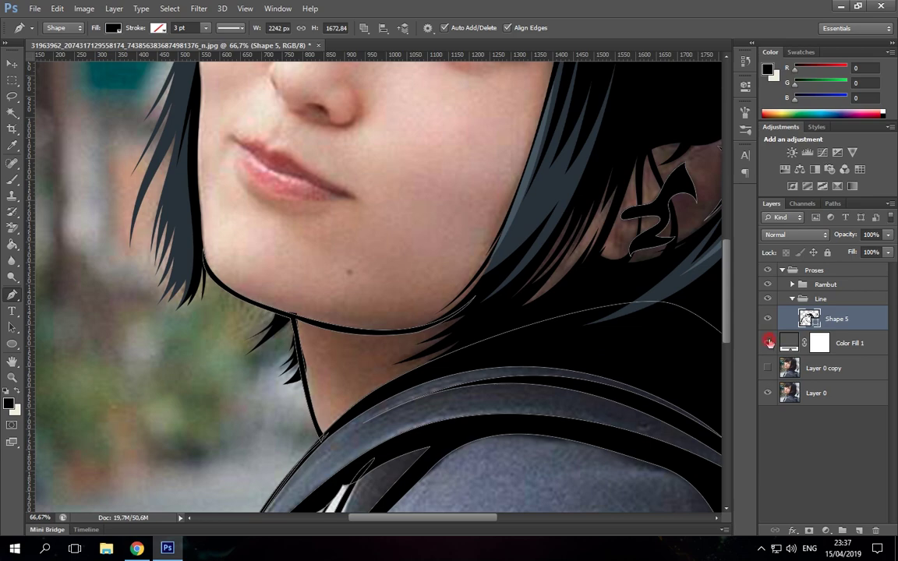
pyautogui.click(768, 343)
pyautogui.hotkey('ctrl', '1')
pyautogui.click(251, 337)
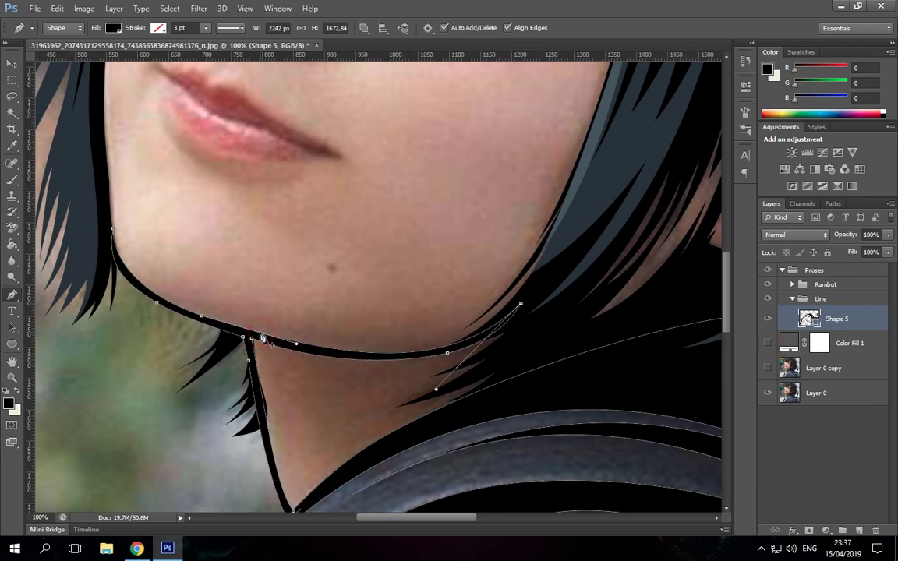
pyautogui.keyDown('ctrl'); pyautogui.click(310, 310); pyautogui.keyUp('ctrl')
pyautogui.hotkey('ctrl', '0')
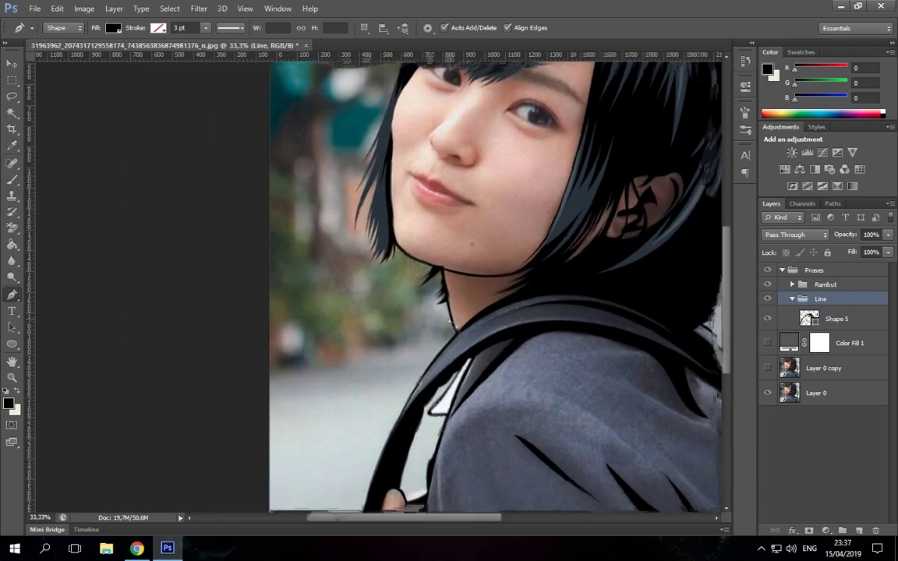
# - Check the hair shapes and add an anchor refining the line down the neck
pyautogui.scroll(5, 433, 247)
pyautogui.keyDown('ctrl'); pyautogui.click(364, 379); pyautogui.keyUp('ctrl')
pyautogui.hotkey('ctrl', '0')
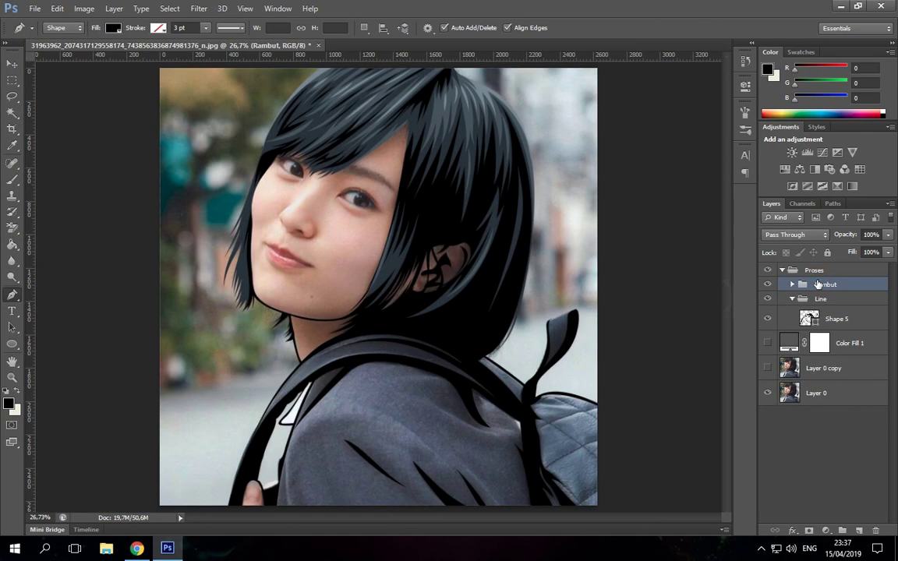
pyautogui.click(791, 284)
pyautogui.click(767, 343)
pyautogui.scroll(5, 502, 381)
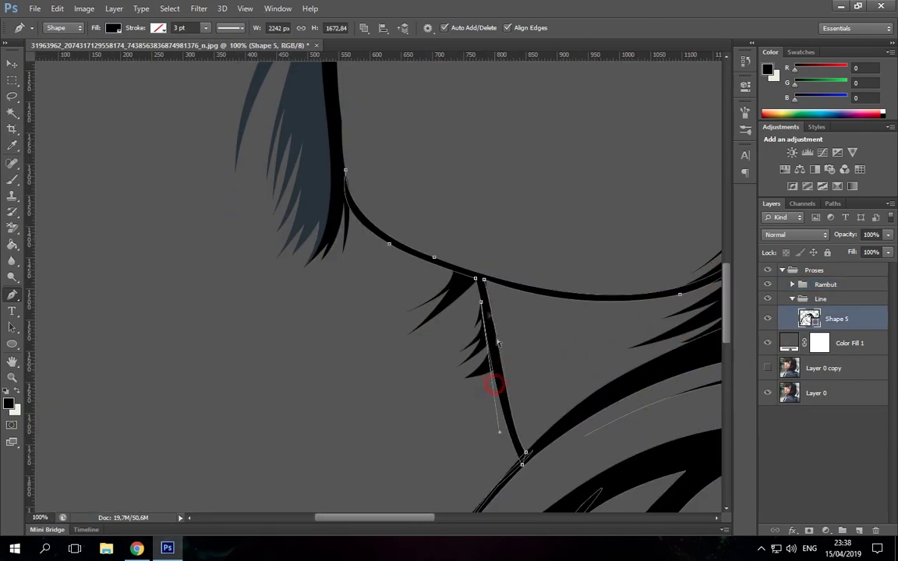
pyautogui.click(496, 360)
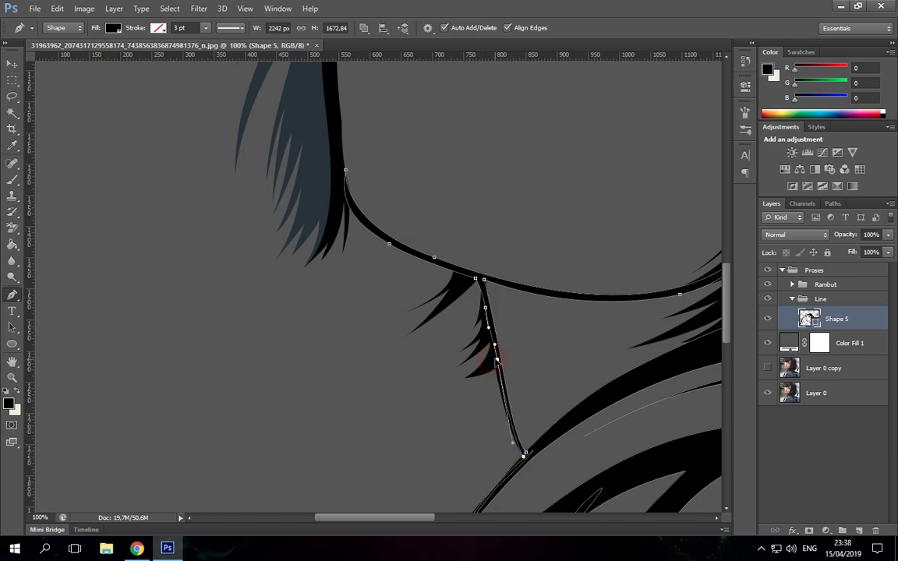
pyautogui.hotkey('ctrl', '0')
pyautogui.click(767, 343)
# - Collapse the Line group, create an Alis group, and start the eyebrow path along the brow
pyautogui.scroll(5, 567, 347)
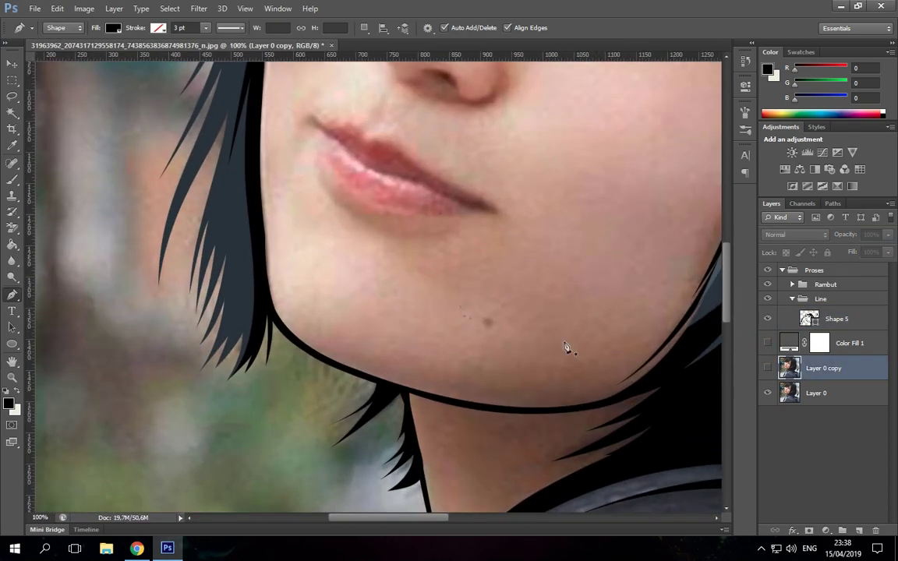
pyautogui.click(791, 298)
pyautogui.moveTo(525, 242); pyautogui.dragTo(252, 507)
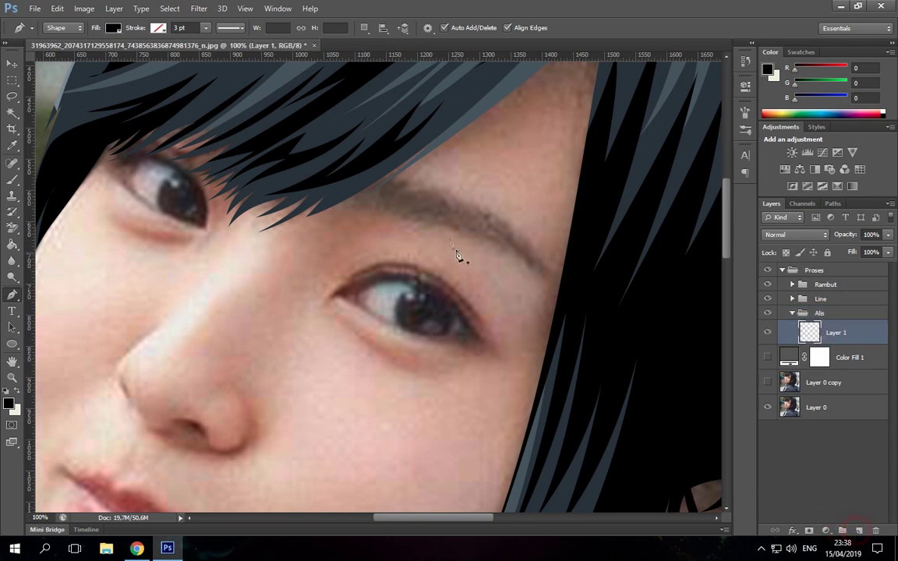
pyautogui.click(367, 182)
pyautogui.click(399, 176)
pyautogui.moveTo(484, 205); pyautogui.dragTo(495, 216)
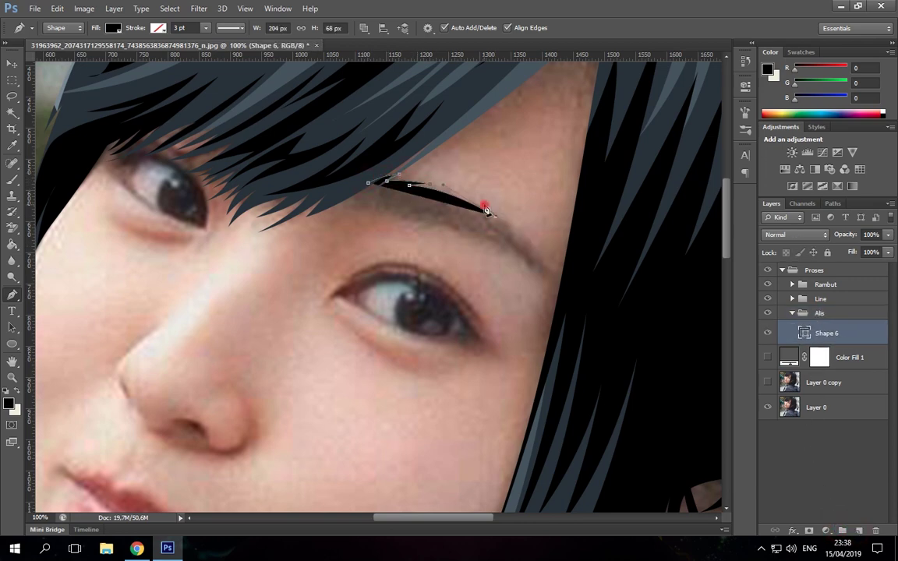
# - Finish the eyebrow shape at 100% opacity and create a new group for the eyes
pyautogui.click(550, 277)
pyautogui.moveTo(852, 235); pyautogui.dragTo(779, 234)
pyautogui.moveTo(423, 225); pyautogui.dragTo(353, 223)
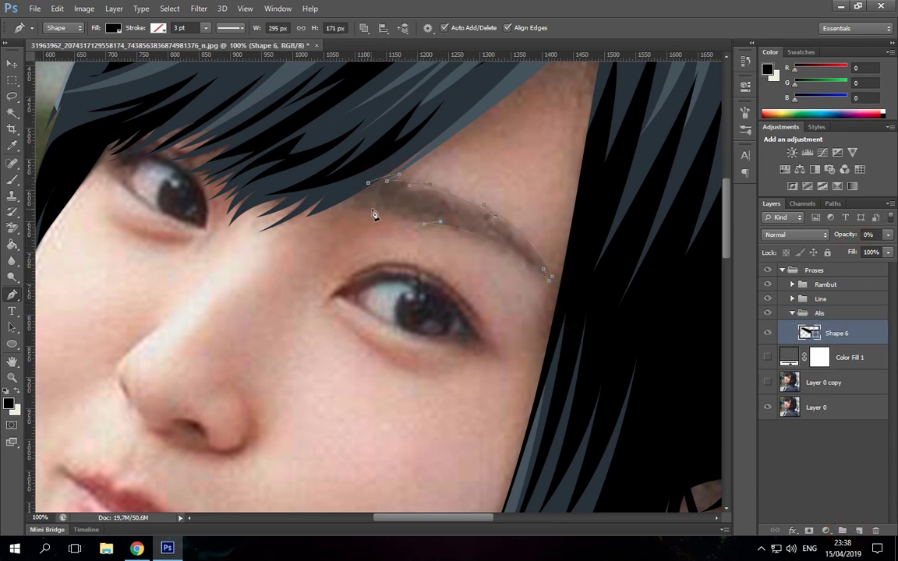
pyautogui.press('0')
pyautogui.hotkey('ctrl', 'g')
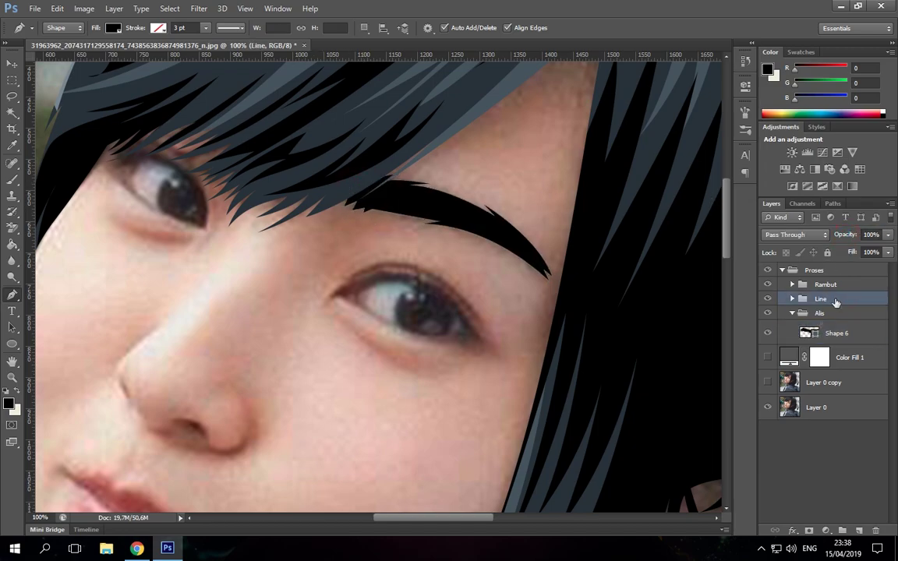
pyautogui.hotkey('ctrl', '0')
pyautogui.write('MAta')
# - Name the group MAta and draw the first upper-eyelid crescent as Shape 7
pyautogui.press('Return')
pyautogui.keyDown('alt'); pyautogui.scroll(5, 362, 206); pyautogui.keyUp('alt')
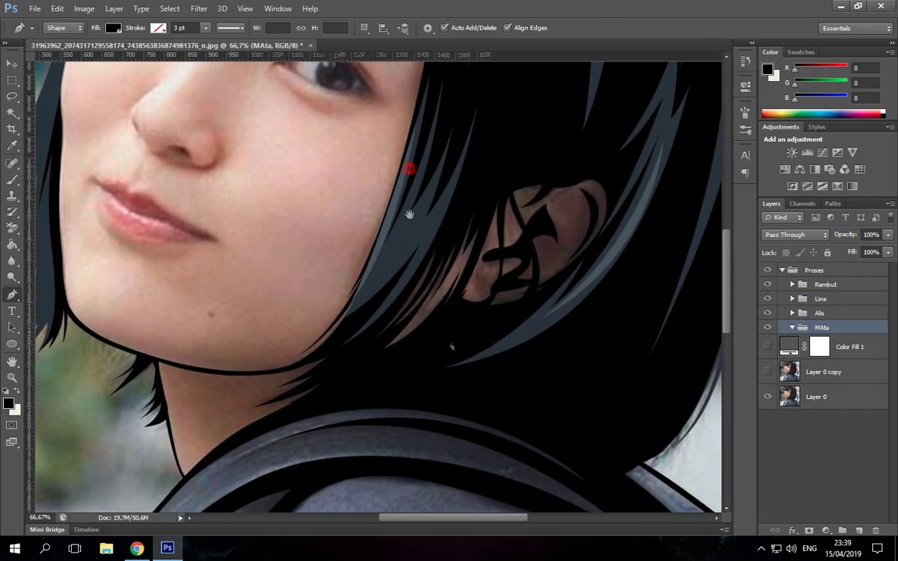
pyautogui.click(630, 398)
pyautogui.moveTo(368, 316); pyautogui.dragTo(221, 395)
pyautogui.keyDown('alt'); pyautogui.click(367, 315); pyautogui.keyUp('alt')
pyautogui.press('0')
pyautogui.press('0')
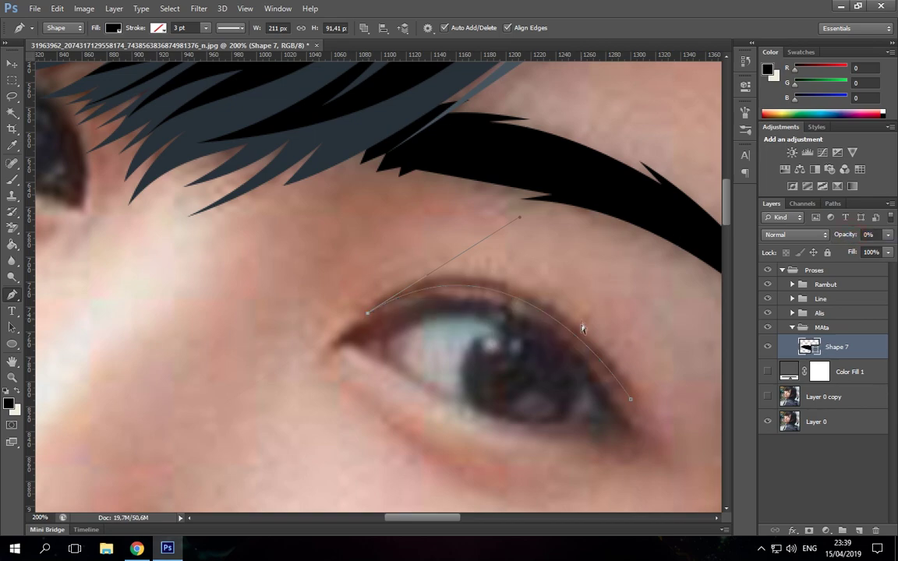
pyautogui.hotkey('ctrl', '1')
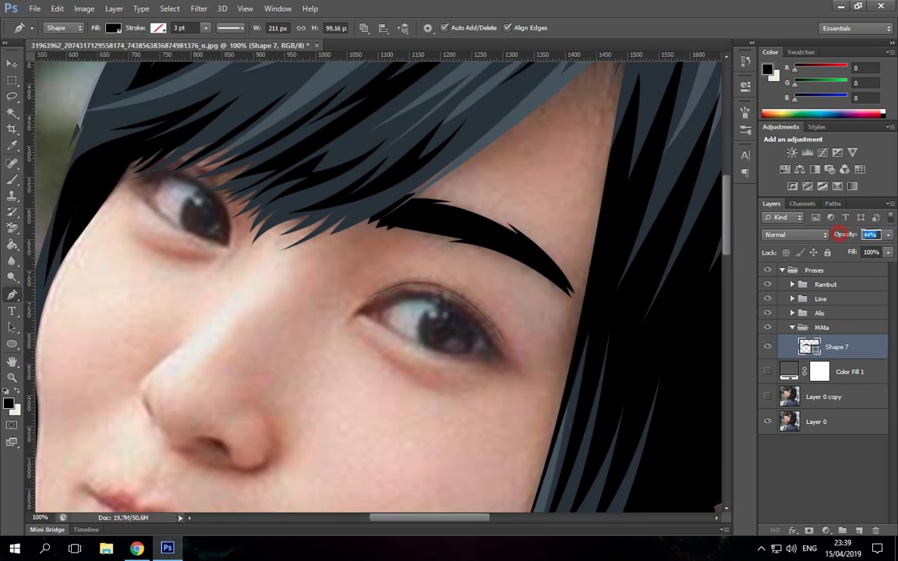
pyautogui.press('0')
pyautogui.keyDown('alt'); pyautogui.scroll(3, 357, 227); pyautogui.keyUp('alt')
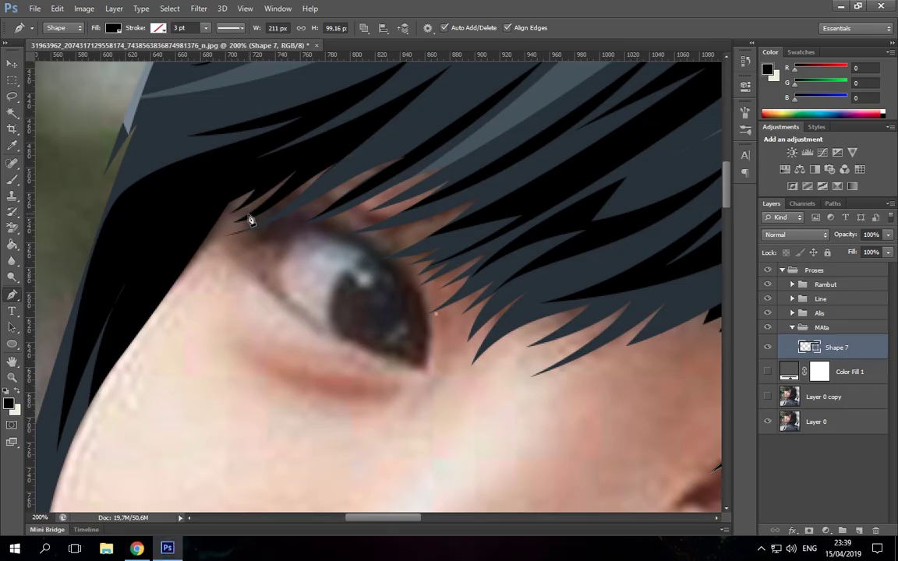
# - Draw and refine a second eyelid crescent, toggling 0% opacity to trace the lid
pyautogui.click(98, 275)
pyautogui.moveTo(245, 217); pyautogui.dragTo(392, 161)
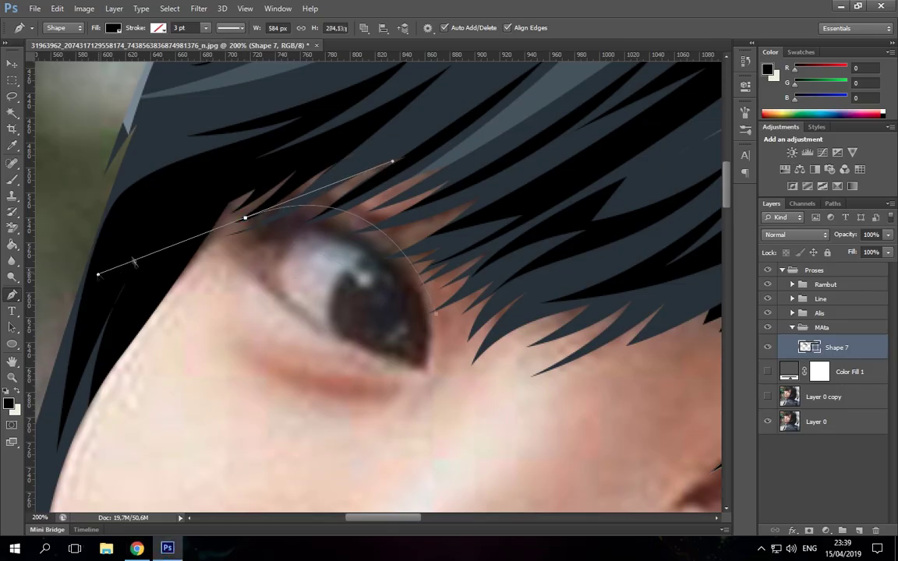
pyautogui.click(435, 312)
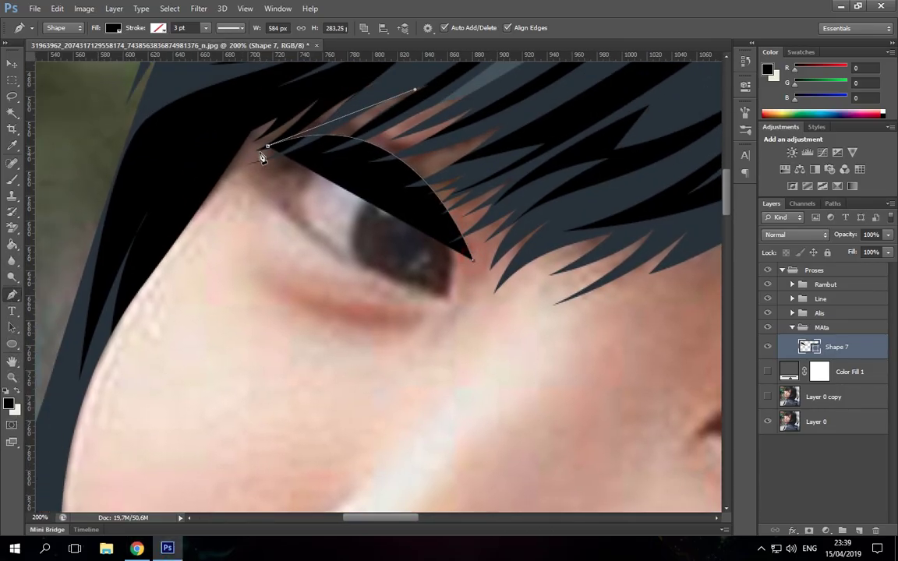
pyautogui.moveTo(260, 150); pyautogui.dragTo(356, 80)
pyautogui.moveTo(305, 248); pyautogui.dragTo(326, 372)
pyautogui.press('0')
pyautogui.press('0')
pyautogui.moveTo(420, 234); pyautogui.dragTo(449, 192)
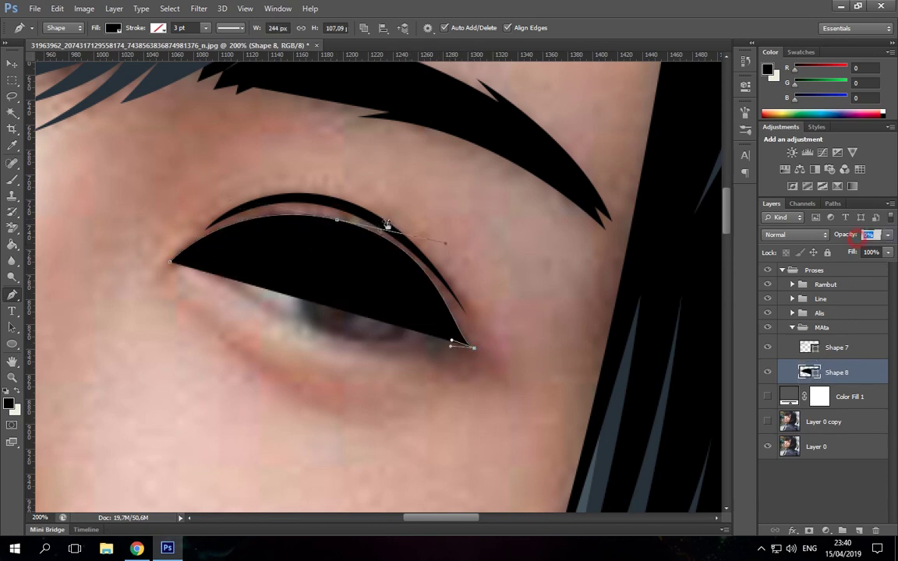
pyautogui.press('0')
pyautogui.press('0')
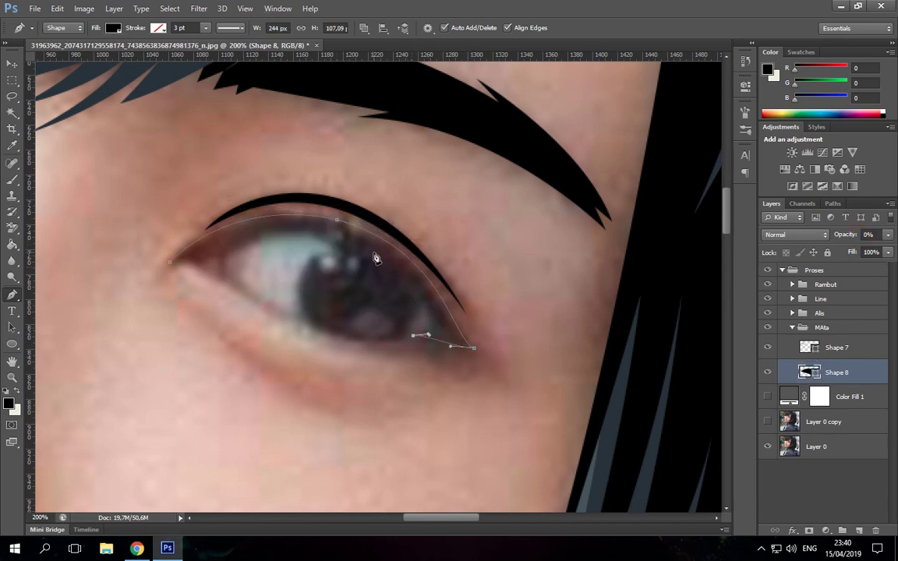
pyautogui.click(374, 254)
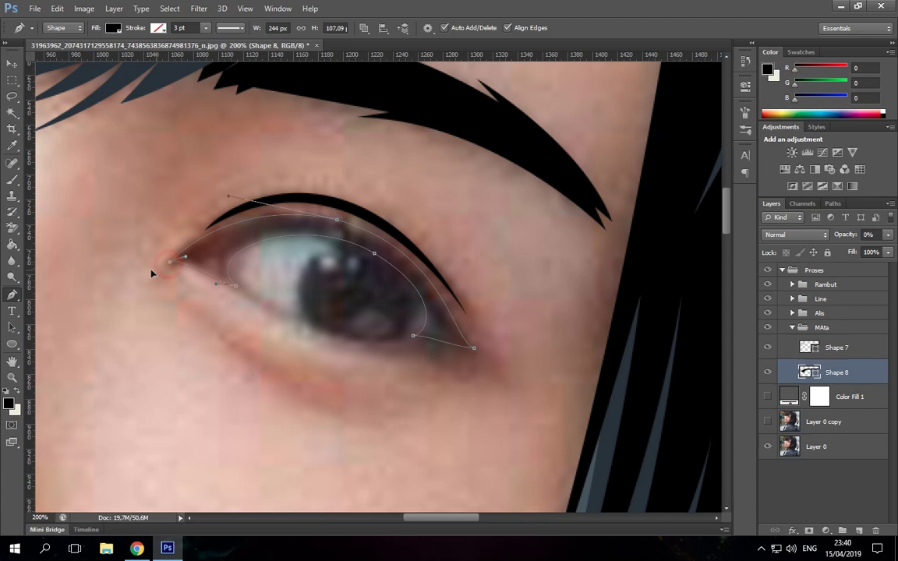
pyautogui.press('0')
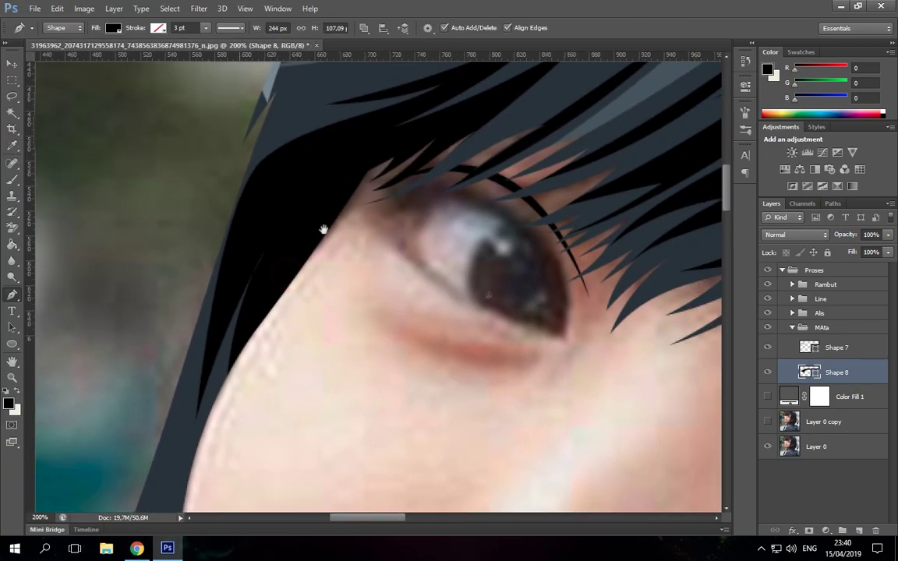
# - Draw the eyelid curve on the eye under the hair, then review both eyes over the grey backdrop
pyautogui.moveTo(312, 195); pyautogui.dragTo(527, 301)
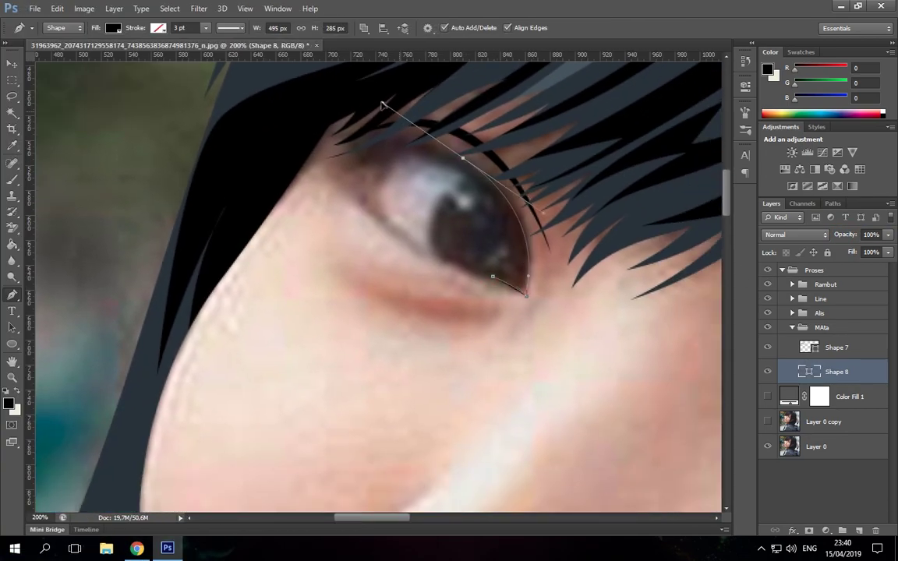
pyautogui.moveTo(340, 162); pyautogui.dragTo(362, 166)
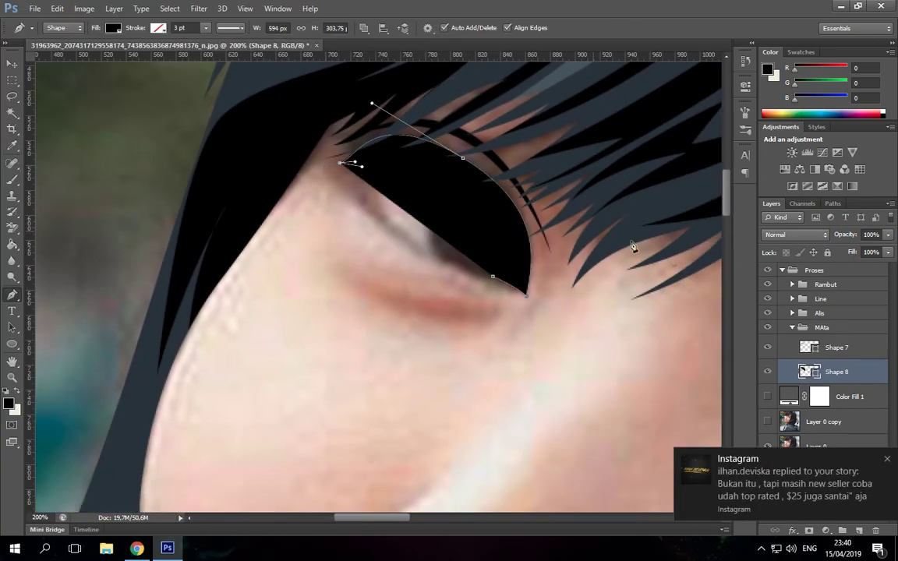
pyautogui.click(889, 458)
pyautogui.press('0')
pyautogui.press('0')
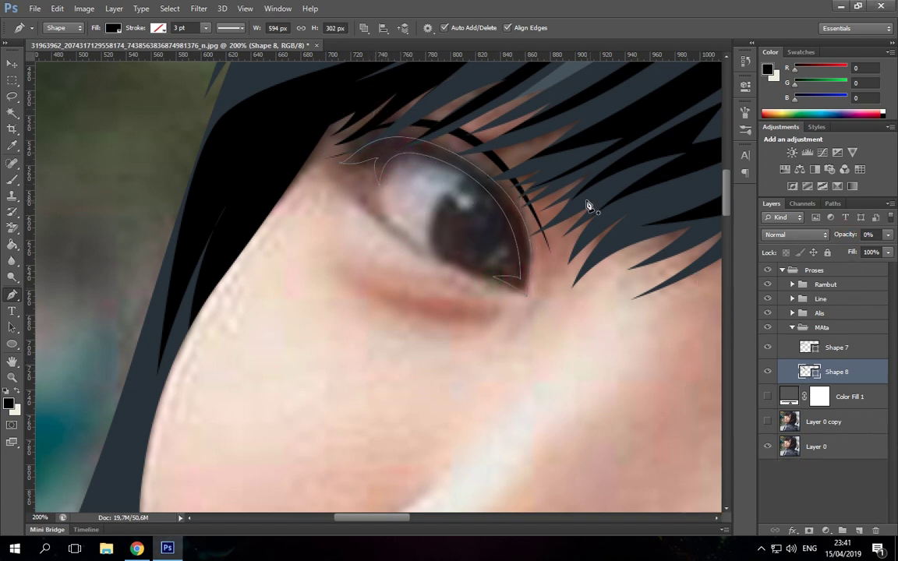
pyautogui.press('0')
pyautogui.click(767, 395)
pyautogui.click(822, 327)
pyautogui.hotkey('ctrl', '-')
pyautogui.hotkey('ctrl', '-')
pyautogui.hotkey('ctrl', '-')
# - Draw the inner eye-corner shape clipped to the eye, filled dark red sampled from the photo
pyautogui.hotkey('ctrl', '+')
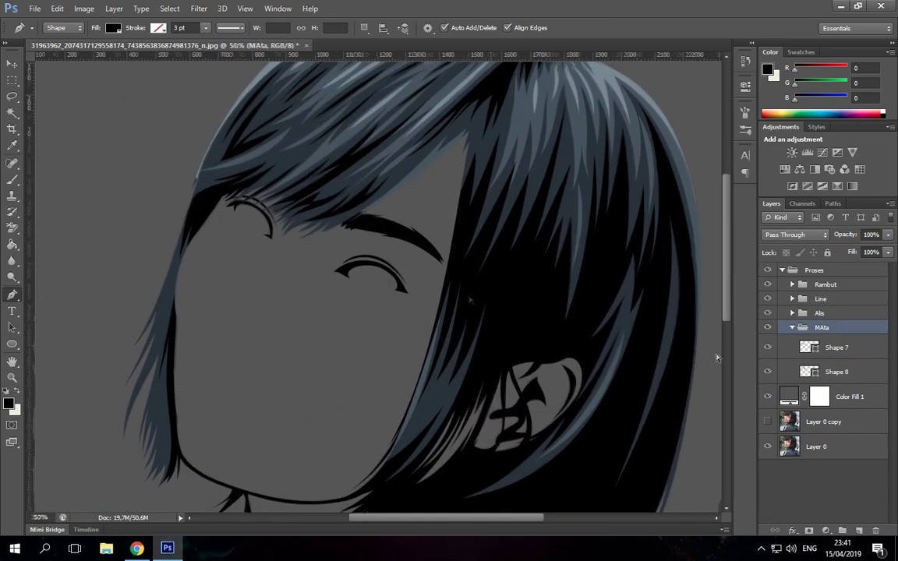
pyautogui.hotkey('ctrl', '+')
pyautogui.hotkey('ctrl', '+')
pyautogui.click(767, 396)
pyautogui.click(858, 531)
pyautogui.rightClick(845, 372)
pyautogui.click(702, 158)
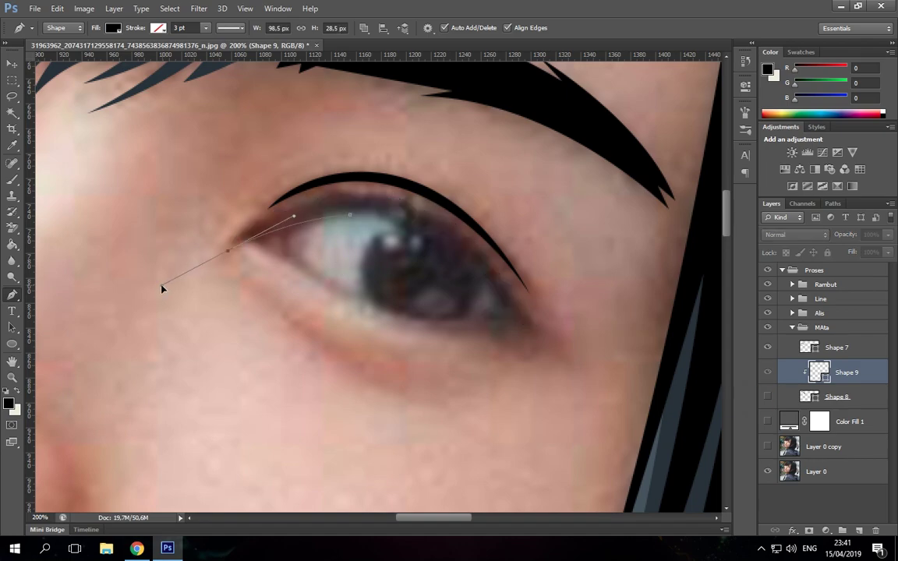
pyautogui.moveTo(299, 285); pyautogui.dragTo(328, 251)
pyautogui.doubleClick(818, 372)
pyautogui.click(568, 426)
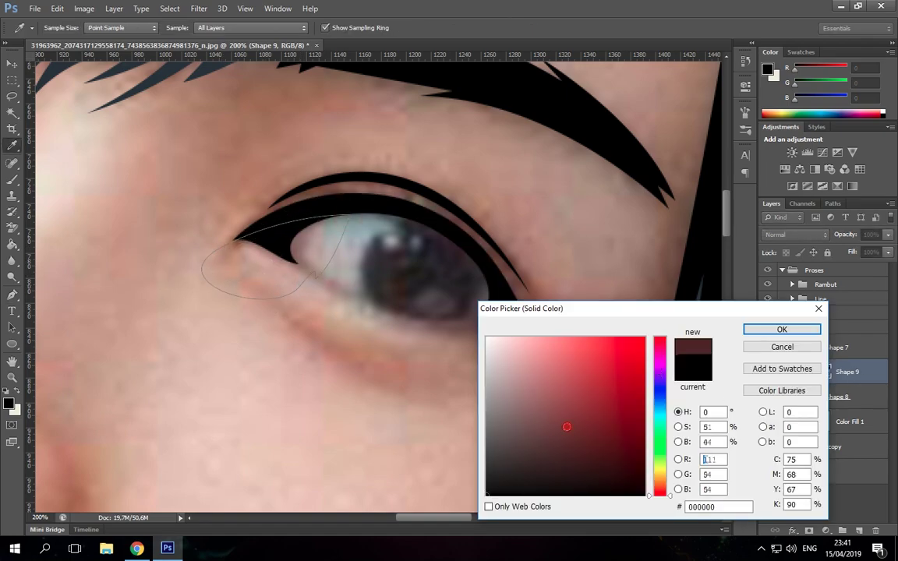
pyautogui.click(754, 326)
pyautogui.click(283, 233)
# - Add a second inner-corner shape filled with a lighter red sampled from the photo
pyautogui.click(282, 252)
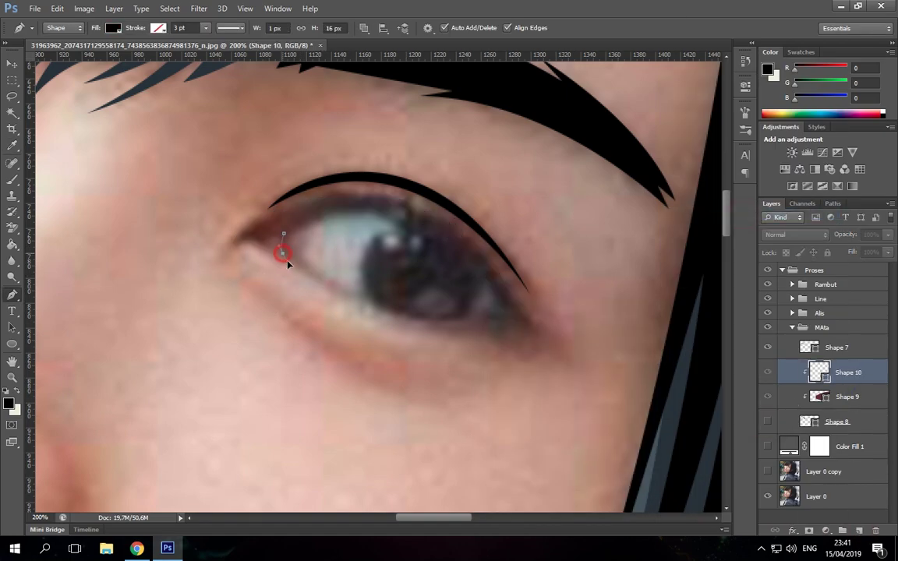
pyautogui.doubleClick(818, 372)
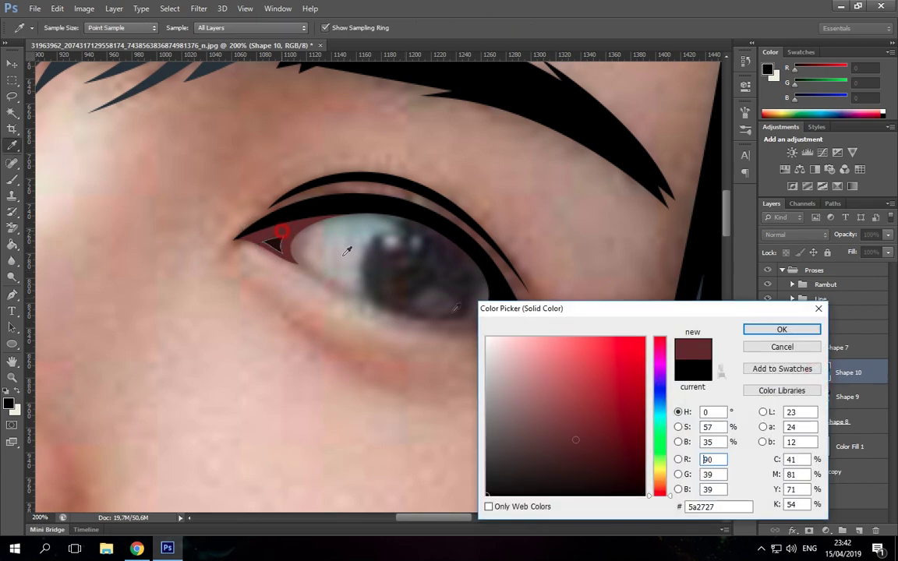
pyautogui.click(351, 246)
pyautogui.click(783, 328)
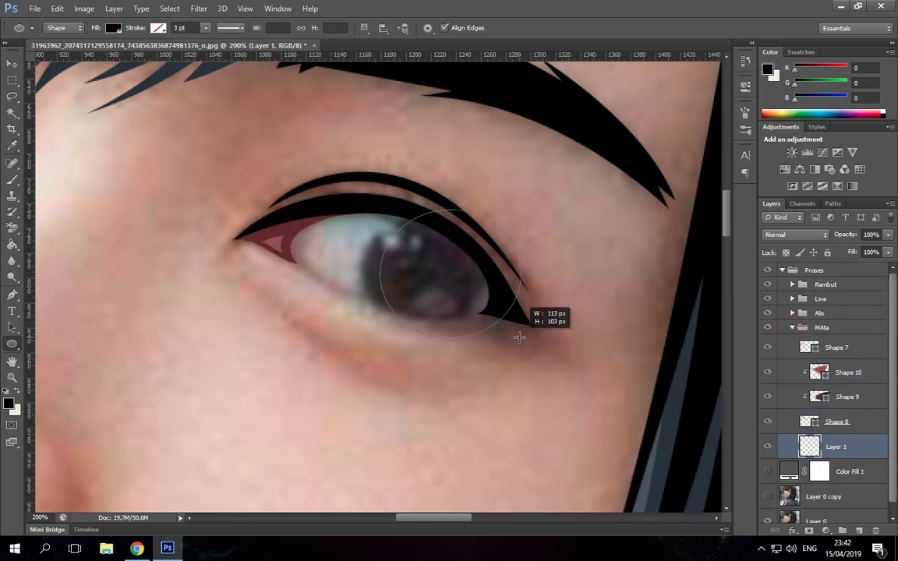
# - Draw a circle over the iris and narrow it to fit
pyautogui.moveTo(519, 336); pyautogui.dragTo(519, 335)
pyautogui.press('v')
pyautogui.press('0')
pyautogui.press('0')
pyautogui.hotkey('ctrl', 't')
pyautogui.moveTo(495, 272); pyautogui.dragTo(491, 272)
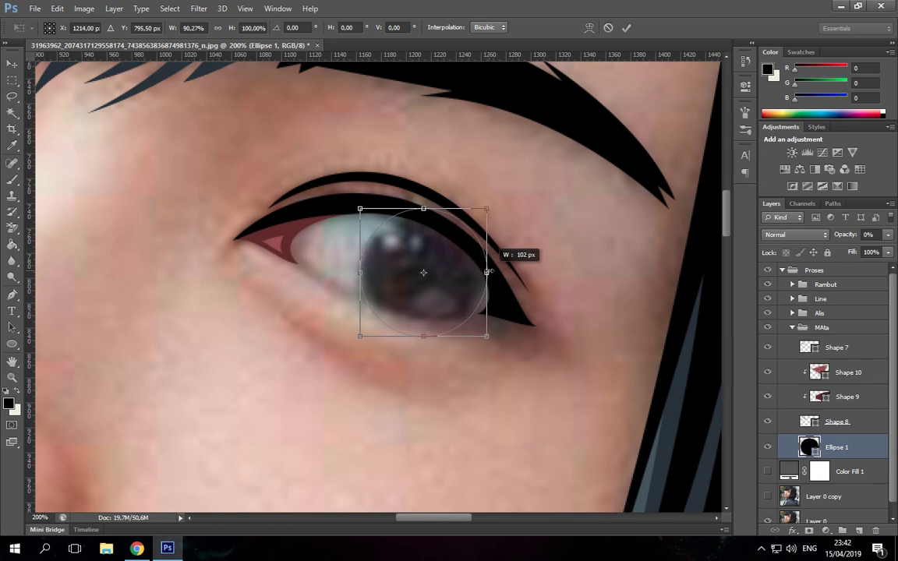
pyautogui.press('Return')
pyautogui.press('p')
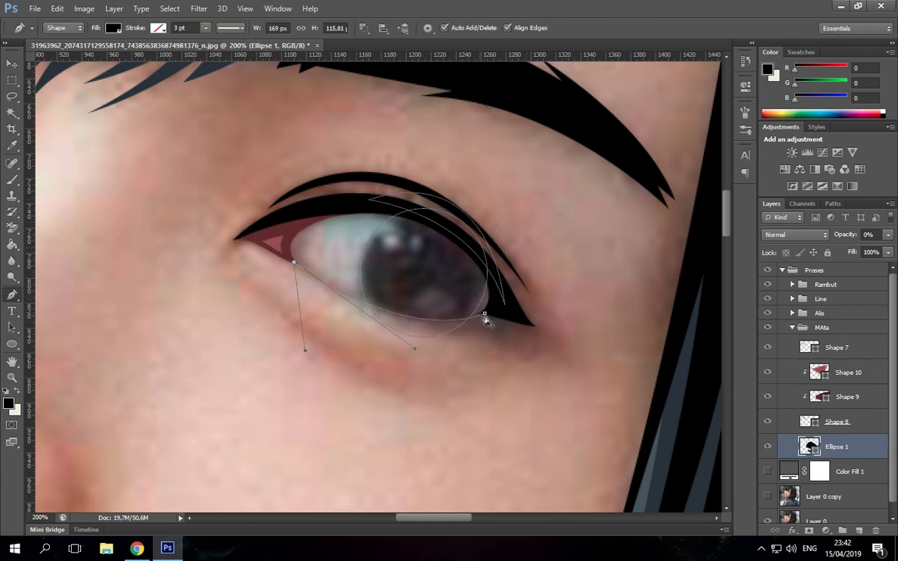
pyautogui.press('0')
# - Clip a new layer to the iris circle and hide the black iris circle
pyautogui.click(849, 471)
pyautogui.hotkey('ctrl', '0')
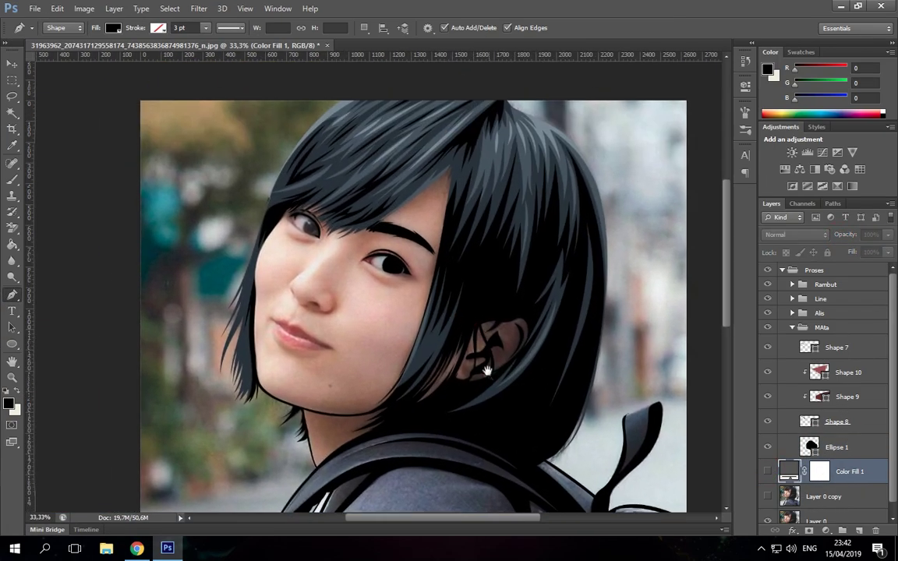
pyautogui.scroll(5, 501, 331)
pyautogui.rightClick(838, 410)
pyautogui.click(686, 156)
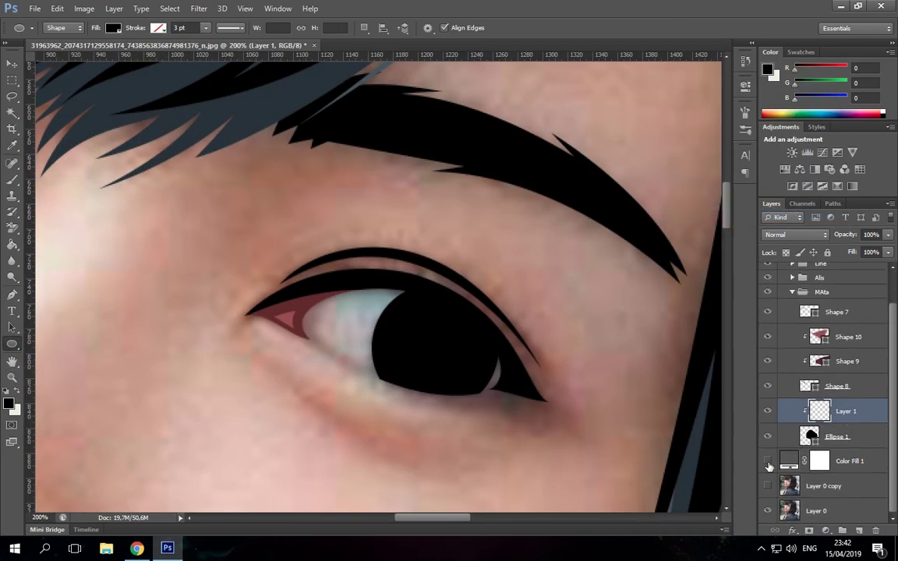
pyautogui.click(767, 436)
# - Draw the black pupil circle on the iris
pyautogui.press('u')
pyautogui.moveTo(409, 321); pyautogui.dragTo(453, 364)
pyautogui.press('v')
pyautogui.click(767, 436)
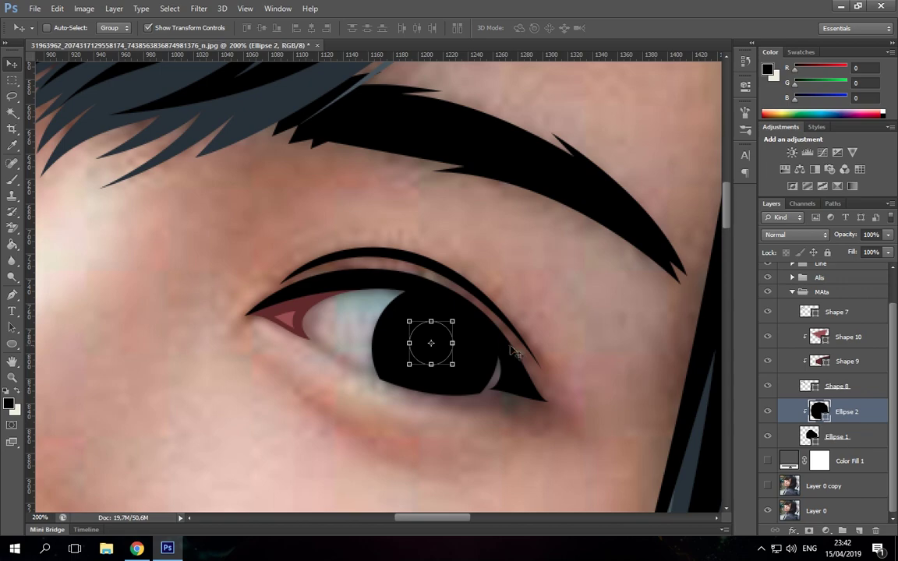
# - Draw a new iris circle filled with a dark blue-grey sampled from the photo
pyautogui.click(867, 436)
pyautogui.press('u')
pyautogui.moveTo(381, 295); pyautogui.dragTo(480, 394)
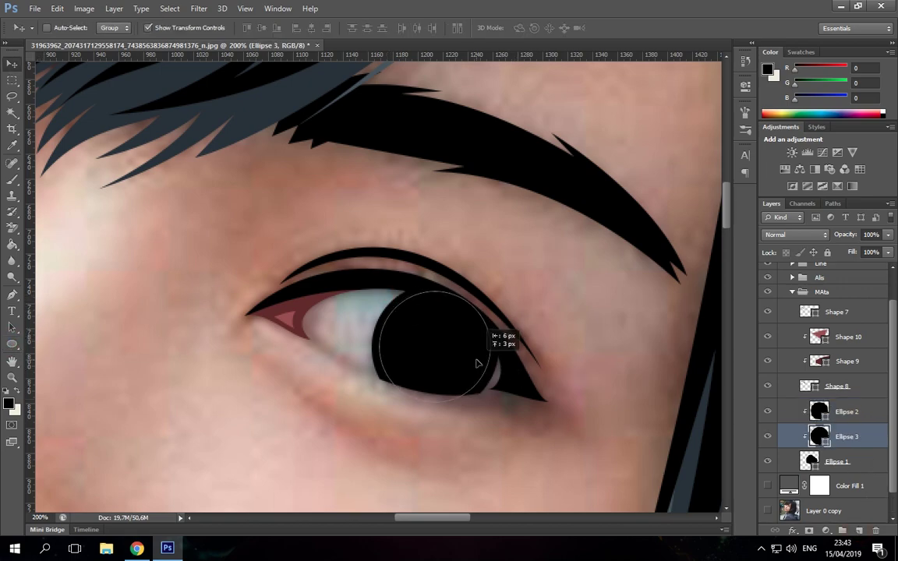
pyautogui.doubleClick(816, 437)
pyautogui.click(659, 402)
pyautogui.click(565, 445)
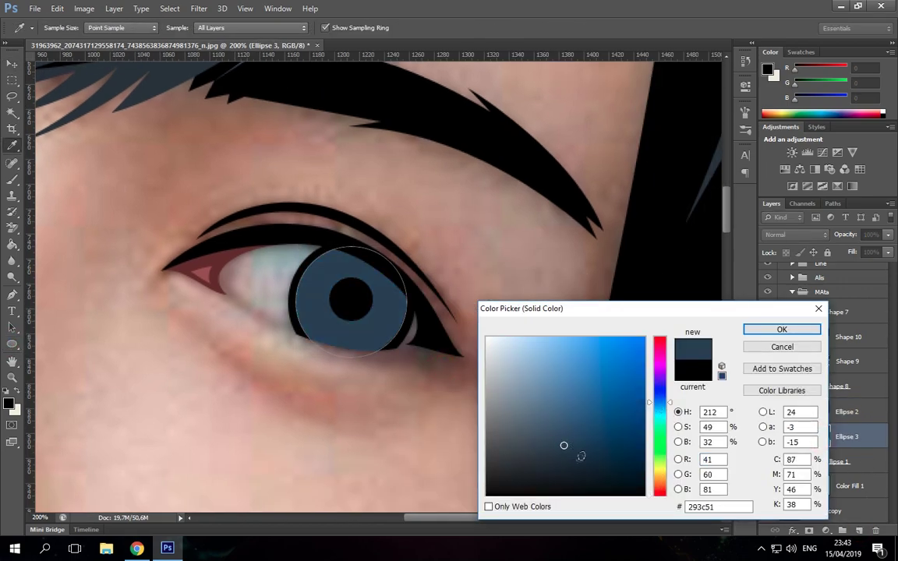
pyautogui.click(781, 329)
# - Nudge the blue-grey iris circle slightly up and right, then add an empty layer above it
pyautogui.click(198, 28)
pyautogui.click(198, 28)
pyautogui.moveTo(382, 125); pyautogui.dragTo(385, 122)
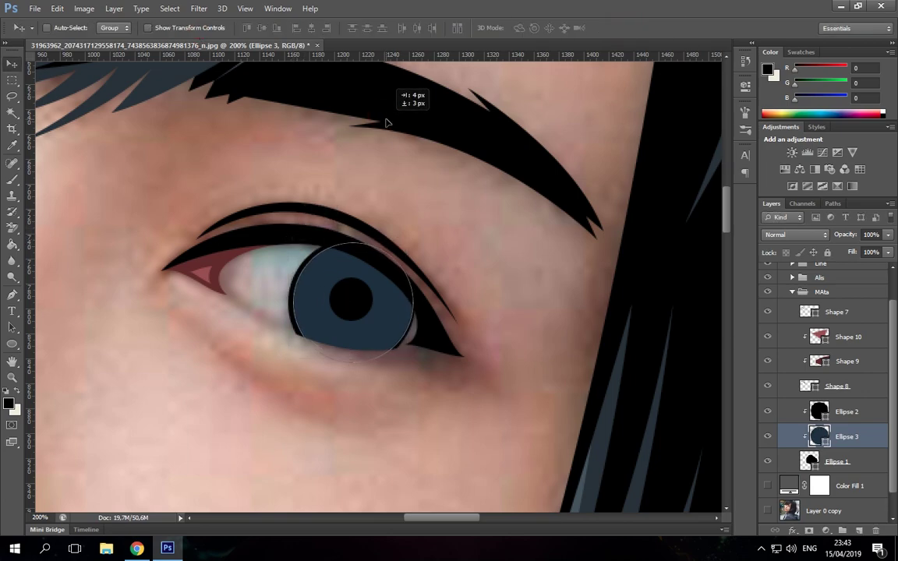
pyautogui.hotkey('ctrl', '0')
pyautogui.hotkey('ctrl', '+')
pyautogui.hotkey('ctrl', '+')
pyautogui.hotkey('ctrl', '+')
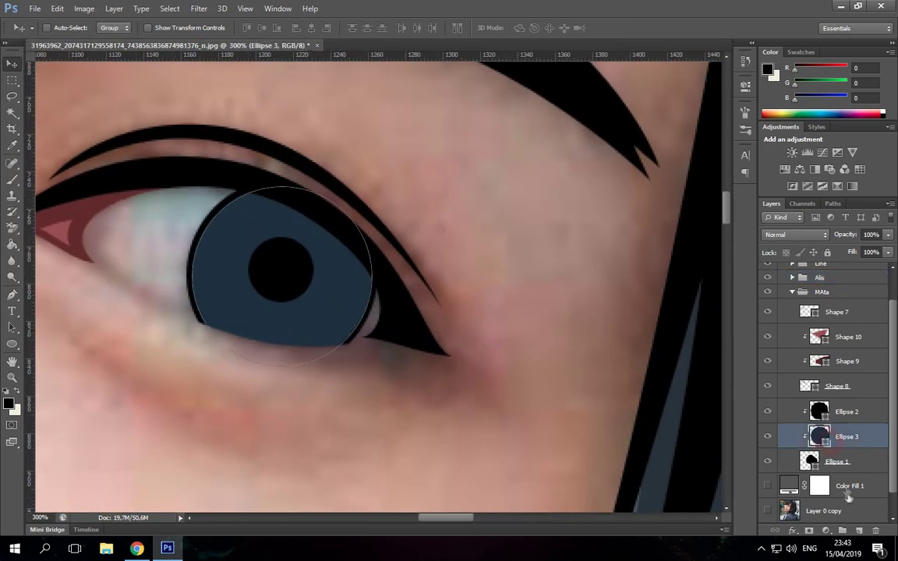
pyautogui.hotkey('ctrl', 'shift', 'alt', 'n')
# - Clip the photo copy to the iris and trace the first blue shading shape, Shape 11
pyautogui.moveTo(822, 485); pyautogui.dragTo(826, 399)
pyautogui.click(768, 485)
pyautogui.press('p')
pyautogui.click(226, 204)
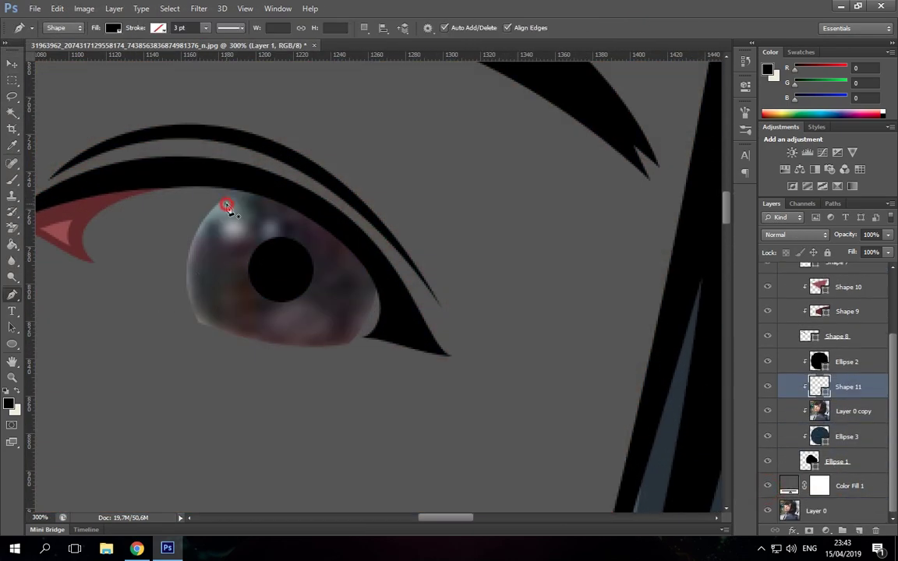
pyautogui.moveTo(360, 304); pyautogui.dragTo(419, 348)
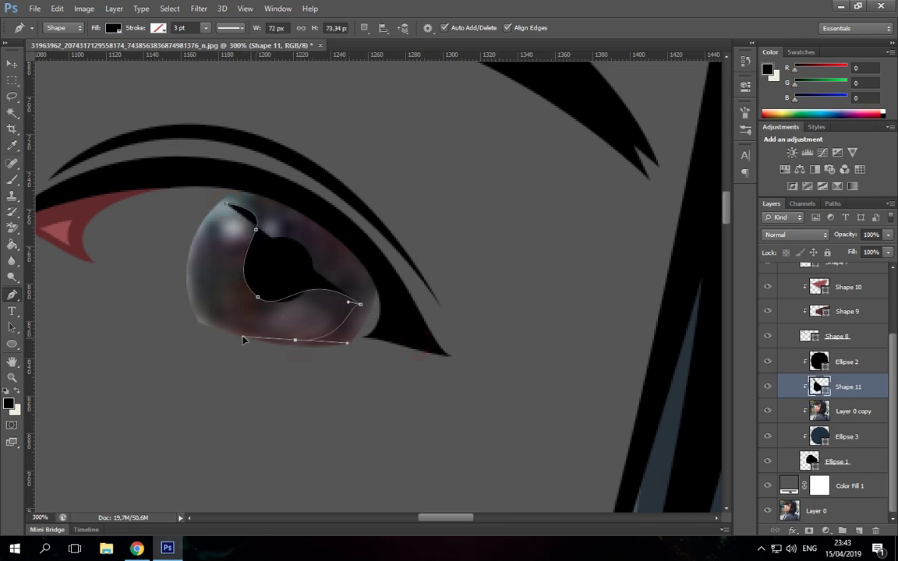
pyautogui.click(191, 269)
pyautogui.click(226, 205)
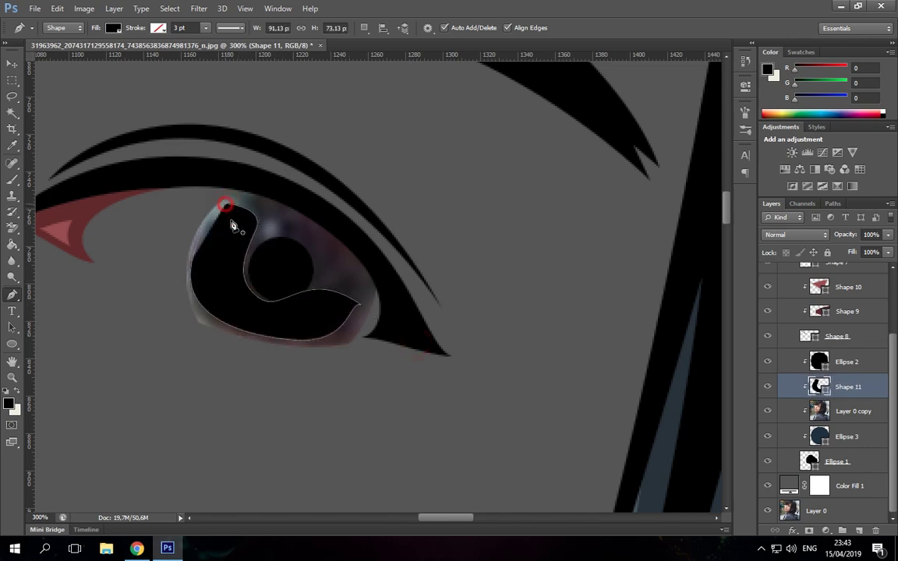
pyautogui.click(768, 410)
pyautogui.doubleClick(818, 387)
pyautogui.press('Return')
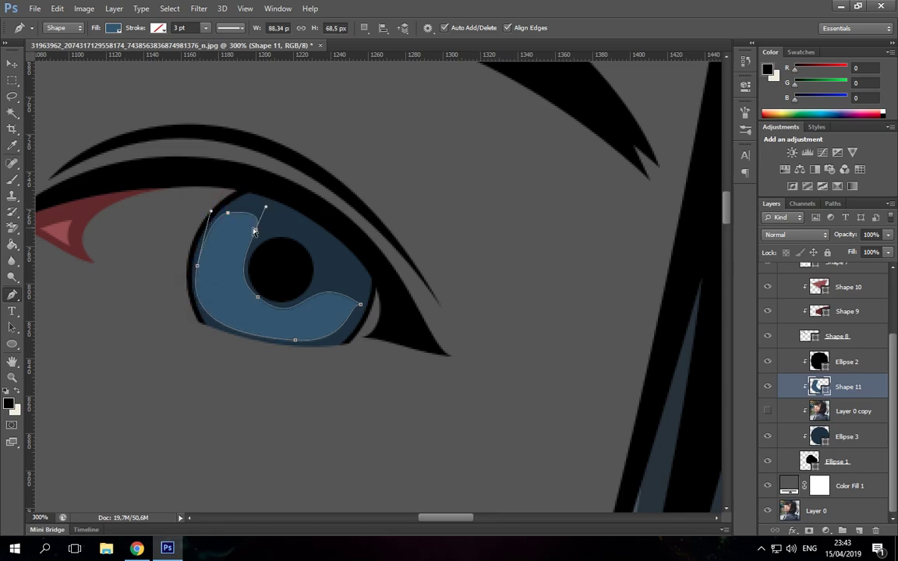
# - Add a layer above Shape 11 and compare the shading against the photo copy
pyautogui.click(853, 410)
pyautogui.hotkey('ctrl', '0')
pyautogui.scroll(4, 436, 345)
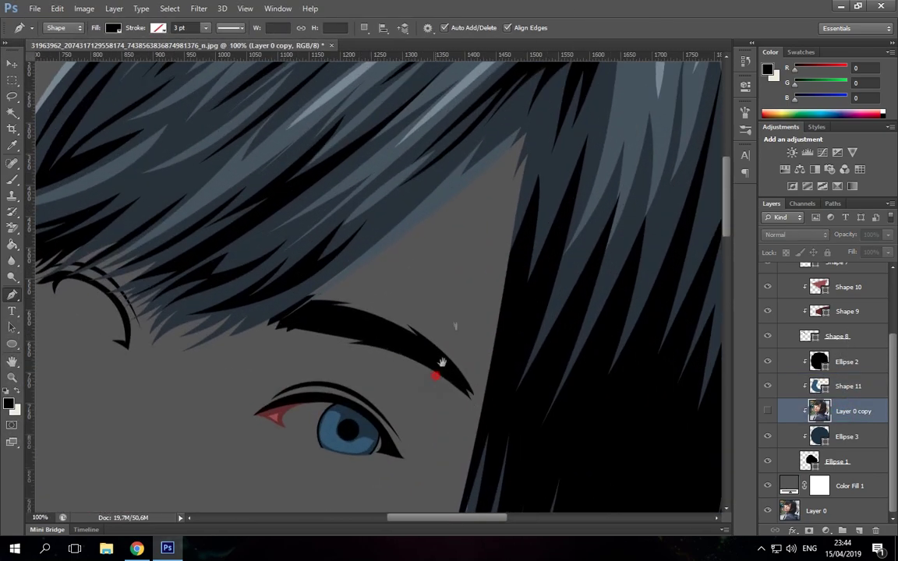
pyautogui.scroll(2, 441, 365)
pyautogui.moveTo(411, 431); pyautogui.dragTo(366, 252)
pyautogui.click(826, 386)
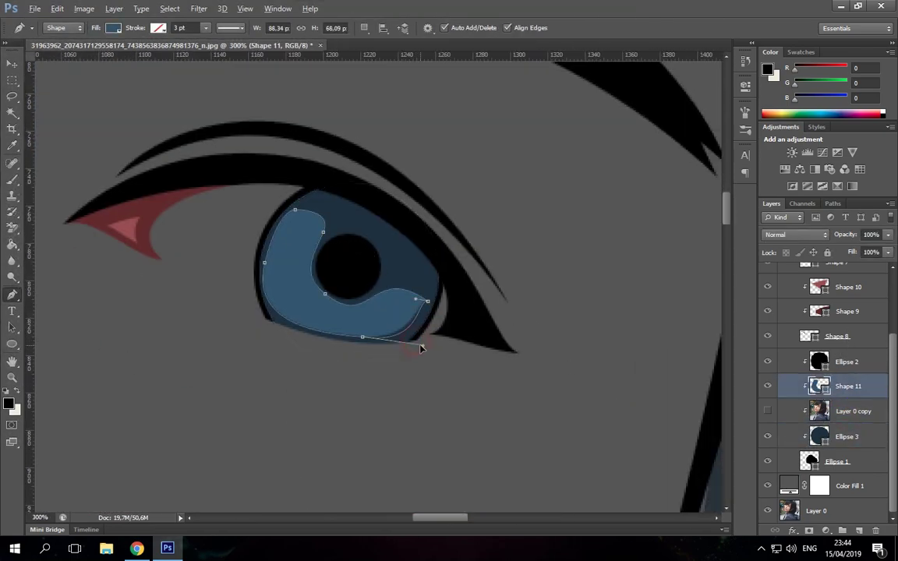
pyautogui.click(858, 530)
pyautogui.click(768, 411)
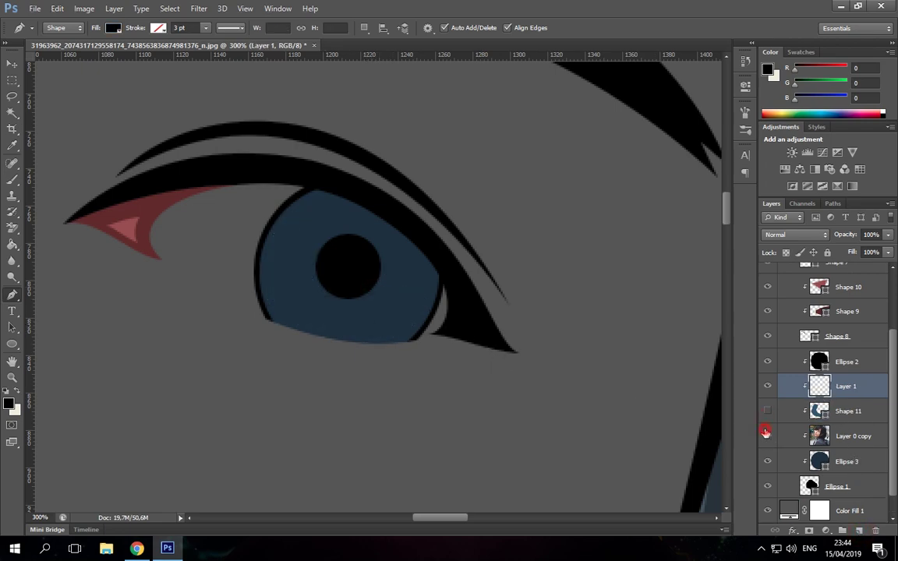
pyautogui.click(767, 436)
pyautogui.click(767, 411)
pyautogui.click(768, 435)
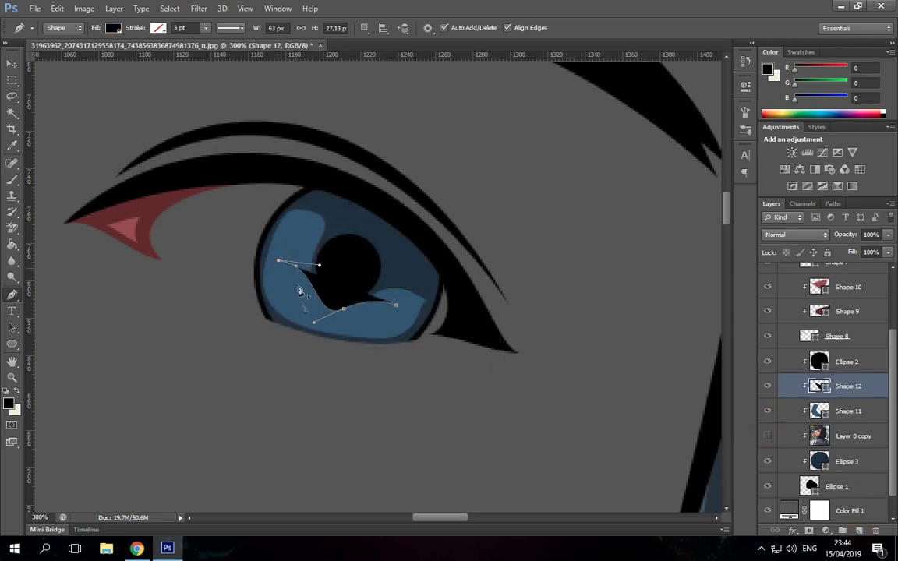
# - Trace the second, lighter blue shading crescent, Shape 12, around the pupil
pyautogui.moveTo(314, 318); pyautogui.dragTo(349, 330)
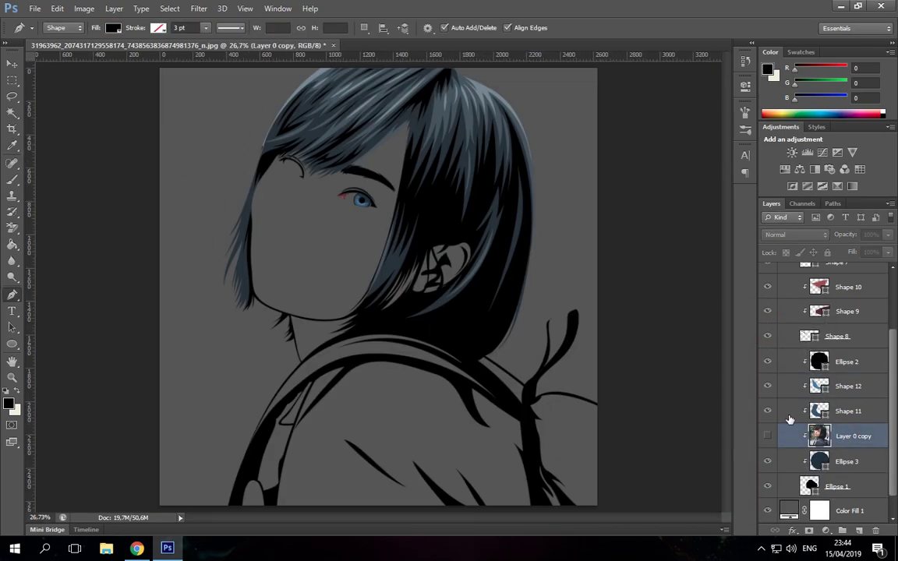
pyautogui.click(767, 485)
pyautogui.scroll(3, 358, 202)
pyautogui.scroll(2, 413, 335)
pyautogui.scroll(2, 413, 335)
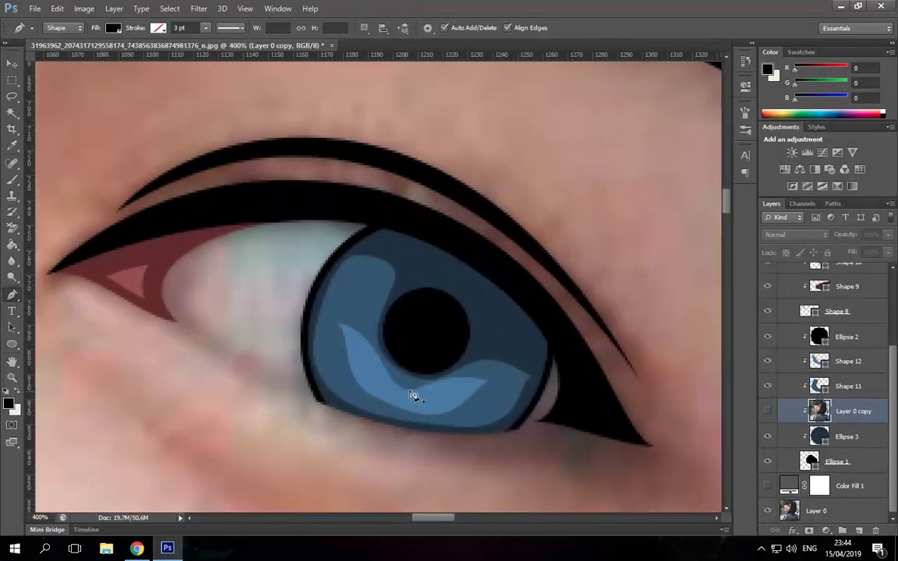
pyautogui.keyDown('ctrl'); pyautogui.click(493, 392); pyautogui.keyUp('ctrl')
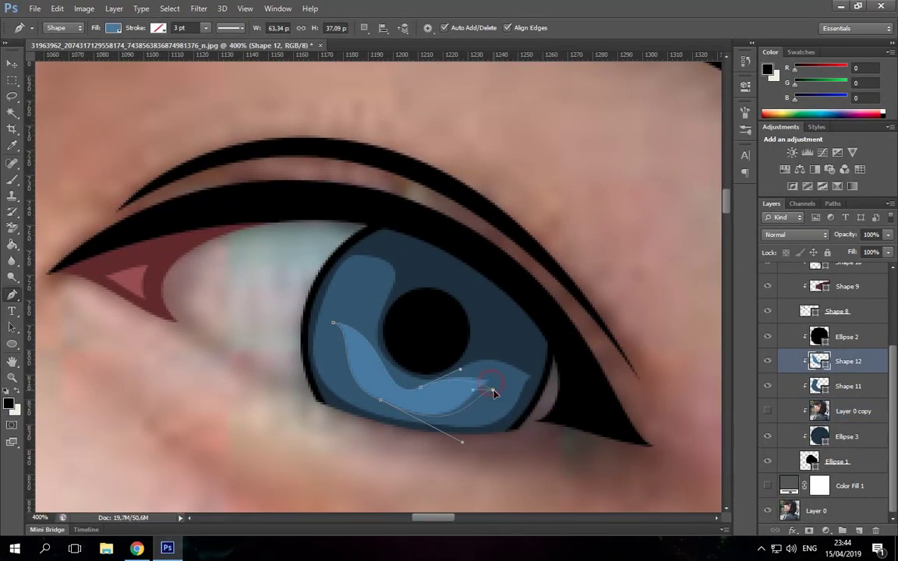
# - Draw a white highlight circle, Ellipse 4, up-left of the pupil
pyautogui.click(846, 336)
pyautogui.moveTo(374, 259); pyautogui.dragTo(420, 304)
pyautogui.press('v')
pyautogui.click(768, 486)
pyautogui.moveTo(552, 360); pyautogui.dragTo(535, 350)
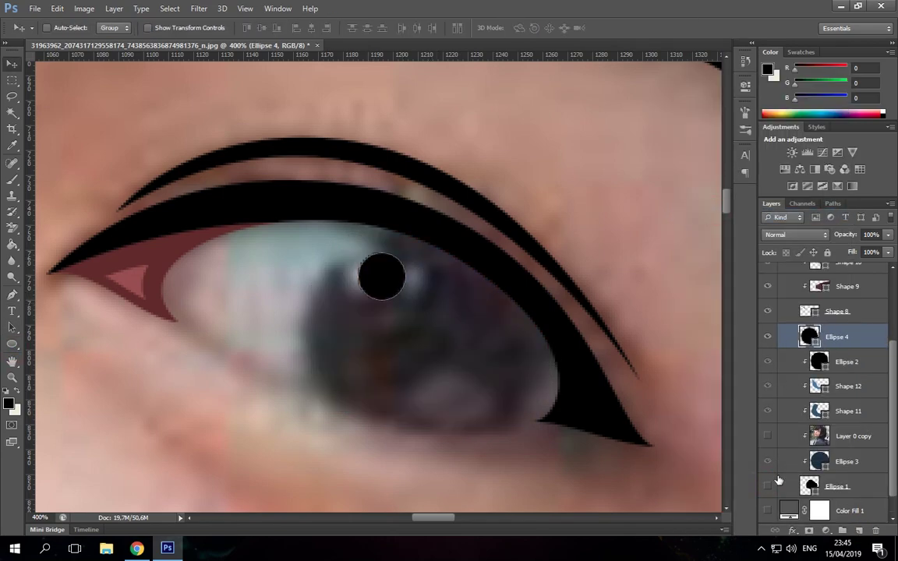
pyautogui.click(768, 486)
pyautogui.hotkey('ctrl', 't')
pyautogui.moveTo(414, 310); pyautogui.dragTo(415, 322)
pyautogui.click(625, 28)
pyautogui.doubleClick(808, 336)
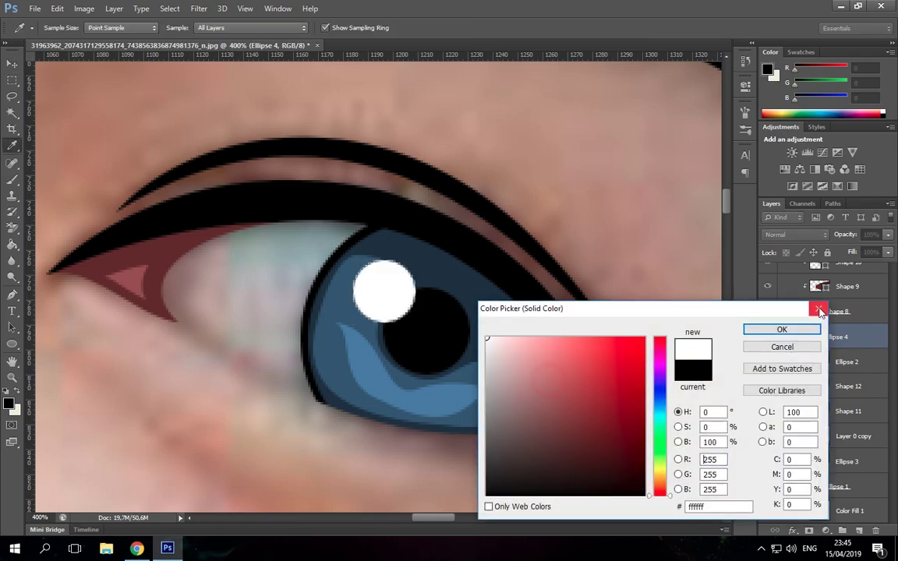
pyautogui.click(754, 326)
# - Add a thin slanted white streak, Ellipse 5, below the pupil
pyautogui.press('p')
pyautogui.moveTo(499, 395); pyautogui.dragTo(496, 386)
pyautogui.press('v')
pyautogui.hotkey('ctrl', 't')
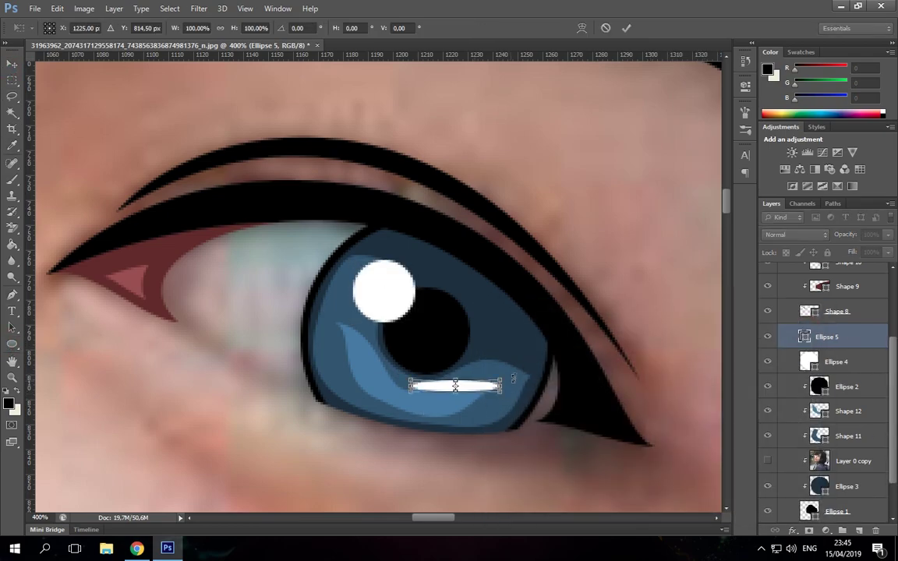
pyautogui.moveTo(412, 373); pyautogui.dragTo(421, 356)
pyautogui.press('Return')
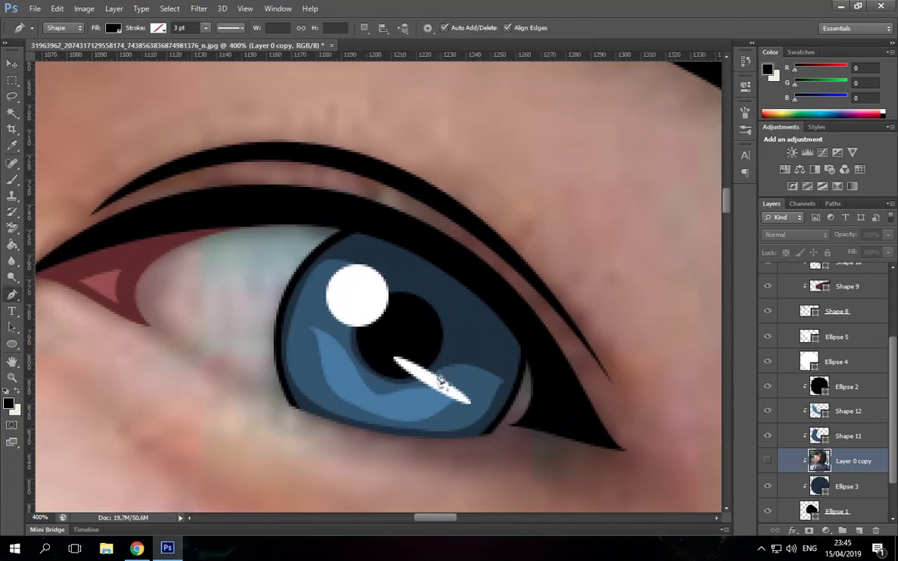
pyautogui.keyDown('ctrl'); pyautogui.click(440, 379); pyautogui.keyUp('ctrl')
pyautogui.hotkey('ctrl', 't')
pyautogui.moveTo(475, 370); pyautogui.dragTo(467, 346)
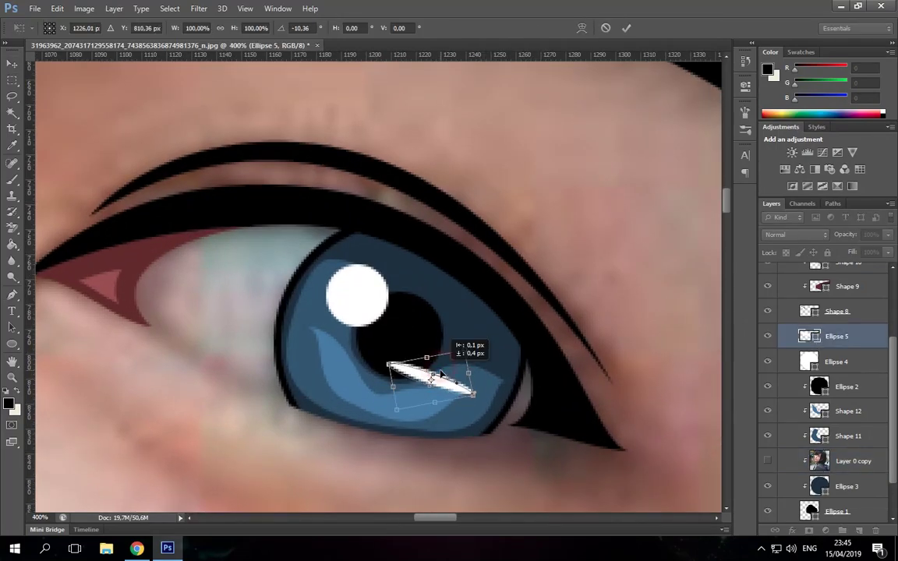
pyautogui.press('Return')
# - Shrink the round white highlight circle
pyautogui.keyDown('ctrl'); pyautogui.click(357, 295); pyautogui.keyUp('ctrl')
pyautogui.hotkey('ctrl', 't')
pyautogui.moveTo(388, 265); pyautogui.dragTo(376, 277)
pyautogui.press('Return')
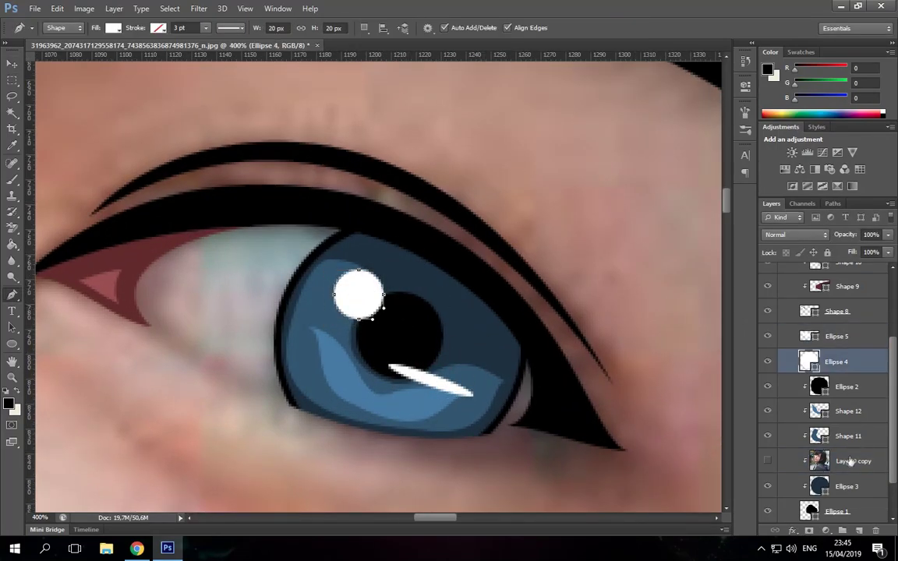
# - Reposition the round white highlight onto the pupil's upper-left edge
pyautogui.hotkey('ctrl', '0')
pyautogui.click(850, 461)
pyautogui.scroll(-2, 766, 488)
pyautogui.scroll(7, 354, 191)
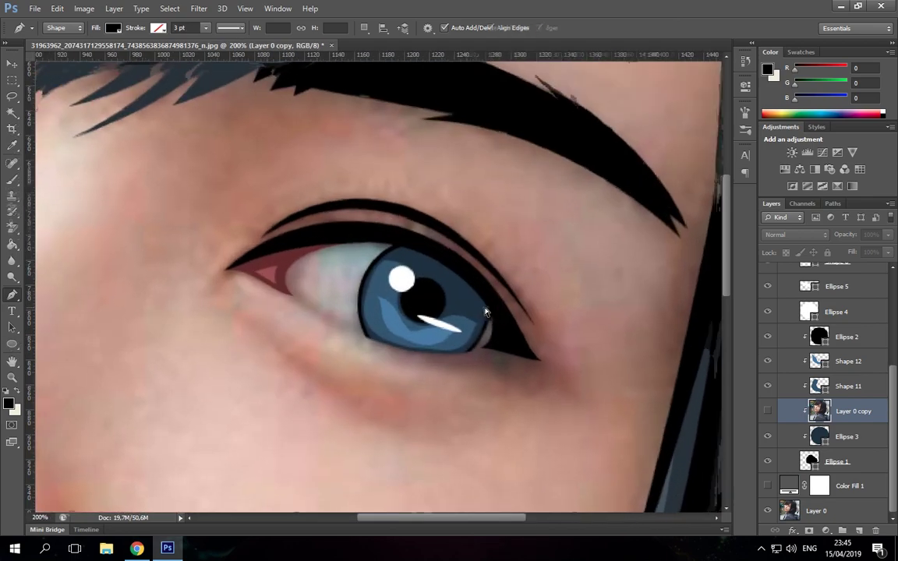
pyautogui.keyDown('ctrl'); pyautogui.click(410, 269); pyautogui.keyUp('ctrl')
pyautogui.press('v')
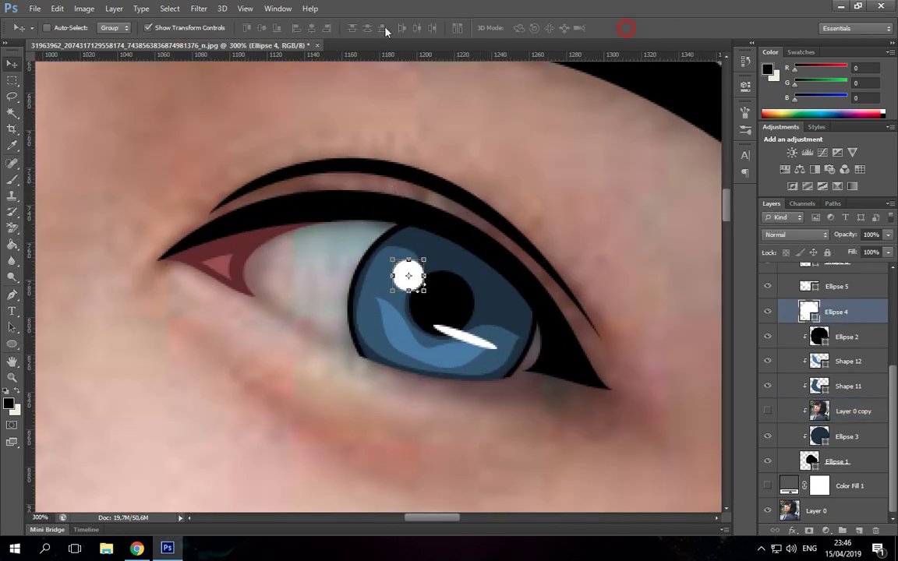
pyautogui.hotkey('ctrl', 't')
pyautogui.moveTo(416, 264); pyautogui.dragTo(418, 271)
# - Trace the eye-white shape along the lower eyelid on a new layer below Ellipse 1
pyautogui.click(627, 29)
pyautogui.click(849, 463)
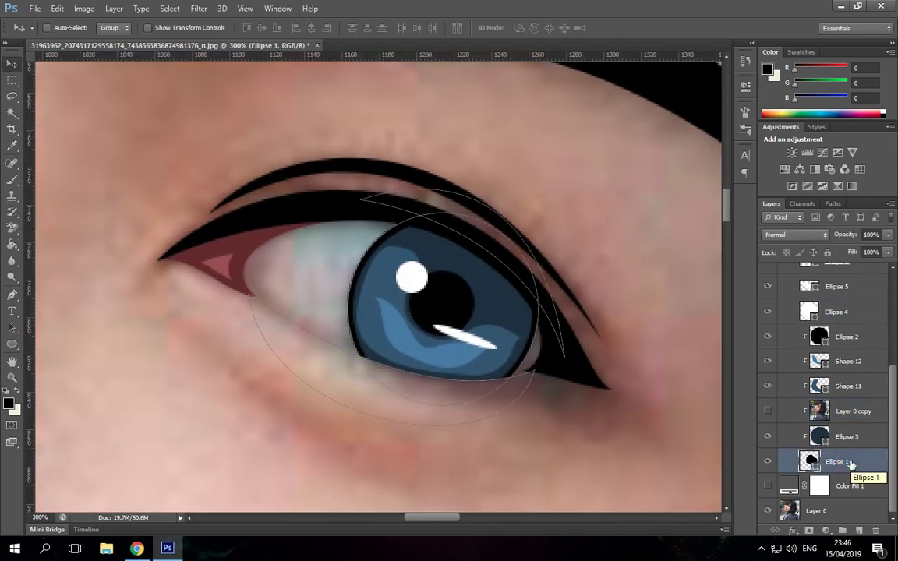
pyautogui.keyDown('ctrl'); pyautogui.click(857, 531); pyautogui.keyUp('ctrl')
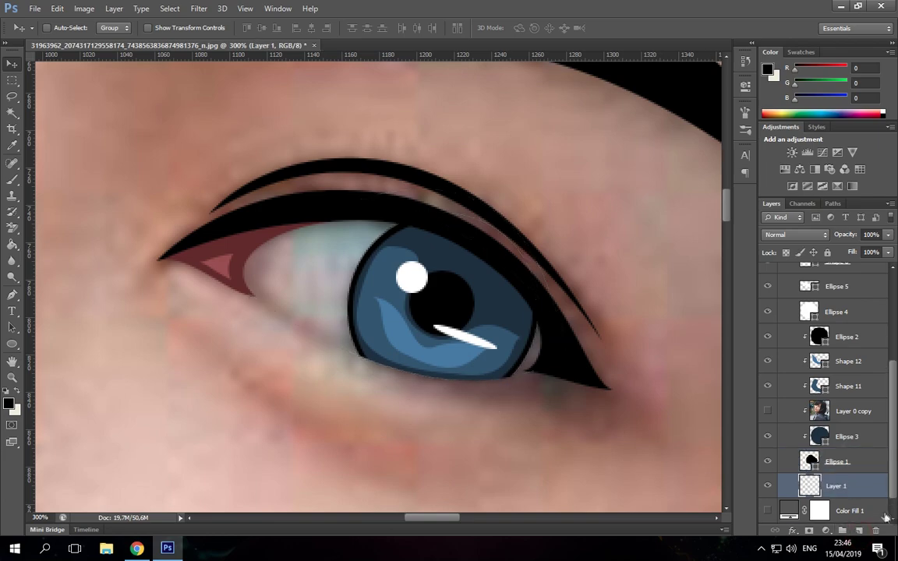
pyautogui.click(837, 462)
pyautogui.press('p')
pyautogui.moveTo(248, 294); pyautogui.dragTo(265, 425)
pyautogui.moveTo(533, 375); pyautogui.dragTo(505, 471)
pyautogui.click(461, 430)
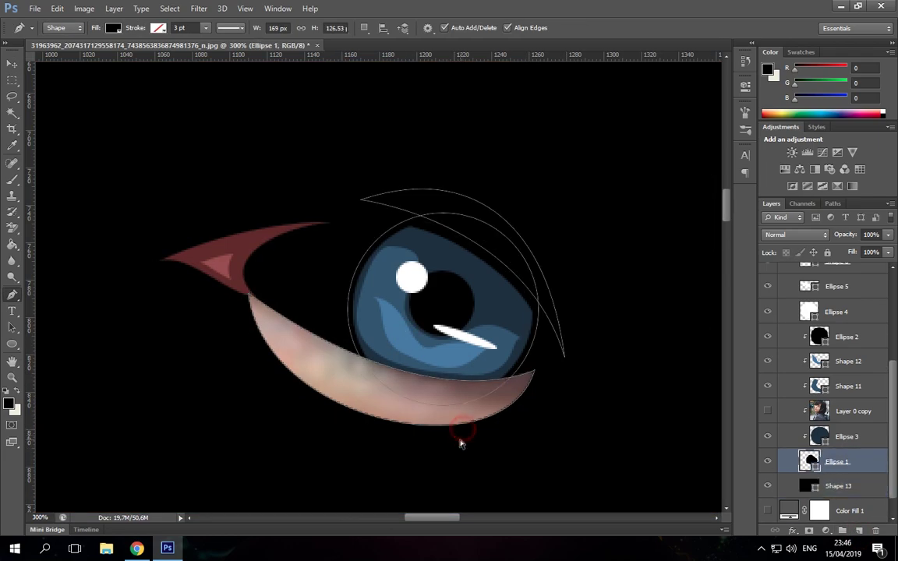
pyautogui.click(384, 425)
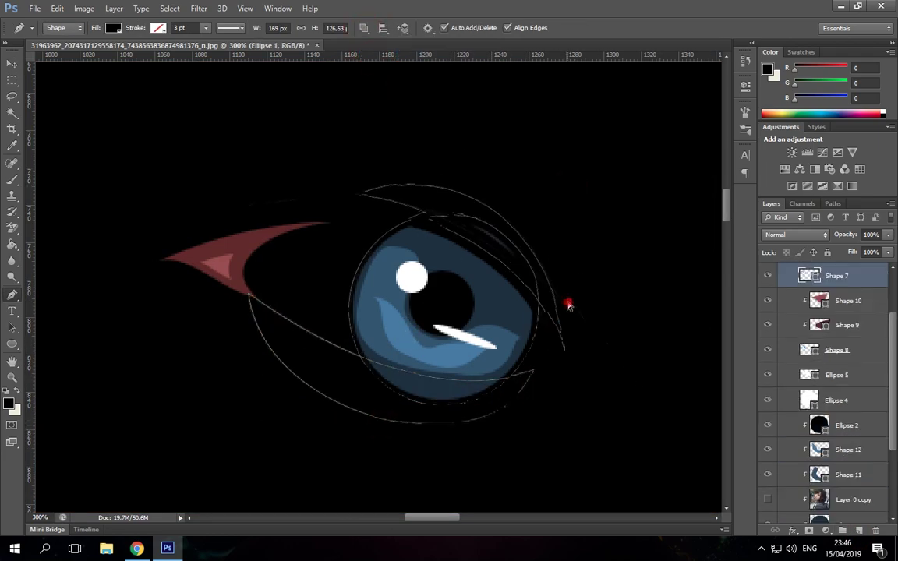
# - Bend the eye-white curve up around the iris and fill Shape 13 grey
pyautogui.click(838, 461)
pyautogui.click(378, 416)
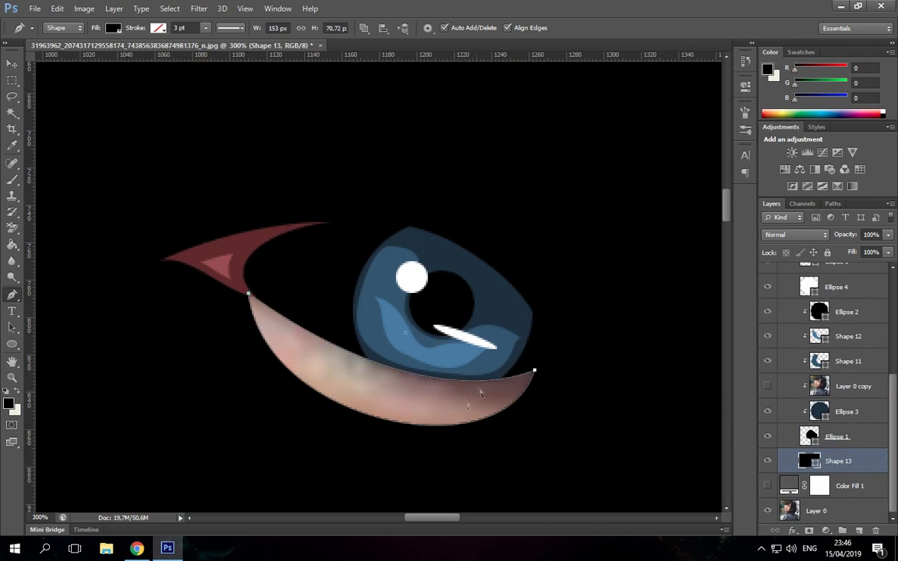
pyautogui.moveTo(505, 473); pyautogui.dragTo(604, 177)
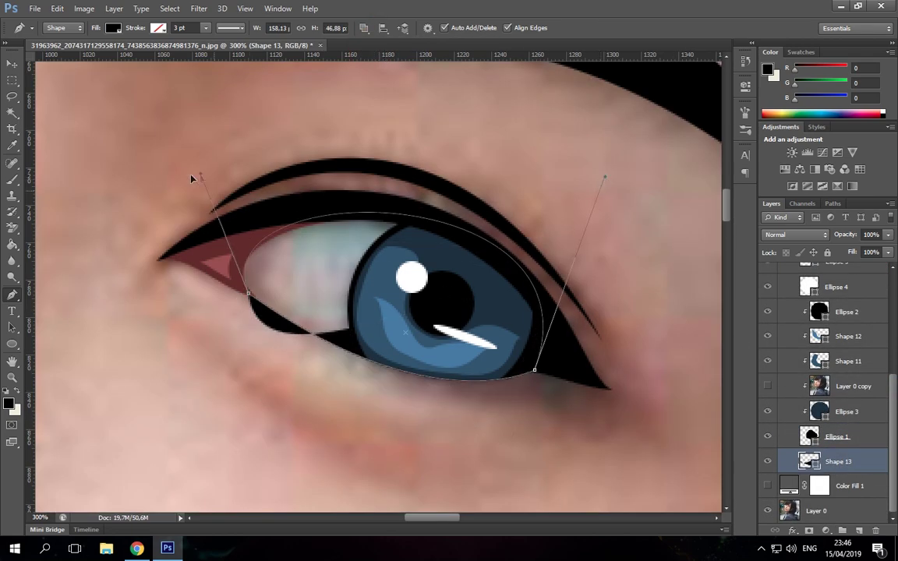
pyautogui.doubleClick(809, 461)
pyautogui.click(751, 327)
# - Add Shape 14 clipped inside the eye white, filled light grey #b0b0b0
pyautogui.hotkey('ctrl', 'shift', 'alt', 'n')
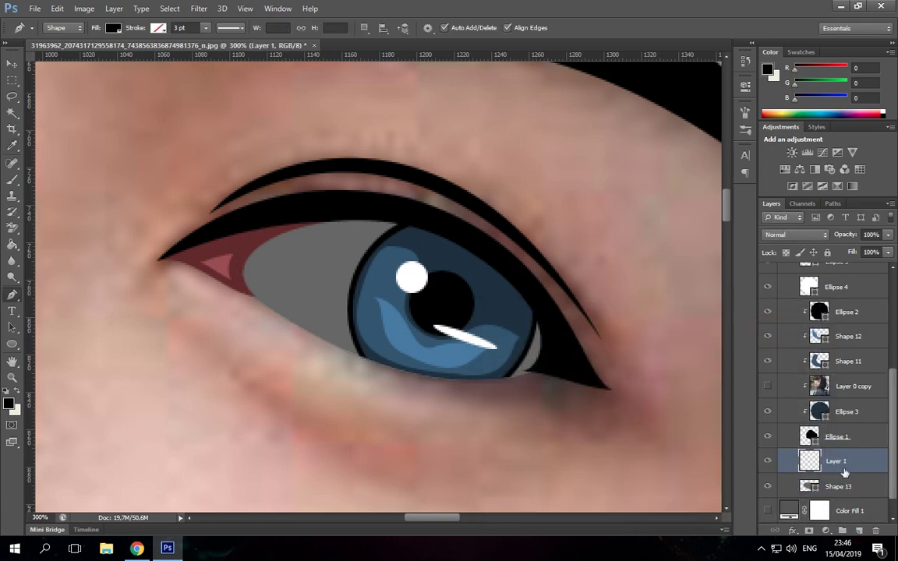
pyautogui.rightClick(844, 472)
pyautogui.click(686, 195)
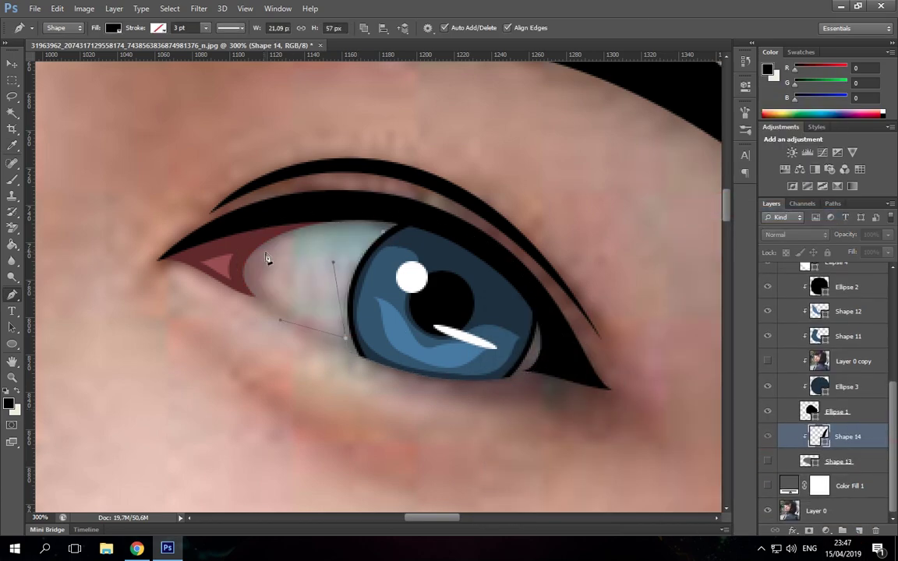
pyautogui.click(384, 233)
pyautogui.doubleClick(818, 436)
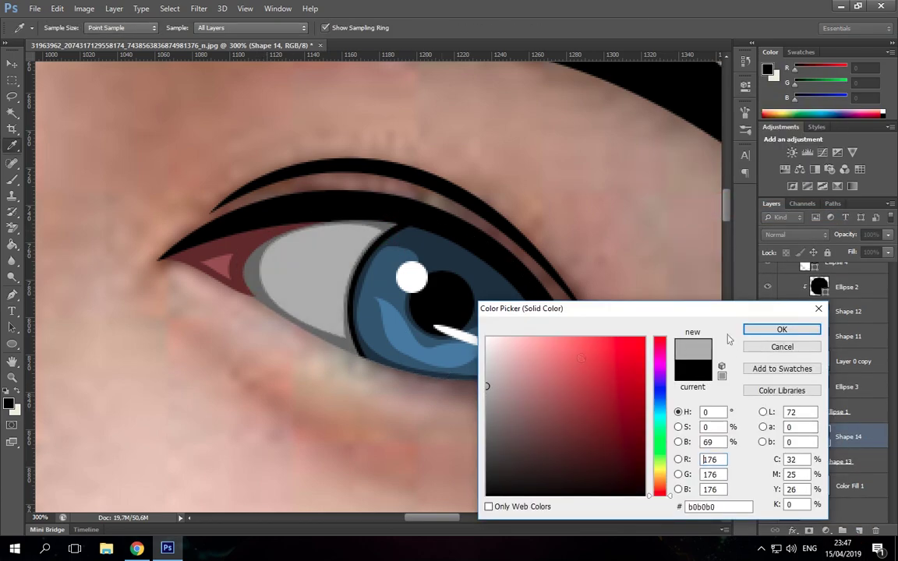
pyautogui.click(754, 326)
pyautogui.click(850, 485)
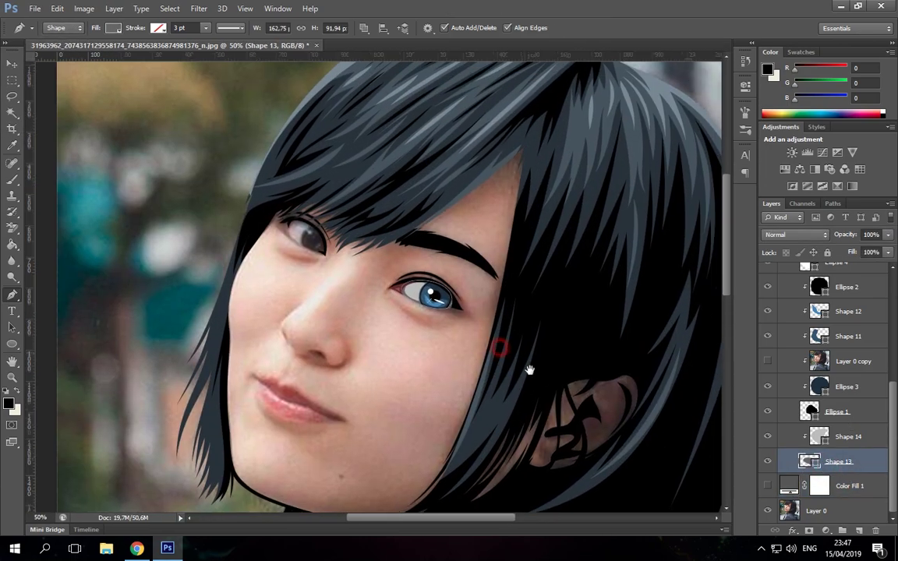
# - Move, shrink and stretch the black Ellipse 1 into the second eye's outline
pyautogui.click(847, 419)
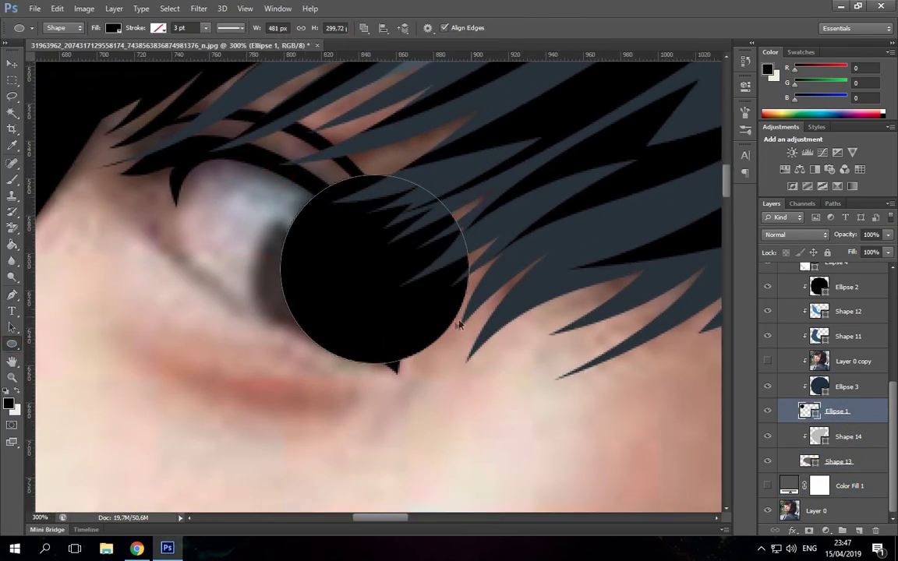
pyautogui.hotkey('ctrl', 't')
pyautogui.moveTo(374, 269); pyautogui.dragTo(342, 270)
pyautogui.moveTo(439, 361); pyautogui.dragTo(394, 359)
pyautogui.moveTo(327, 177); pyautogui.dragTo(325, 190)
pyautogui.press('Return')
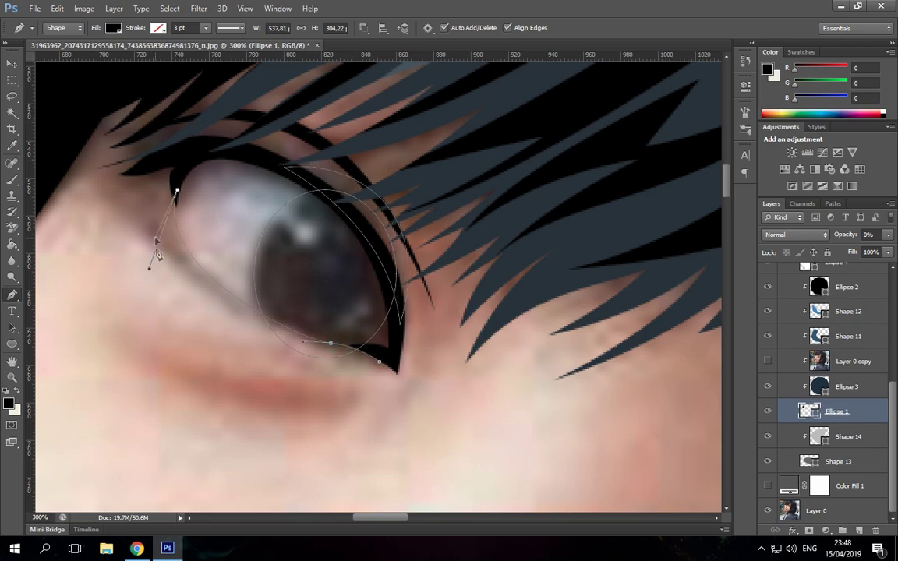
pyautogui.moveTo(834, 235); pyautogui.dragTo(873, 235)
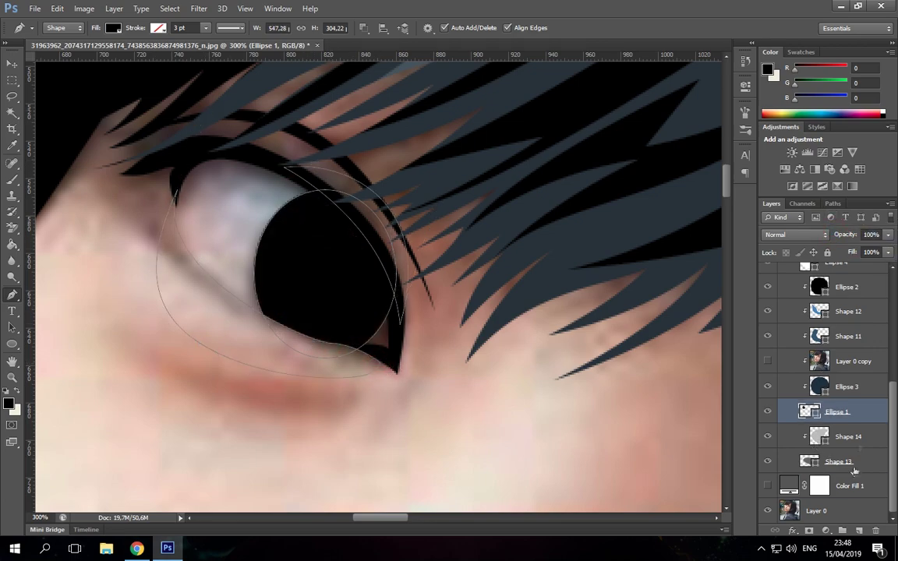
# - Draw a small black pupil ellipse on the second eye
pyautogui.click(849, 485)
pyautogui.hotkey('ctrl', '0')
pyautogui.hotkey('ctrl', '1')
pyautogui.hotkey('ctrl', '+')
pyautogui.hotkey('ctrl', '+')
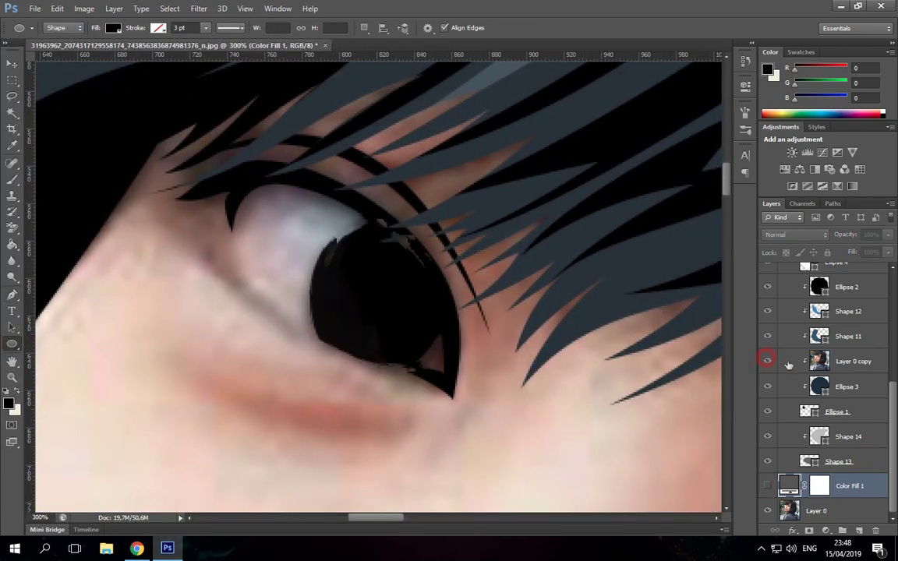
pyautogui.click(847, 287)
pyautogui.press('u')
pyautogui.moveTo(358, 267); pyautogui.dragTo(412, 308)
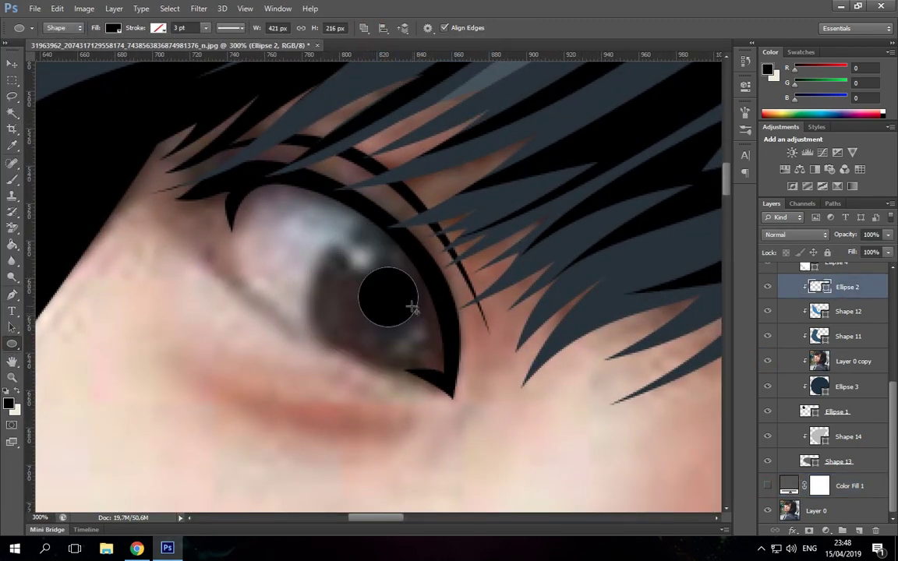
# - Duplicate the first eye's Shape 12, Shape 11 and Ellipse 3 onto the second eye, then undo the copies
pyautogui.click(848, 311)
pyautogui.keyDown('ctrl'); pyautogui.click(848, 336); pyautogui.keyUp('ctrl')
pyautogui.keyDown('ctrl'); pyautogui.click(846, 386); pyautogui.keyUp('ctrl')
pyautogui.hotkey('ctrl', 'j')
pyautogui.hotkey('ctrl', '1')
pyautogui.moveTo(624, 419); pyautogui.dragTo(394, 321)
pyautogui.hotkey('ctrl', '+')
pyautogui.hotkey('ctrl', '+')
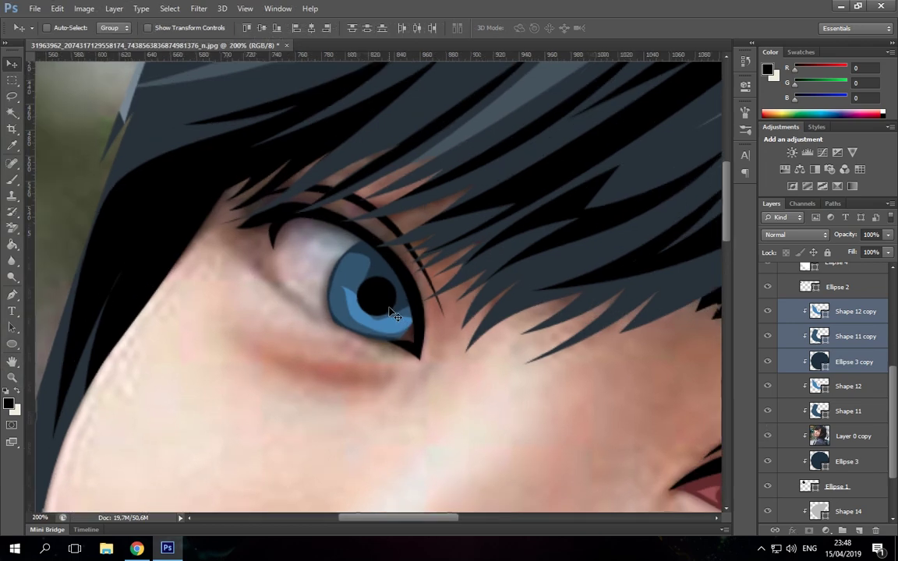
pyautogui.click(148, 27)
pyautogui.hotkey('ctrl', 'alt', 'z')
pyautogui.hotkey('ctrl', 'alt', 'z')
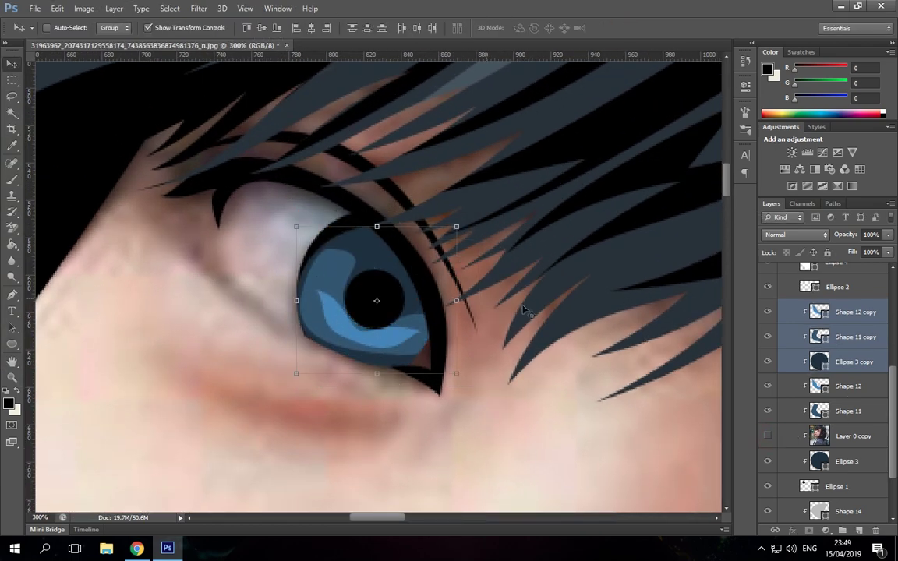
pyautogui.hotkey('ctrl', 'alt', 'z')
pyautogui.hotkey('ctrl', 'shift', 'z')
# - Copy the Ellipse 3 iris over the second pupil and scale it up around it
pyautogui.click(846, 386)
pyautogui.press('u')
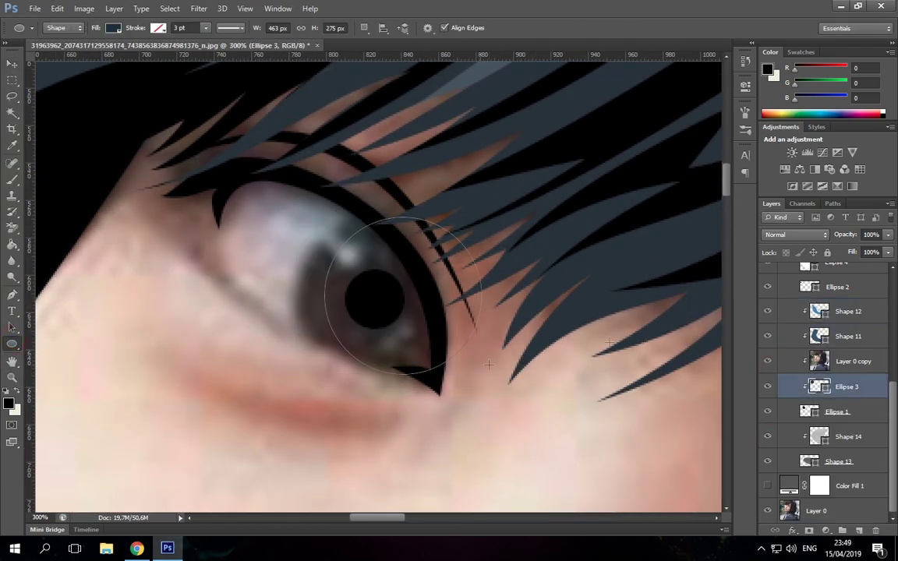
pyautogui.press('v')
pyautogui.click(14, 348)
pyautogui.moveTo(375, 301)
pyautogui.mouseDown()
pyautogui.moveTo(431, 360)
pyautogui.moveTo(453, 366)
pyautogui.moveTo(439, 360)
pyautogui.mouseUp()
pyautogui.press('v')
pyautogui.hotkey('ctrl', 't')
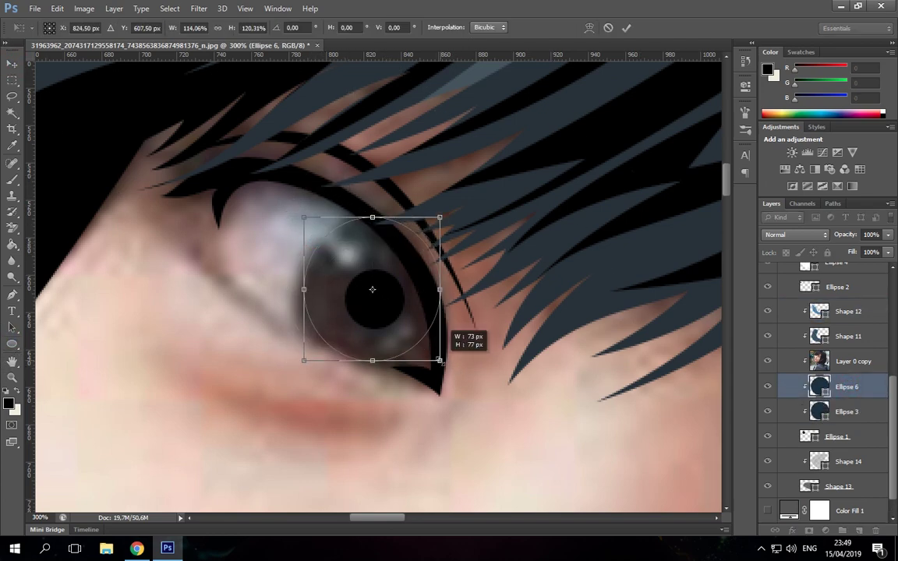
pyautogui.press('Return')
# - Hide and reorder Layer 0 copy, then skew, rotate and narrow the iris to the eye's tilt
pyautogui.click(768, 361)
pyautogui.moveTo(848, 361); pyautogui.dragTo(848, 421)
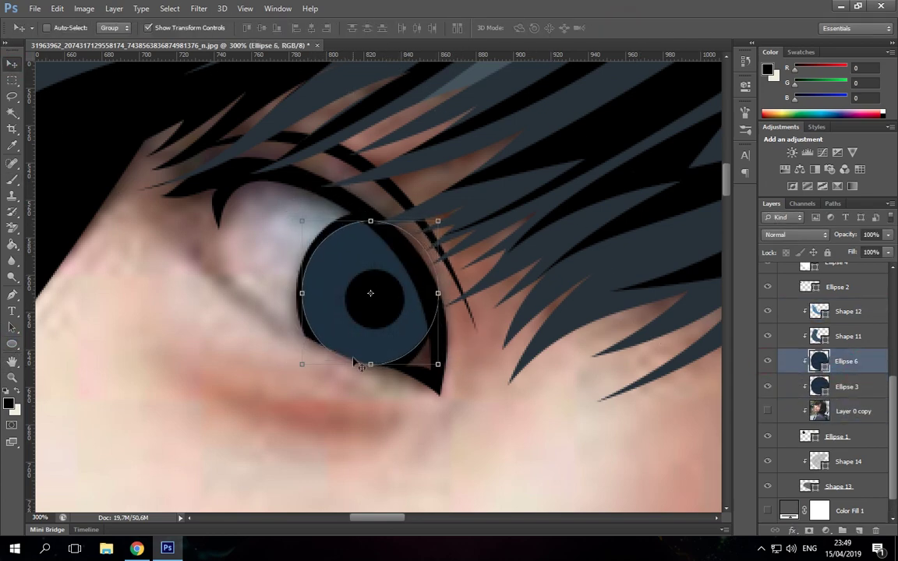
pyautogui.moveTo(303, 360); pyautogui.dragTo(299, 374)
pyautogui.moveTo(304, 218); pyautogui.dragTo(305, 215)
pyautogui.moveTo(445, 307); pyautogui.dragTo(437, 306)
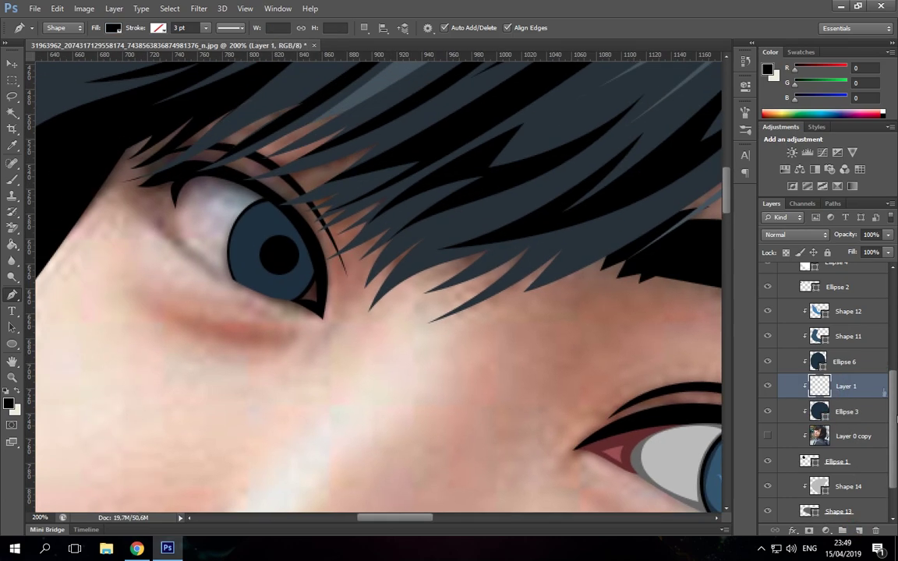
# - Extend the second eye's white shape upward, comparing it against the photo
pyautogui.click(766, 386)
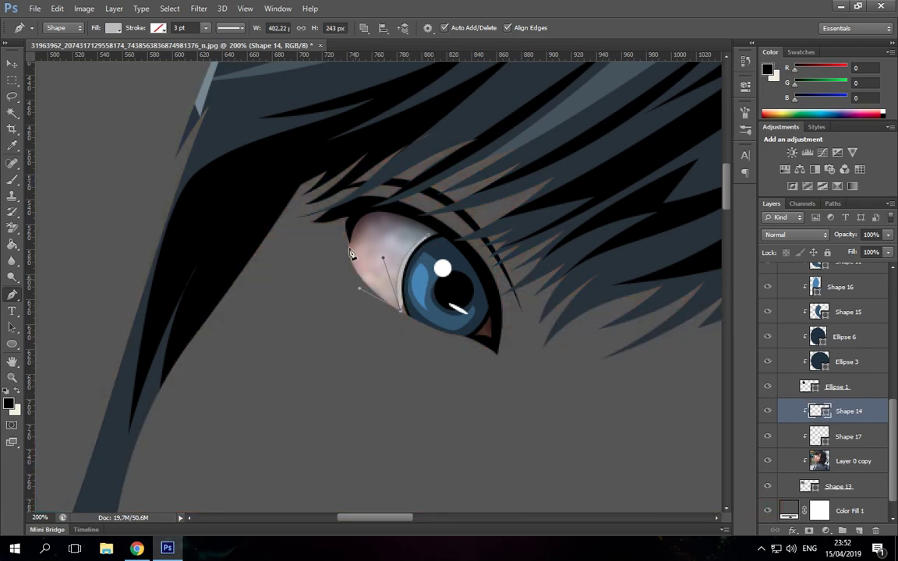
pyautogui.moveTo(364, 224); pyautogui.dragTo(388, 203)
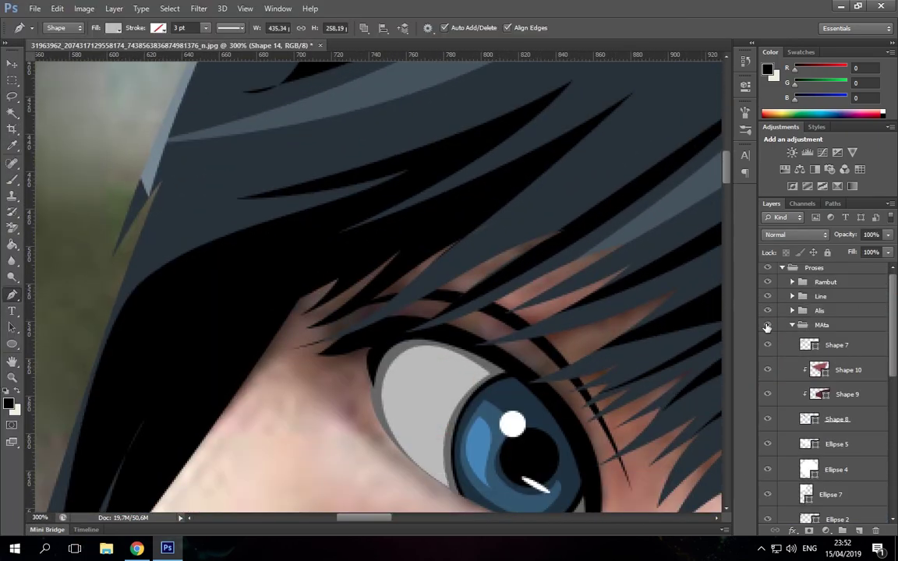
pyautogui.click(767, 326)
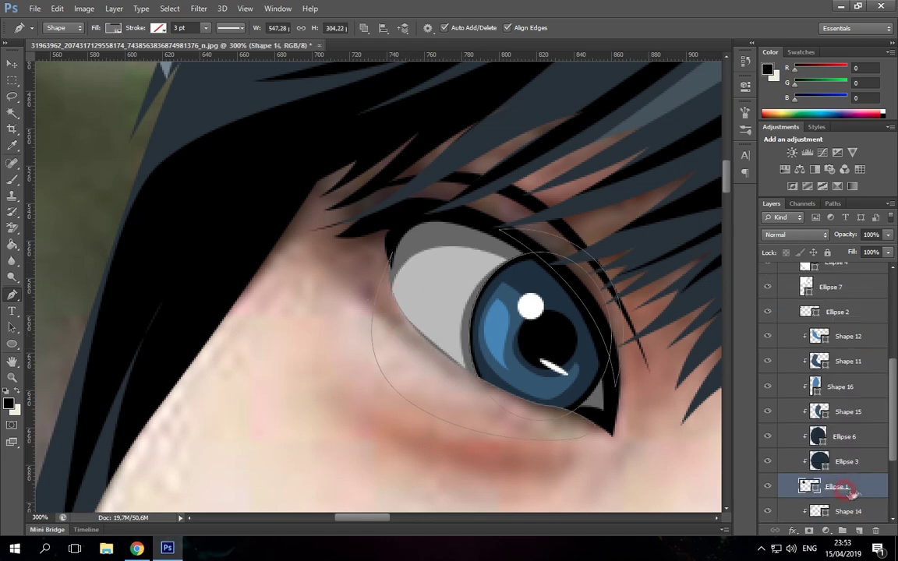
# - Zoom to fit, collapse the MAta eye group and rename the new group
pyautogui.hotkey('ctrl', '0')
pyautogui.scroll(3, 843, 483)
pyautogui.scroll(3, 811, 390)
pyautogui.click(791, 307)
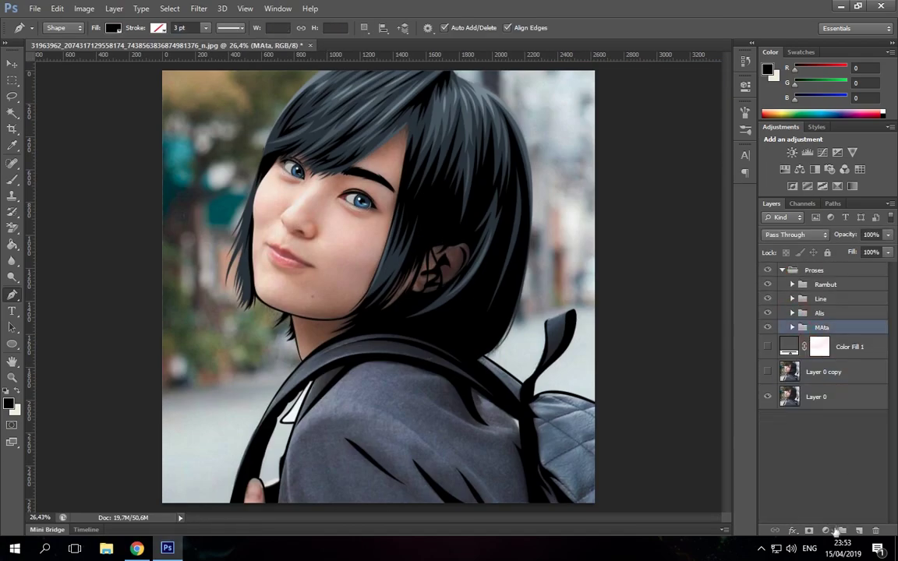
pyautogui.doubleClick(826, 343)
# - On a new layer in Hidung, trace curved nostril and nose-side strokes
pyautogui.hotkey('ctrl', 'shift', 'alt', 'n')
pyautogui.scroll(5, 346, 317)
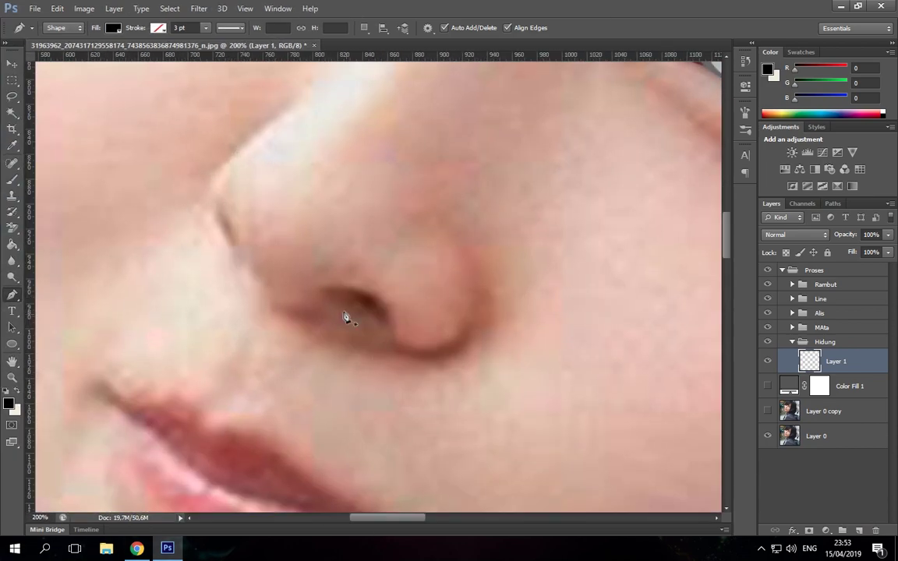
pyautogui.moveTo(470, 316); pyautogui.dragTo(476, 343)
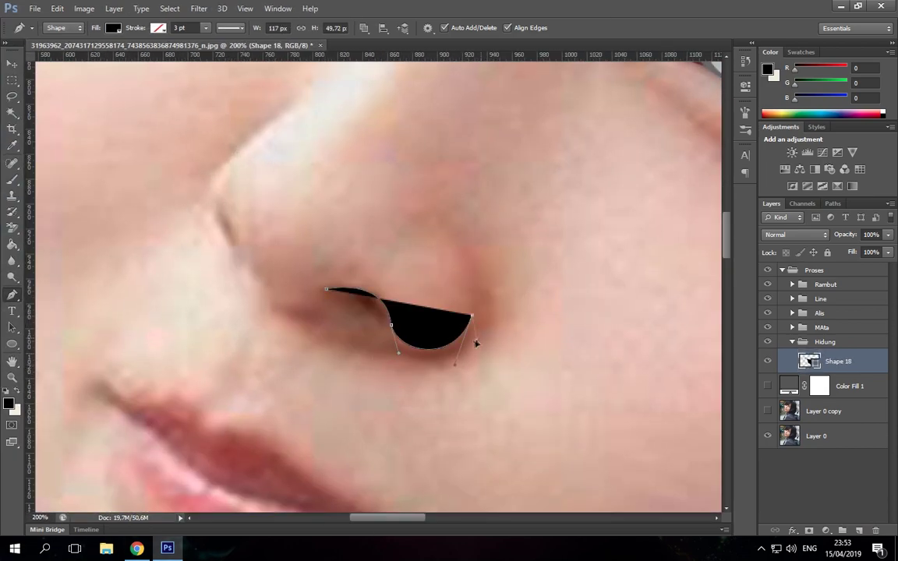
pyautogui.moveTo(344, 321); pyautogui.dragTo(491, 379)
pyautogui.press('0')
pyautogui.press('0')
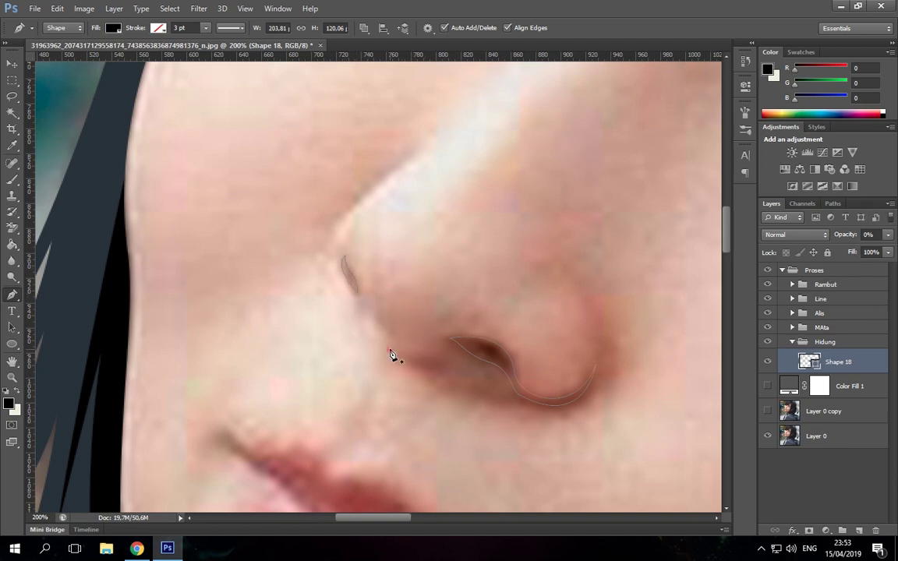
pyautogui.press('0')
# - Check the nose lines against the grey backdrop, then hide the backdrop again
pyautogui.click(824, 341)
pyautogui.click(767, 386)
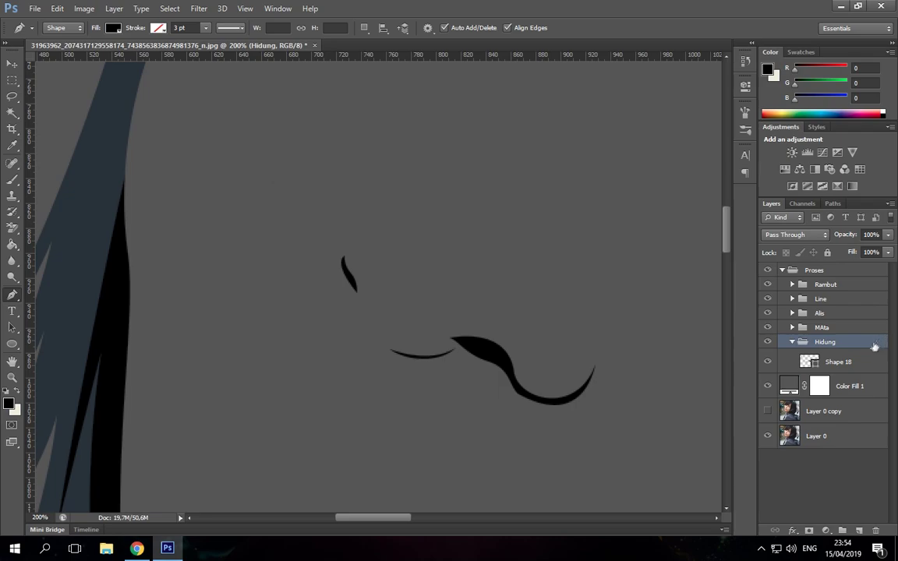
pyautogui.hotkey('ctrl', '0')
pyautogui.hotkey('ctrl', '+')
pyautogui.hotkey('ctrl', '+')
pyautogui.click(767, 386)
pyautogui.hotkey('ctrl', '1')
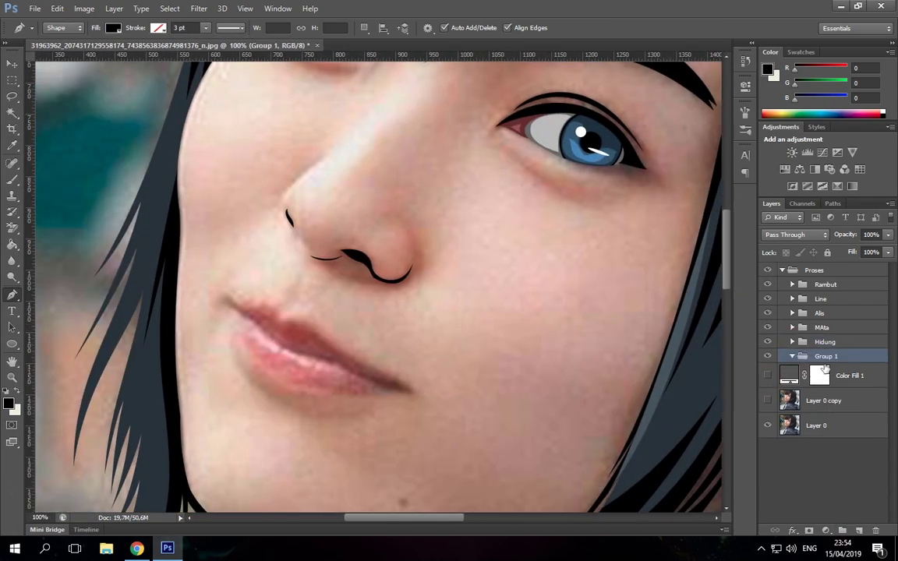
# - Name the group Mulut and trace the black lip line on a new layer
pyautogui.press('Return')
pyautogui.hotkey('ctrl', 'shift', 'alt', 'n')
pyautogui.hotkey('ctrl', '+')
pyautogui.hotkey('ctrl', '+')
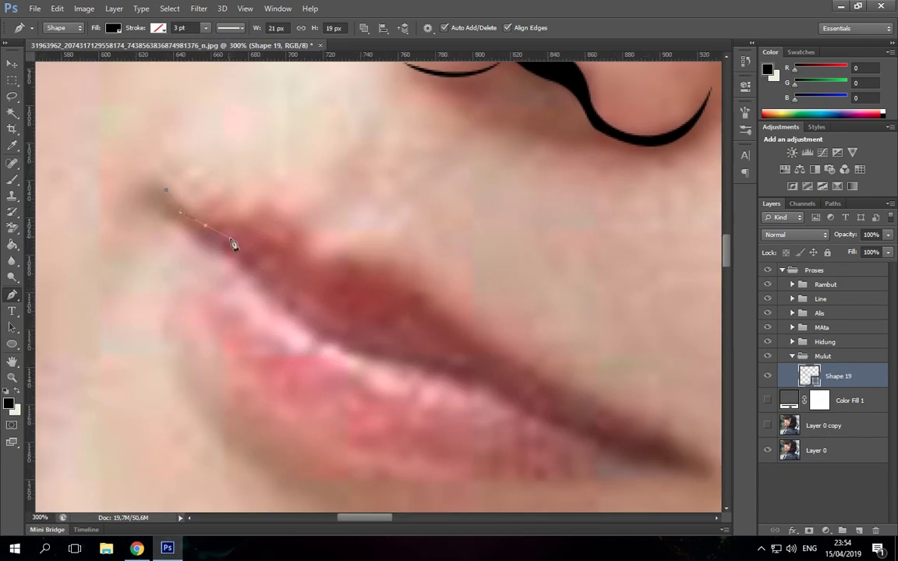
pyautogui.click(383, 347)
pyautogui.moveTo(487, 385)
pyautogui.mouseDown()
pyautogui.moveTo(340, 277)
pyautogui.moveTo(425, 314)
pyautogui.mouseUp()
pyautogui.moveTo(484, 324); pyautogui.dragTo(529, 334)
pyautogui.click(561, 358)
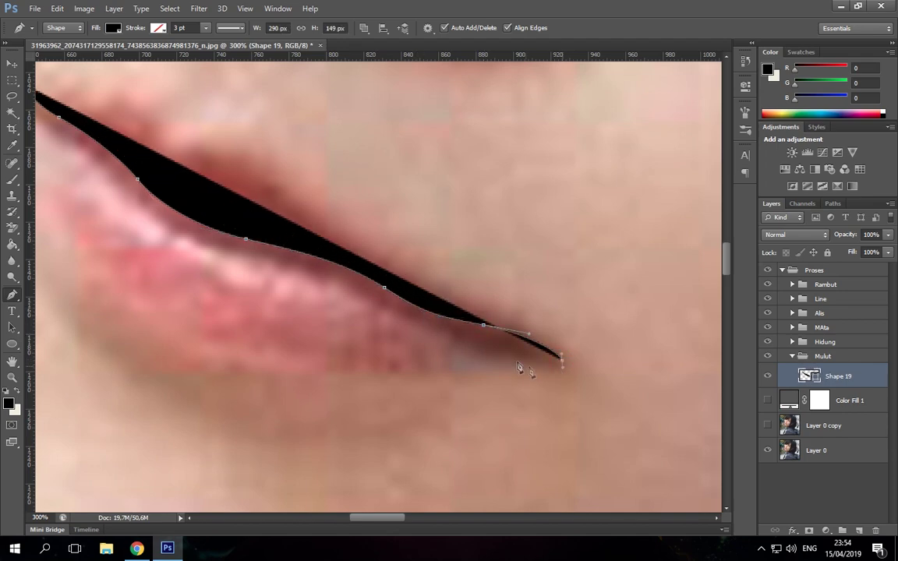
pyautogui.click(527, 363)
pyautogui.press('0')
pyautogui.press('0')
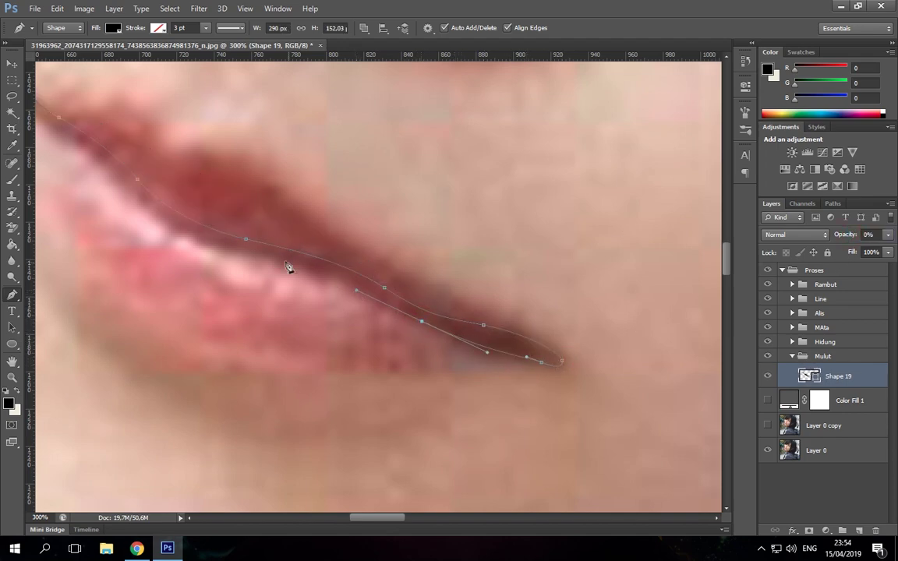
# - Change the background Color Fill to light grey
pyautogui.moveTo(189, 247); pyautogui.dragTo(313, 313)
pyautogui.moveTo(234, 240); pyautogui.dragTo(273, 290)
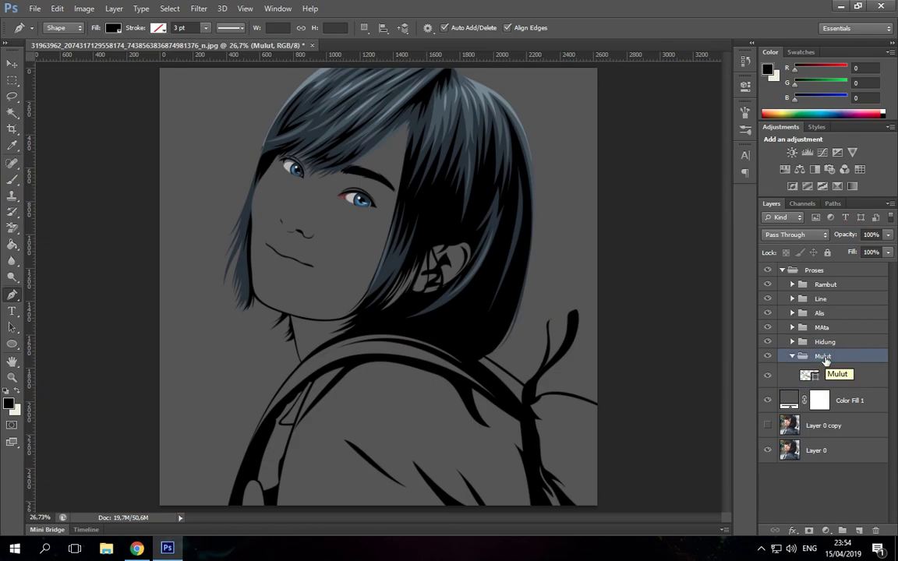
pyautogui.doubleClick(789, 399)
pyautogui.moveTo(487, 442); pyautogui.dragTo(487, 381)
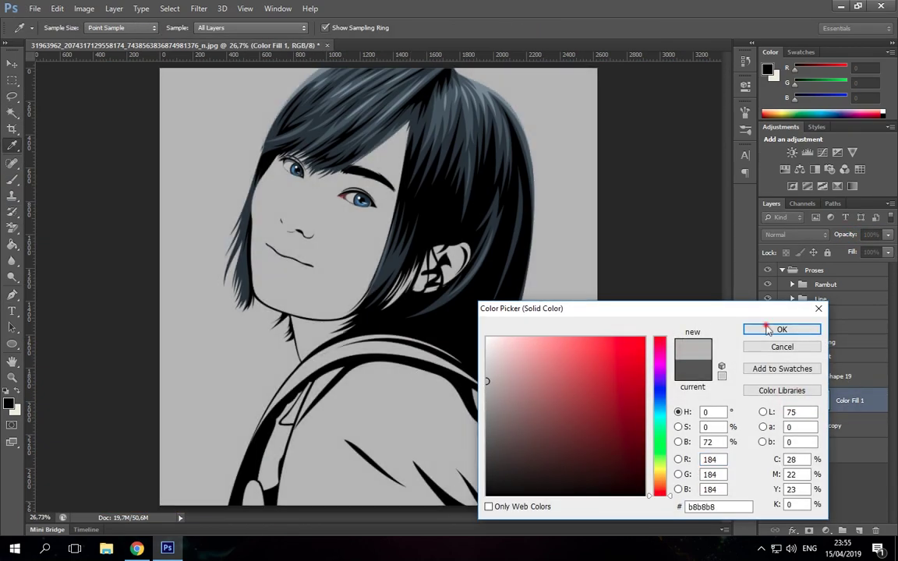
pyautogui.click(779, 330)
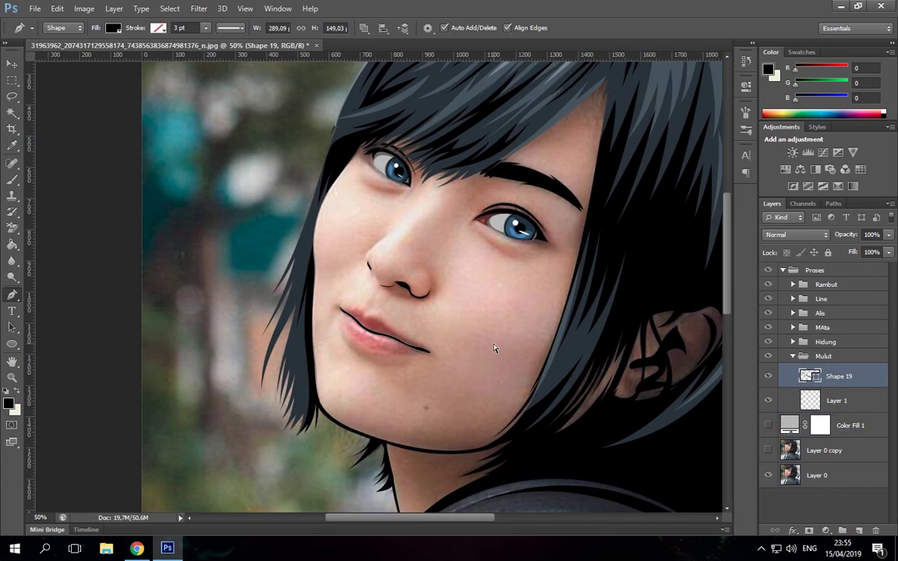
# - Outline the lips shape around the upper and lower lip
pyautogui.scroll(2, 416, 343)
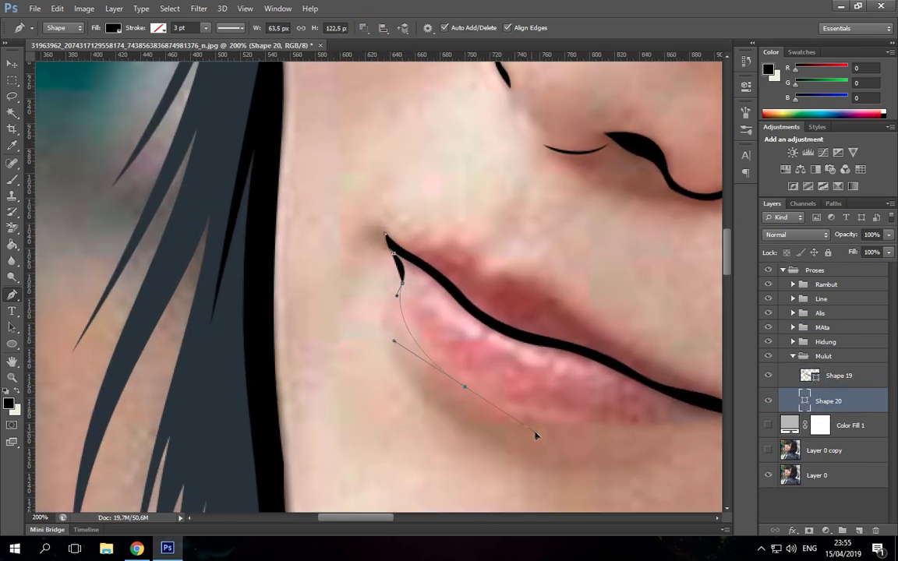
pyautogui.moveTo(535, 435); pyautogui.dragTo(542, 431)
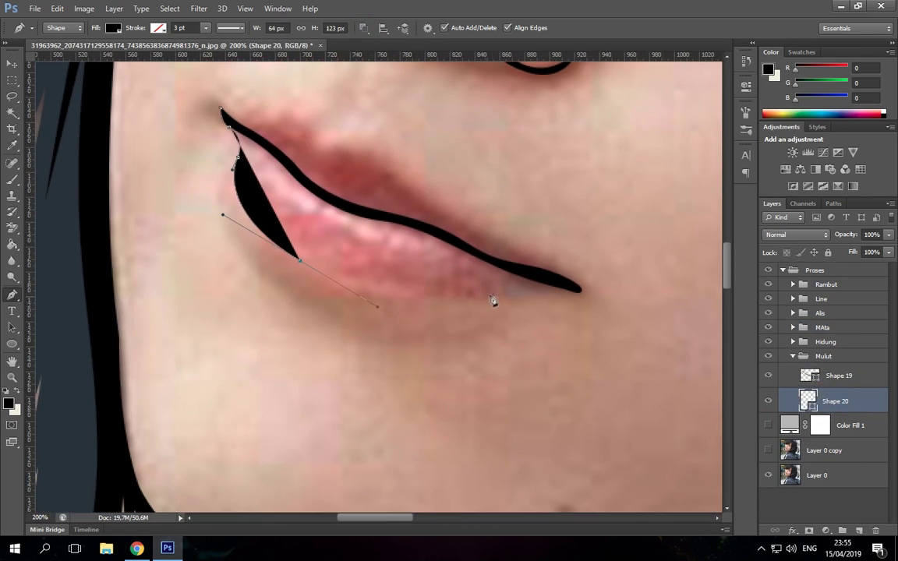
pyautogui.moveTo(569, 279); pyautogui.dragTo(381, 148)
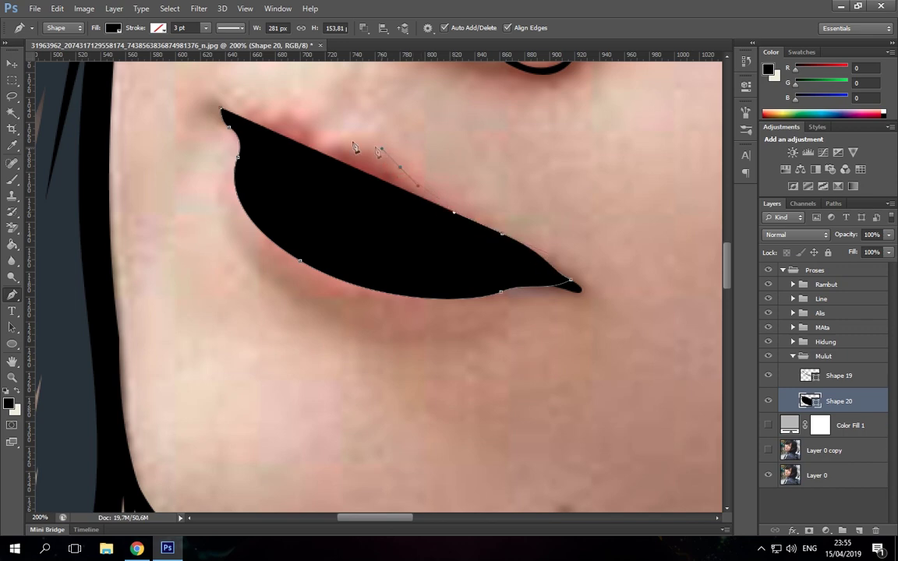
pyautogui.moveTo(305, 198); pyautogui.dragTo(266, 207)
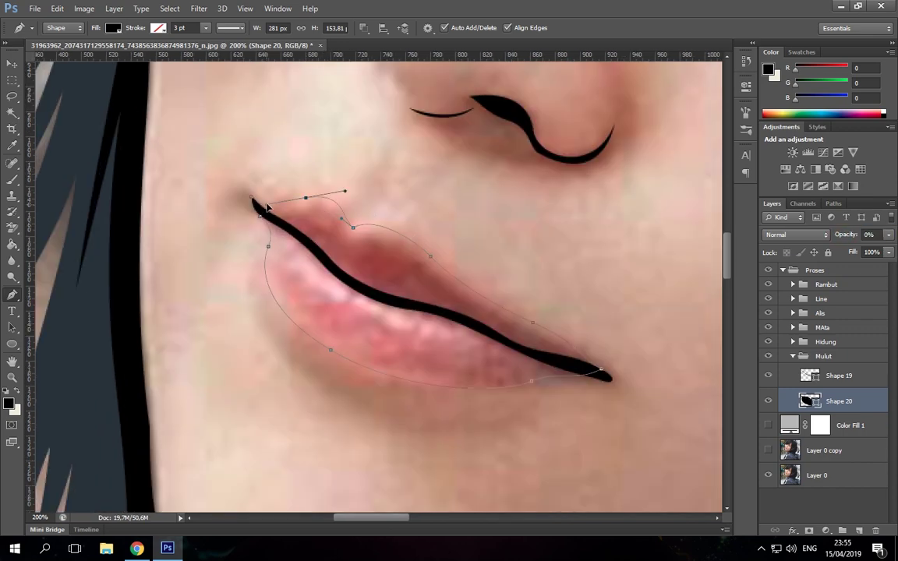
pyautogui.press('0')
# - Fill the lip shape pink and show the grey background fill again
pyautogui.doubleClick(810, 400)
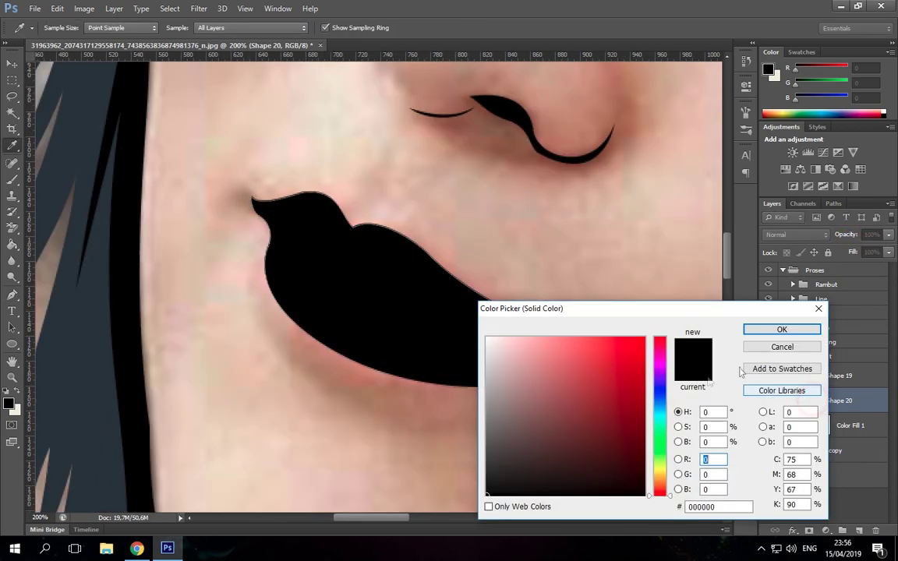
pyautogui.click(541, 376)
pyautogui.click(782, 329)
pyautogui.click(767, 450)
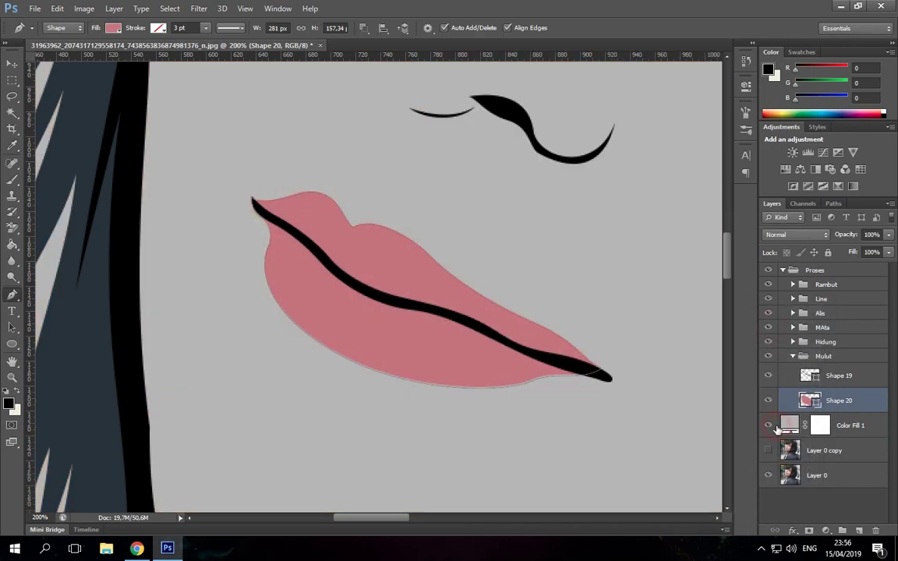
pyautogui.hotkey('ctrl', '-')
pyautogui.hotkey('ctrl', '-')
pyautogui.hotkey('ctrl', '-')
pyautogui.click(826, 342)
pyautogui.hotkey('ctrl', '-')
pyautogui.hotkey('ctrl', '-')
pyautogui.rightClick(826, 400)
# - Trace a shading shape across the upper lip down under the lower lip
pyautogui.click(711, 212)
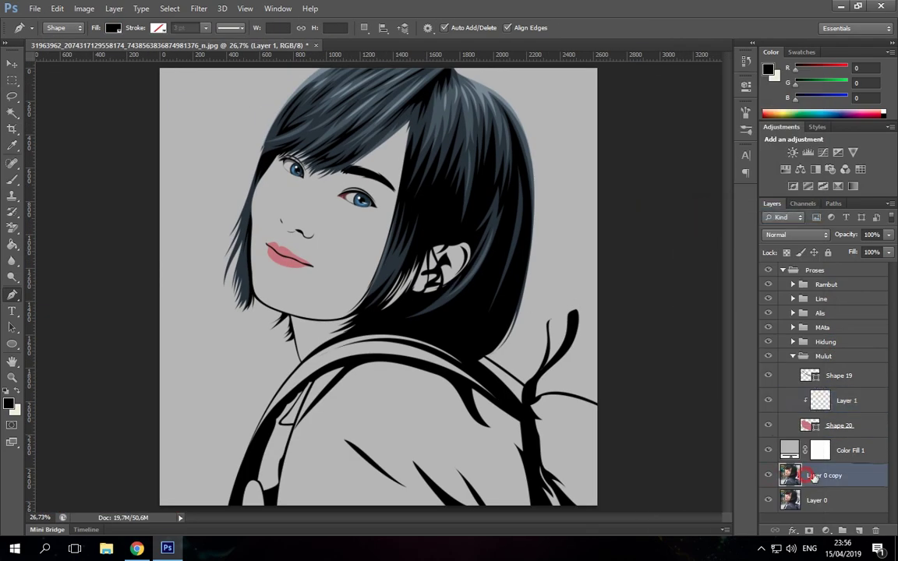
pyautogui.hotkey('ctrl', '+')
pyautogui.scroll(4, 358, 283)
pyautogui.click(211, 293)
pyautogui.click(224, 309)
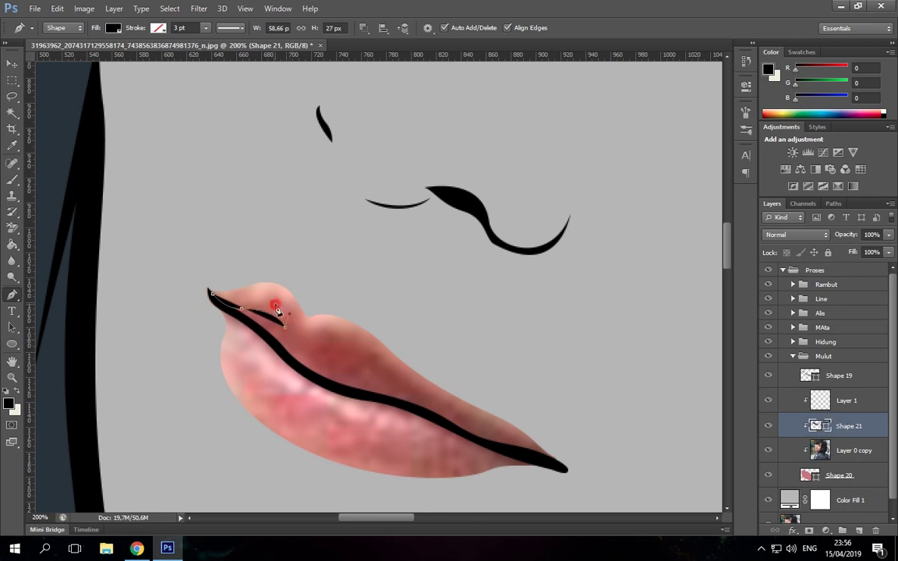
pyautogui.scroll(-3, 333, 330)
pyautogui.moveTo(390, 291); pyautogui.dragTo(417, 318)
pyautogui.moveTo(492, 343); pyautogui.dragTo(525, 350)
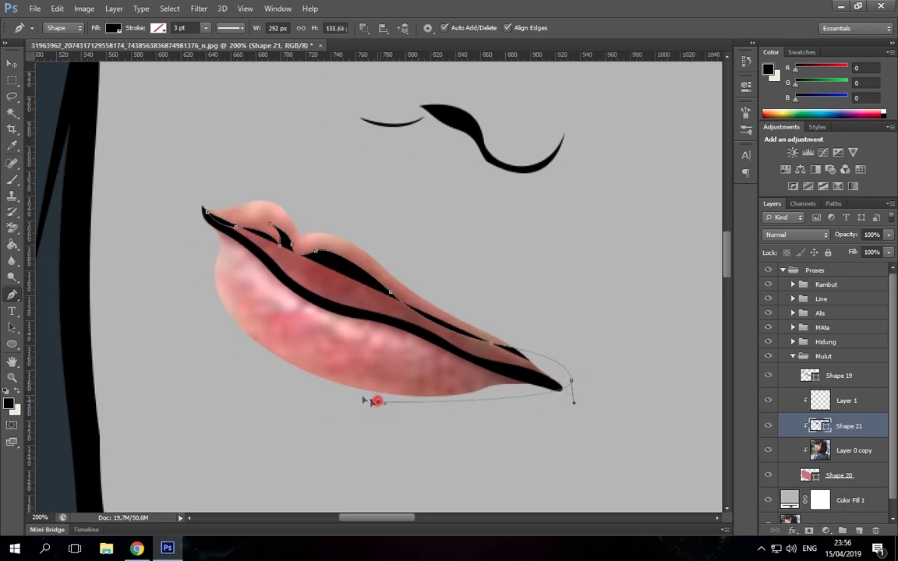
pyautogui.moveTo(377, 401); pyautogui.dragTo(409, 405)
pyautogui.press('0')
pyautogui.press('0')
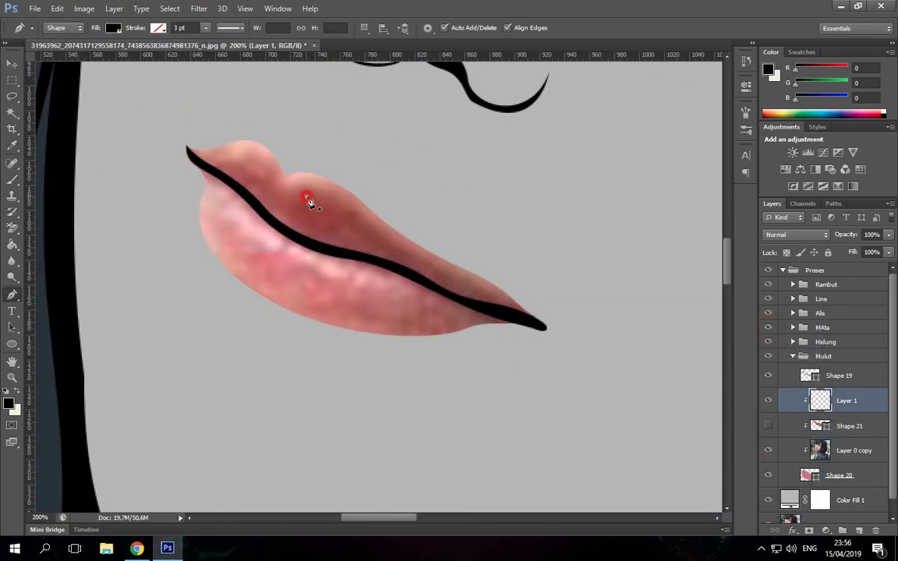
# - Trace a second shading shape along the lip line to the corner
pyautogui.click(306, 196)
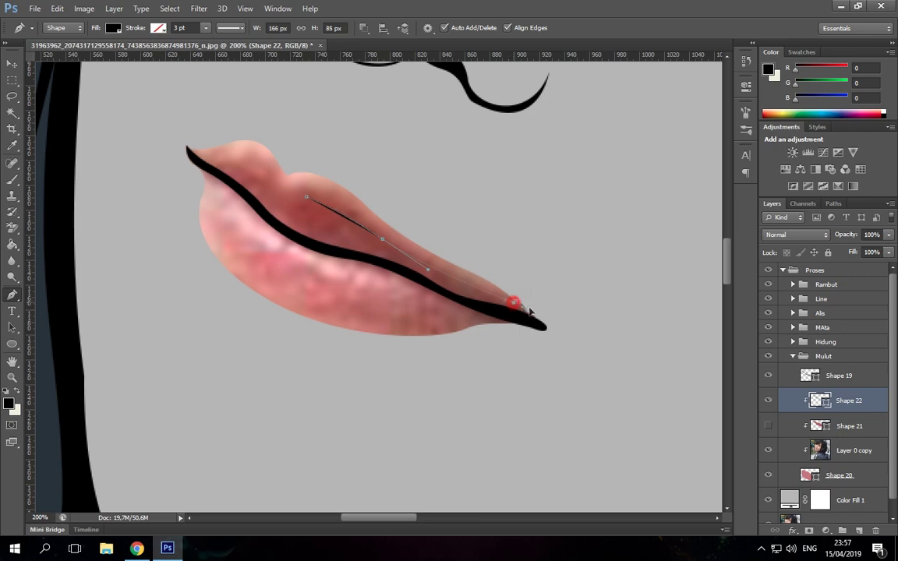
pyautogui.moveTo(526, 333); pyautogui.dragTo(556, 332)
pyautogui.moveTo(274, 221); pyautogui.dragTo(322, 254)
pyautogui.press('0')
pyautogui.press('0')
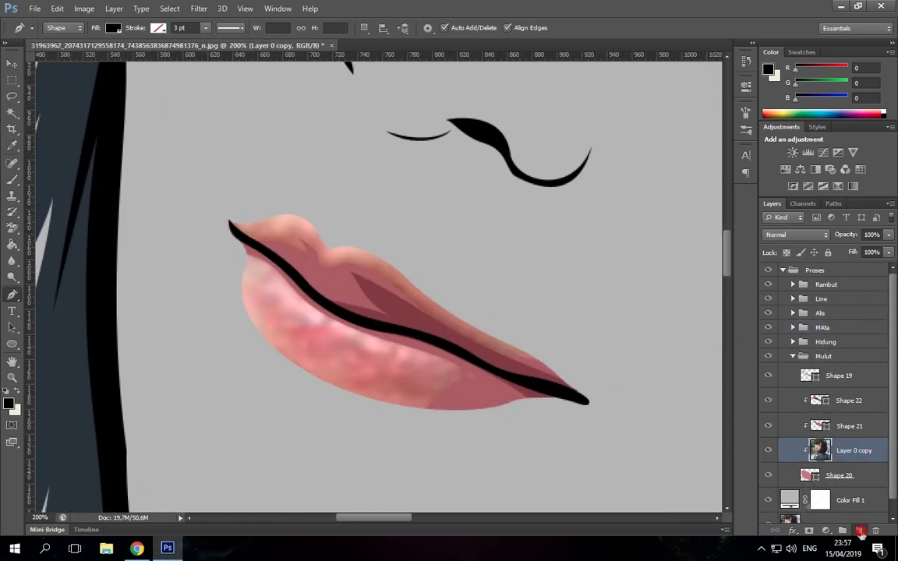
# - On a new layer, trace the lower-lip shading and colour it a pink shade
pyautogui.click(859, 532)
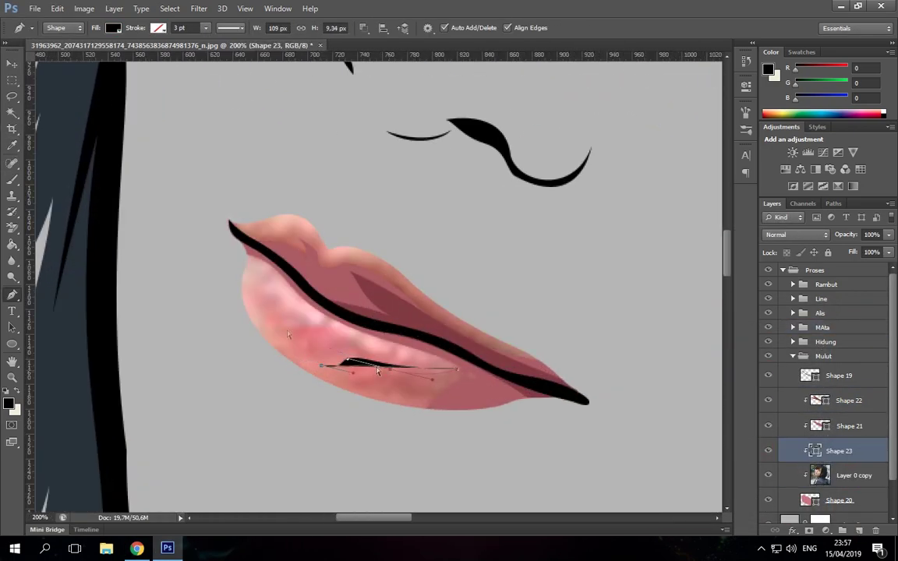
pyautogui.moveTo(247, 321)
pyautogui.mouseDown()
pyautogui.moveTo(225, 277)
pyautogui.moveTo(290, 292)
pyautogui.mouseUp()
pyautogui.moveTo(360, 336); pyautogui.dragTo(399, 350)
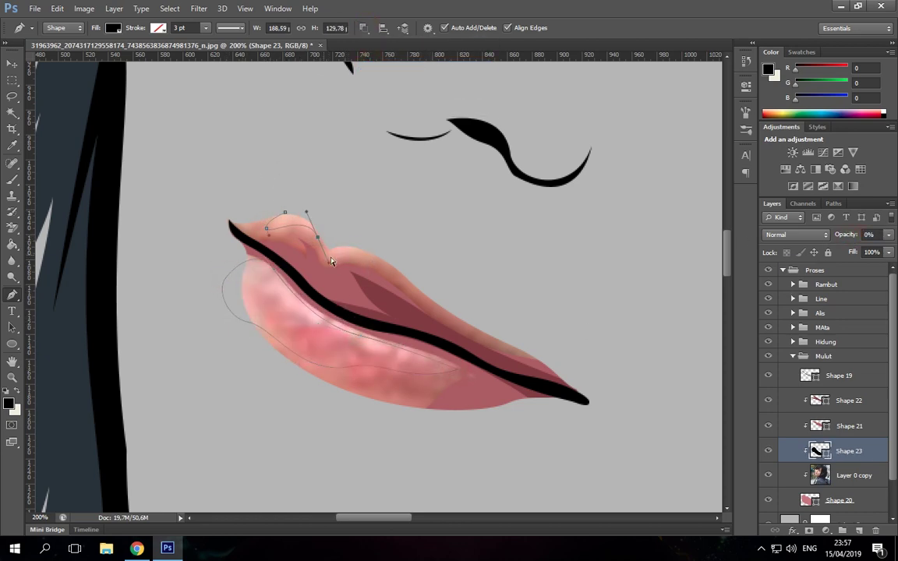
pyautogui.click(768, 474)
pyautogui.press('0')
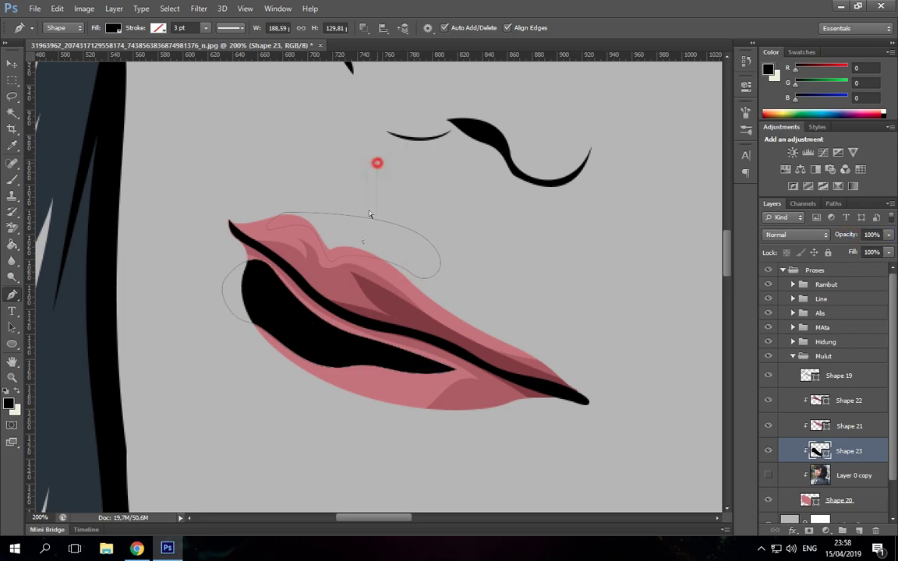
pyautogui.doubleClick(818, 450)
pyautogui.click(380, 264)
pyautogui.click(543, 359)
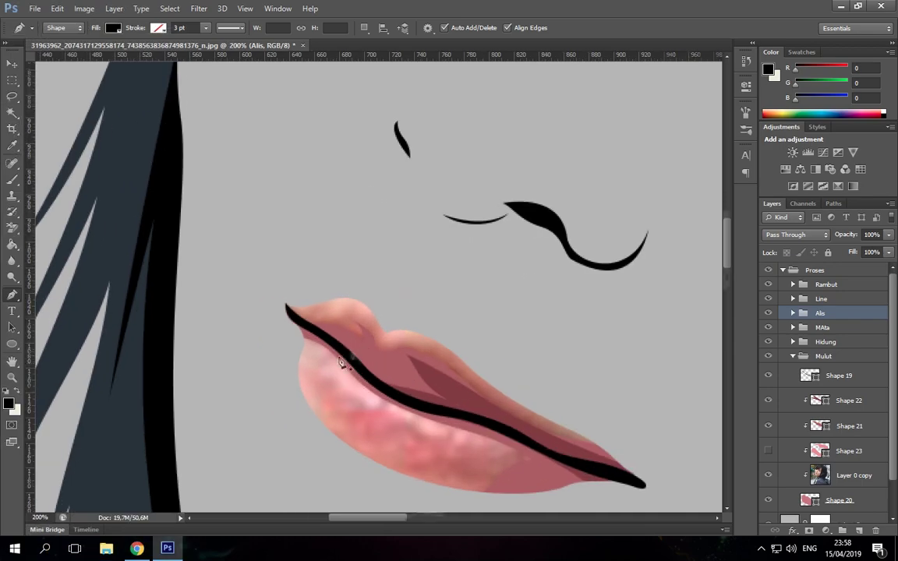
# - Start the lower-lip gloss highlight and move Shape 24 between Shape 21 and Shape 23
pyautogui.click(318, 363)
pyautogui.click(353, 378)
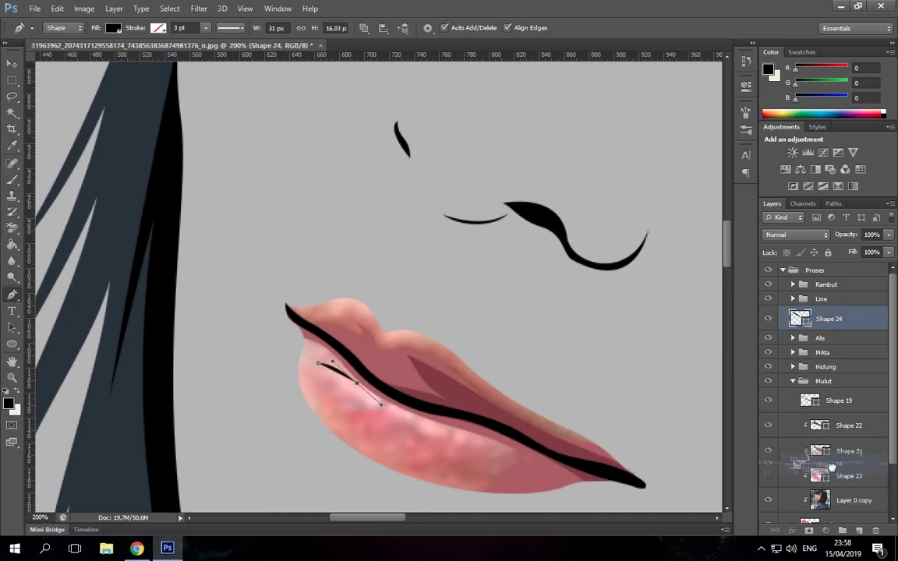
pyautogui.moveTo(831, 466); pyautogui.dragTo(827, 465)
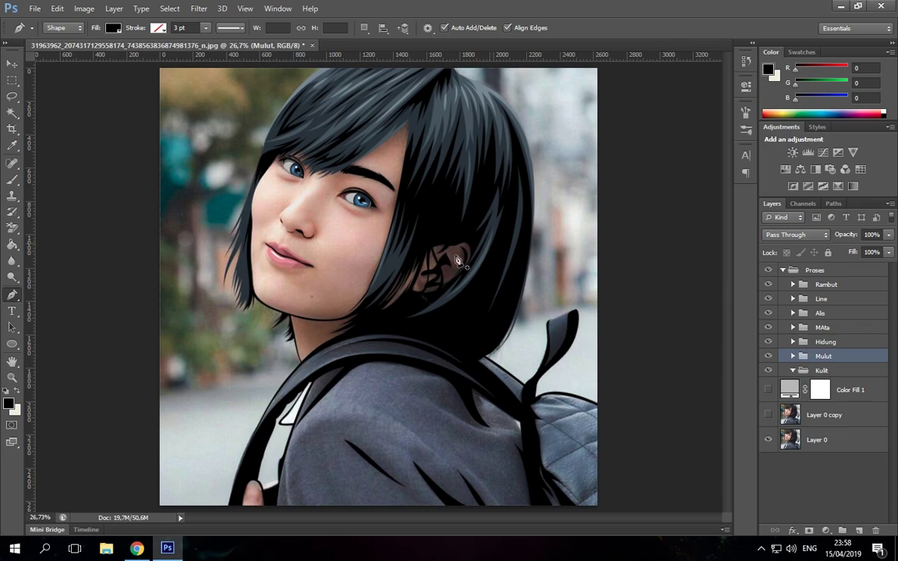
pyautogui.click(35, 9)
# - Open the reference PSD from Pictures > Stok Vexel and add a new empty layer
pyautogui.click(35, 35)
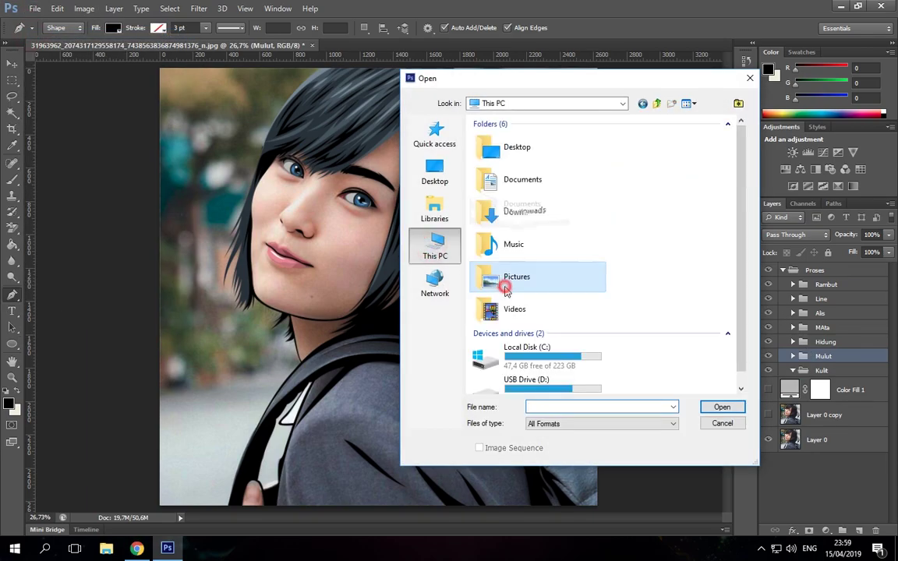
pyautogui.doubleClick(492, 273)
pyautogui.doubleClick(501, 250)
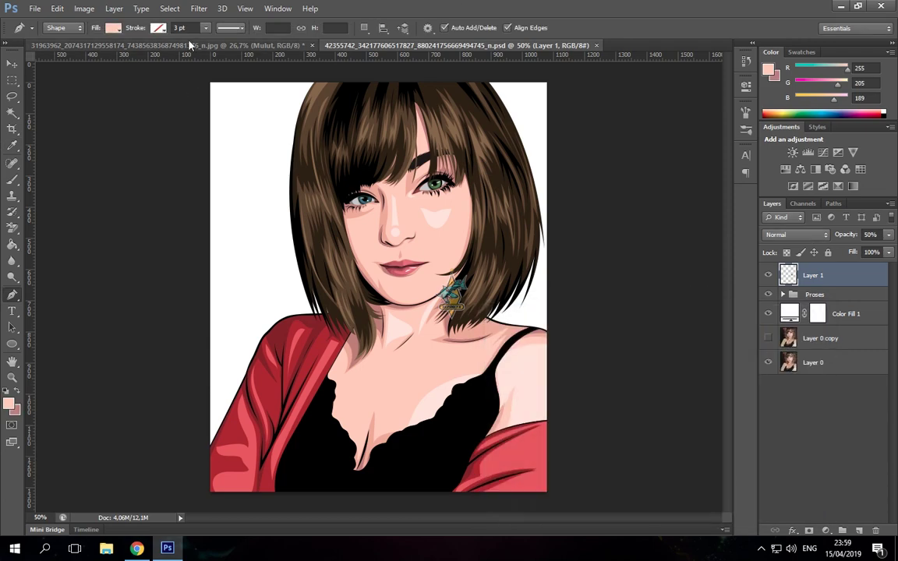
pyautogui.hotkey('ctrl', 'shift', 'alt', 'n')
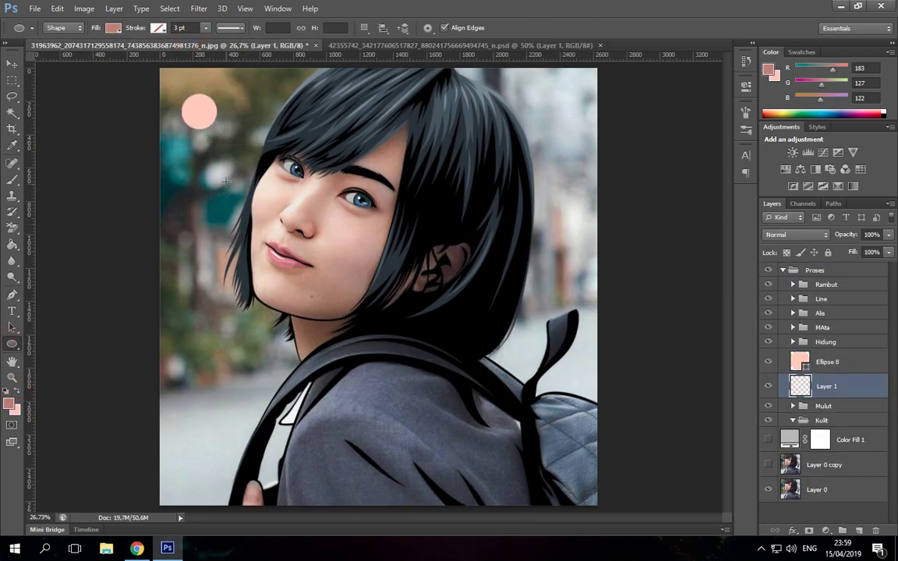
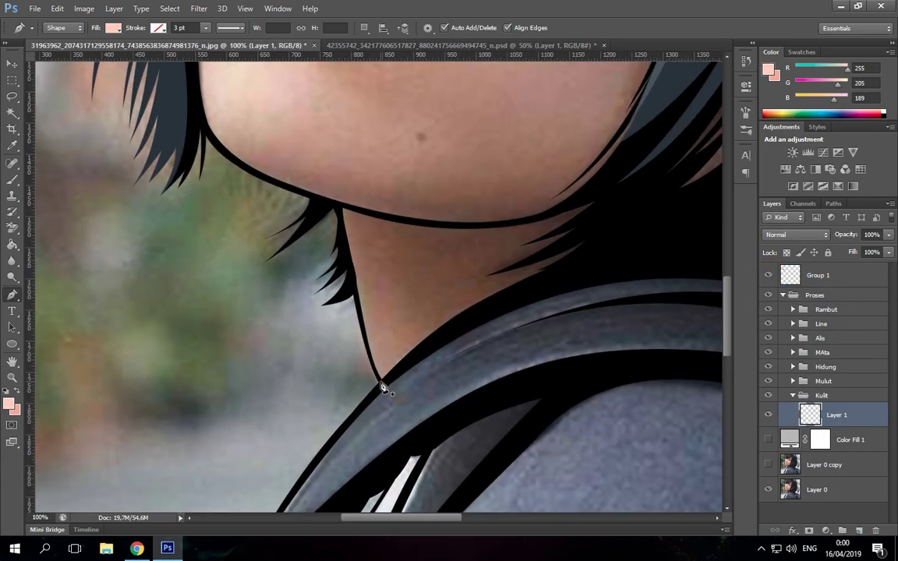
# - Trace Shape 26's dark pink shadow under the eye, to its outer corner and down the nose
pyautogui.click(381, 382)
pyautogui.click(354, 282)
pyautogui.click(343, 212)
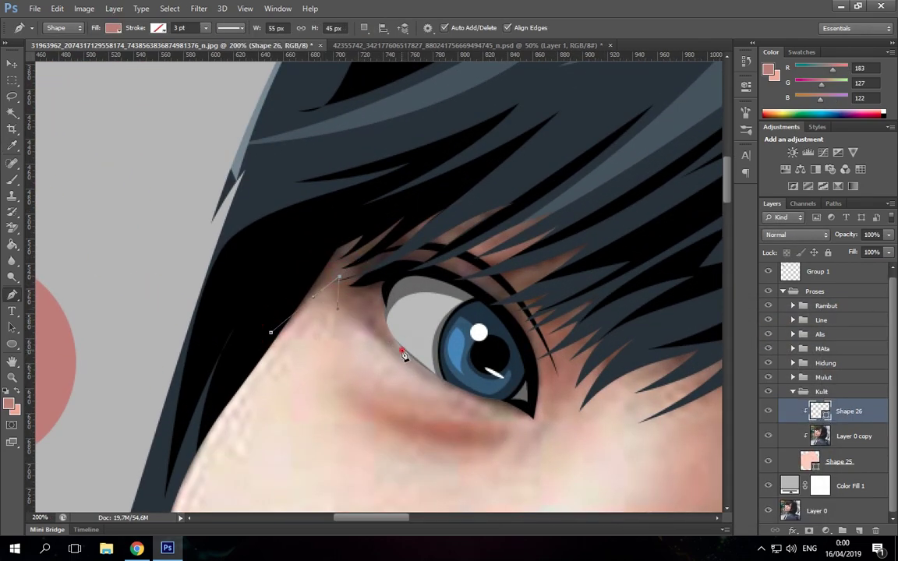
pyautogui.click(417, 365)
pyautogui.click(531, 415)
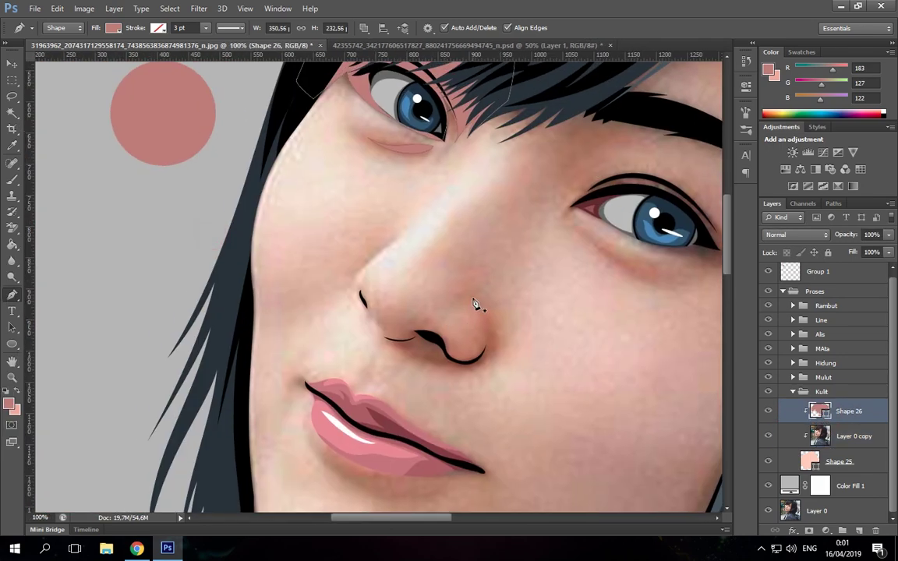
pyautogui.moveTo(364, 278); pyautogui.dragTo(359, 298)
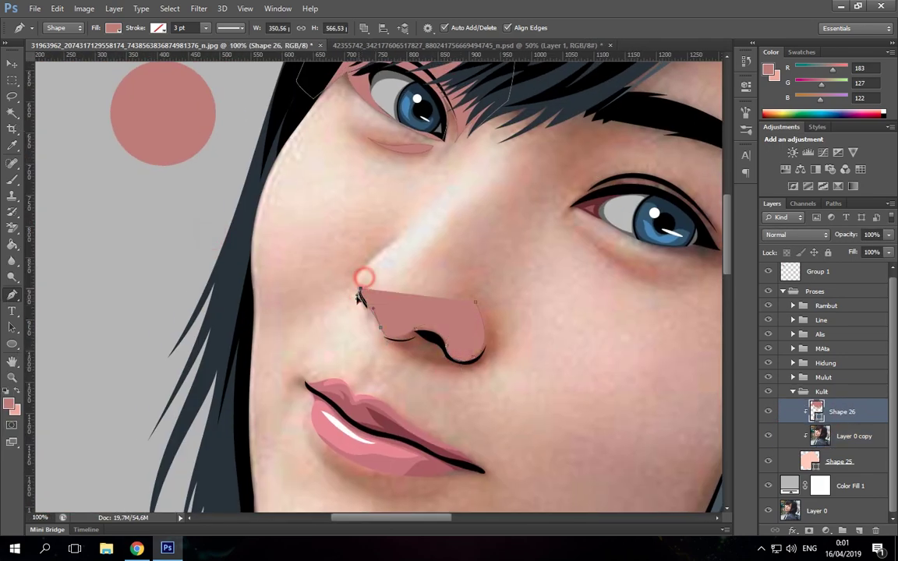
pyautogui.moveTo(475, 364); pyautogui.dragTo(505, 350)
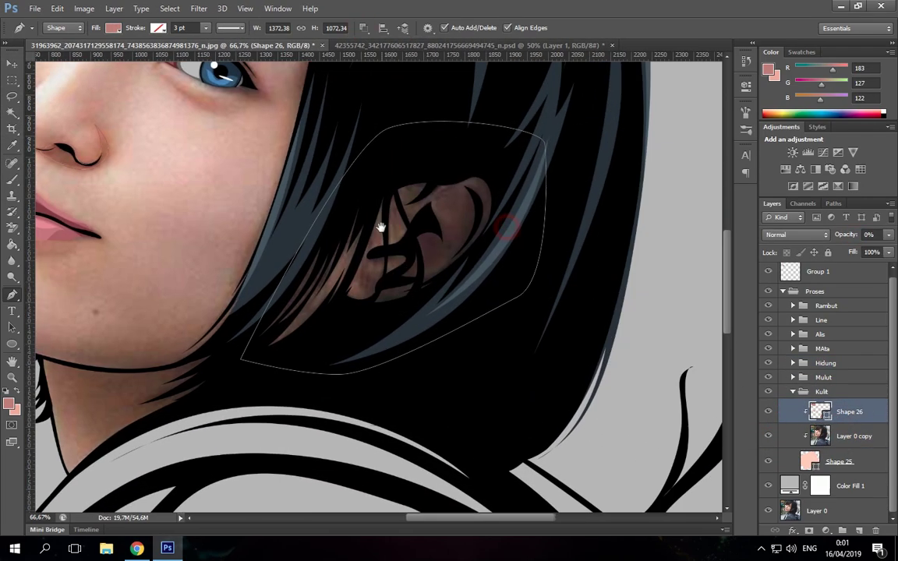
pyautogui.scroll(1, 433, 214)
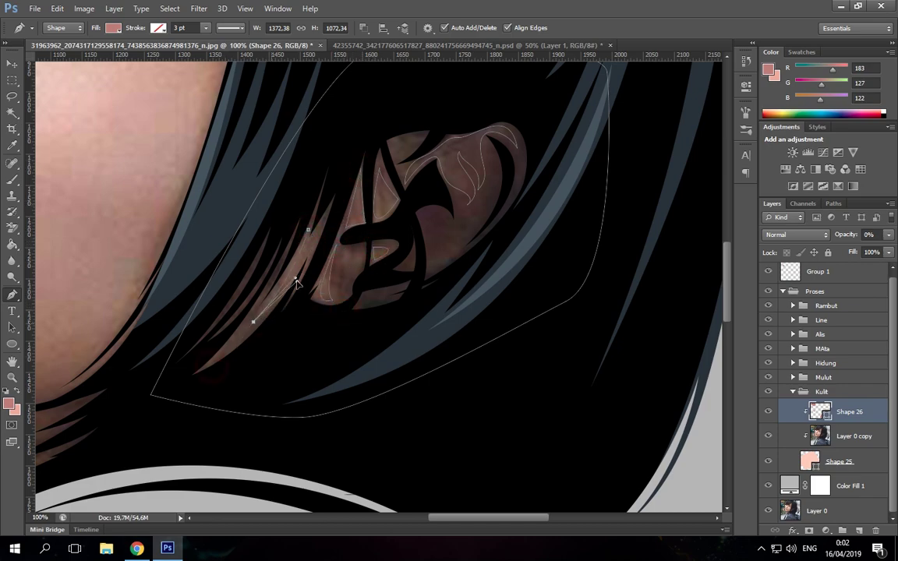
# - Extend the Shape 26 shadow along the jawline and up the face edge beside the hair
pyautogui.hotkey('ctrl', '0')
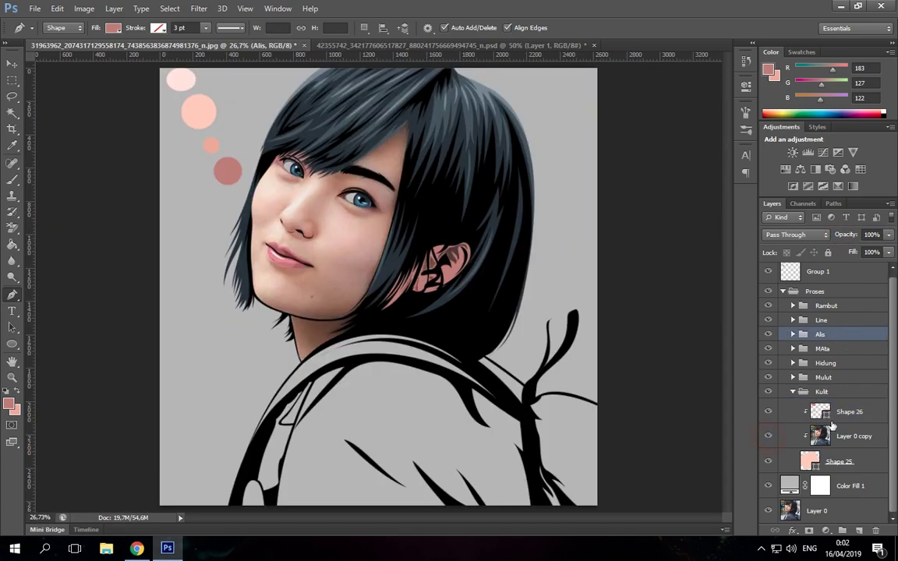
pyautogui.hotkey('ctrl', '+')
pyautogui.hotkey('ctrl', '+')
pyautogui.scroll(-2, 474, 268)
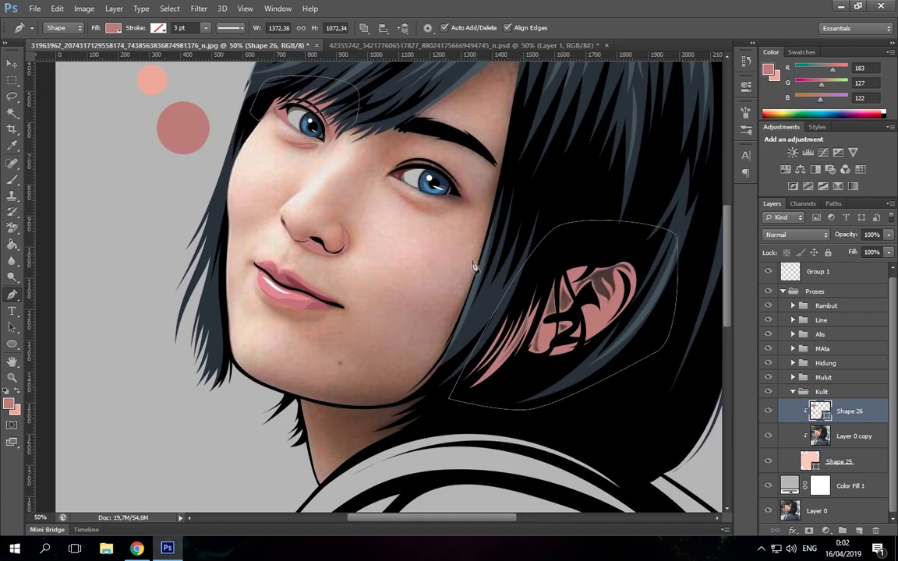
pyautogui.moveTo(381, 399); pyautogui.dragTo(348, 406)
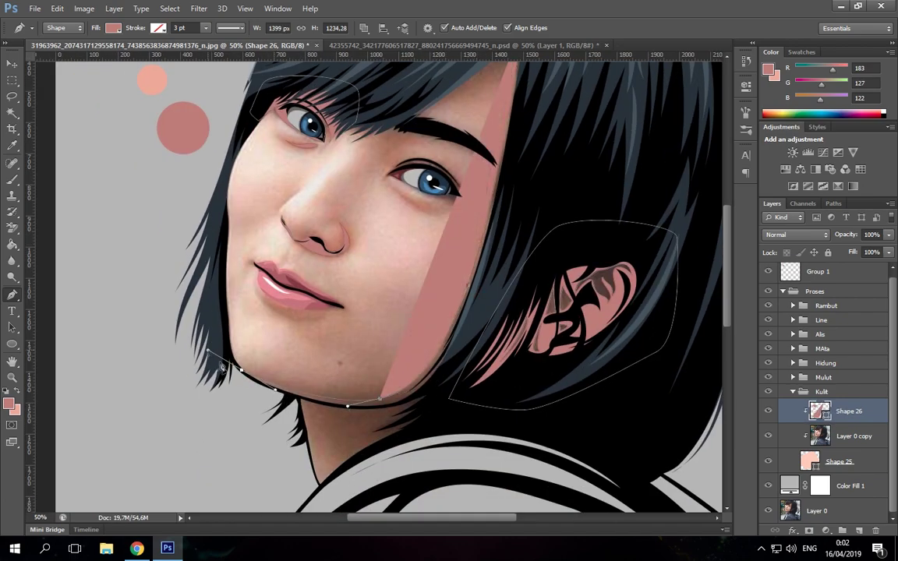
pyautogui.scroll(3, 468, 273)
pyautogui.click(518, 90)
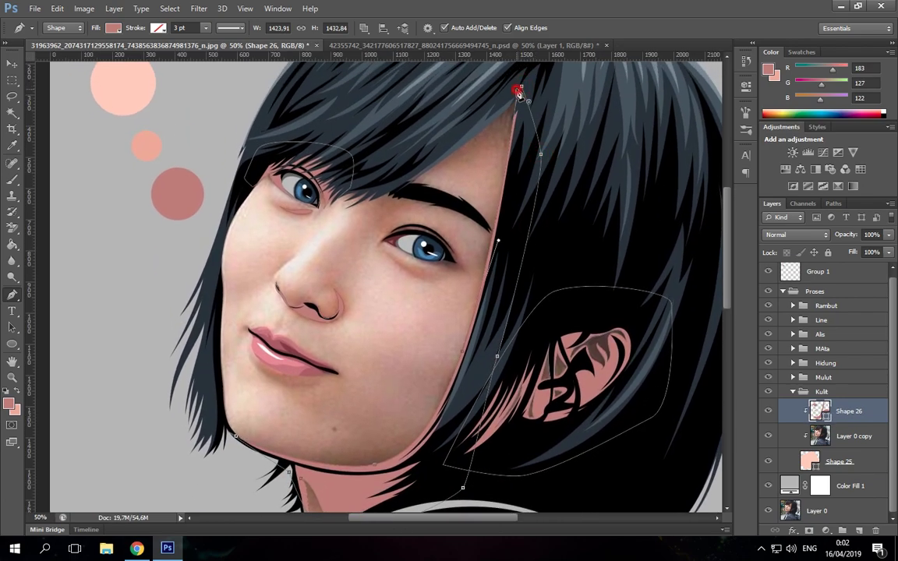
pyautogui.scroll(2, 353, 252)
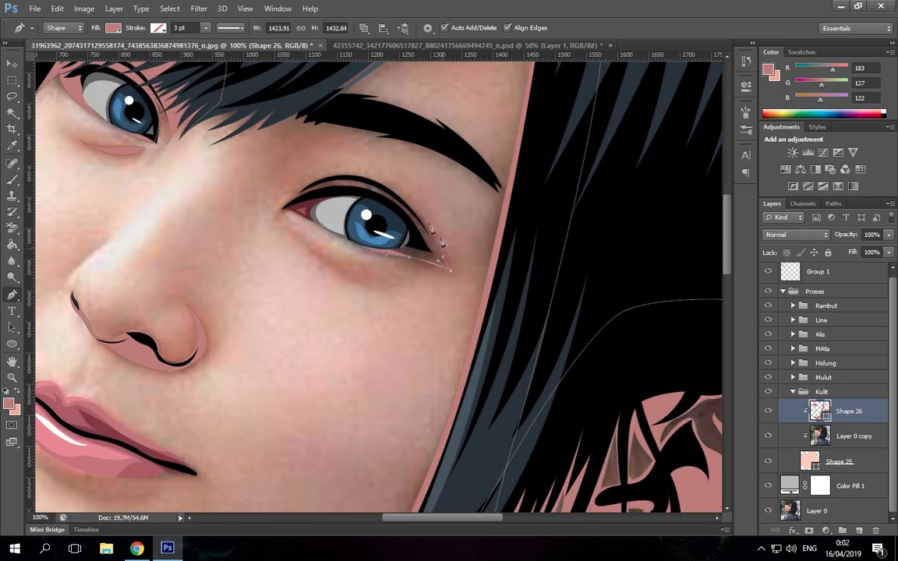
pyautogui.moveTo(336, 277); pyautogui.dragTo(335, 290)
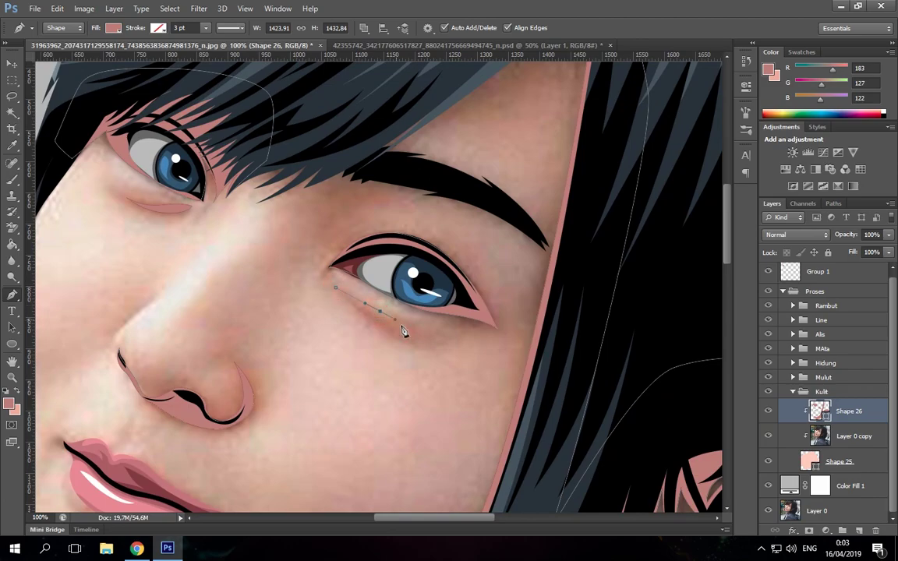
# - Hide Layer 0 copy to preview the flat skin near the eye, then show it again
pyautogui.click(768, 435)
pyautogui.moveTo(335, 291); pyautogui.dragTo(335, 250)
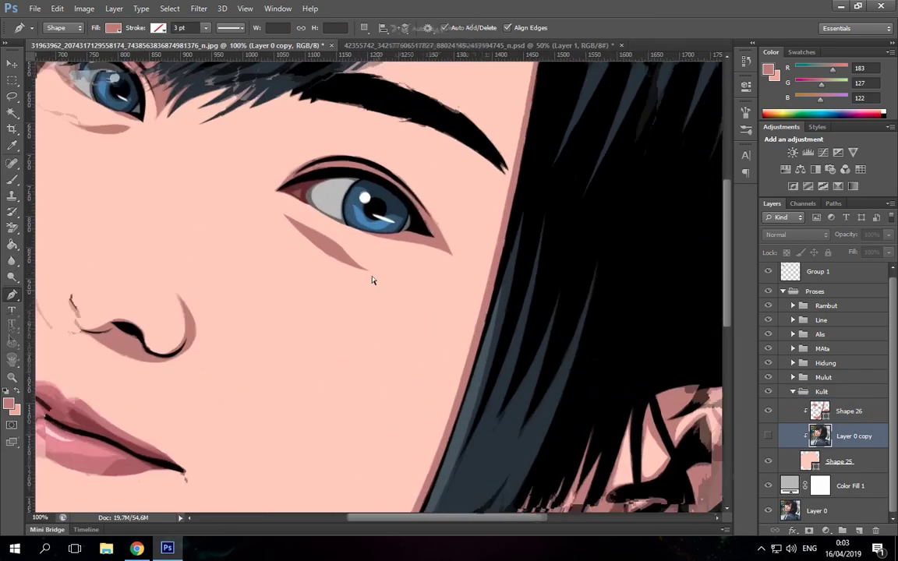
pyautogui.hotkey('ctrl', '+')
pyautogui.click(850, 349)
pyautogui.hotkey('ctrl', '0')
pyautogui.click(767, 435)
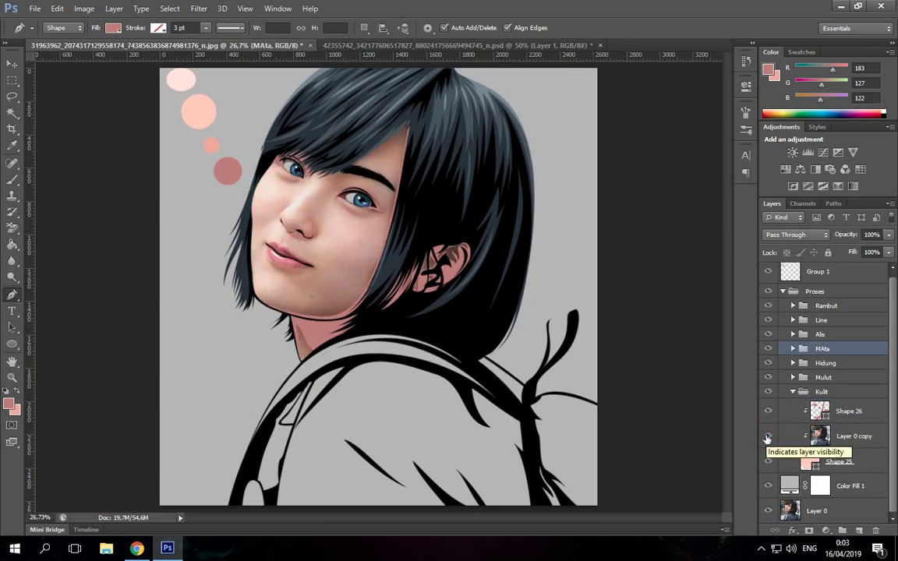
# - Add a new clipped layer using a lighter pink skin tone as the drawing colour
pyautogui.click(861, 530)
pyautogui.click(8, 403)
pyautogui.click(536, 352)
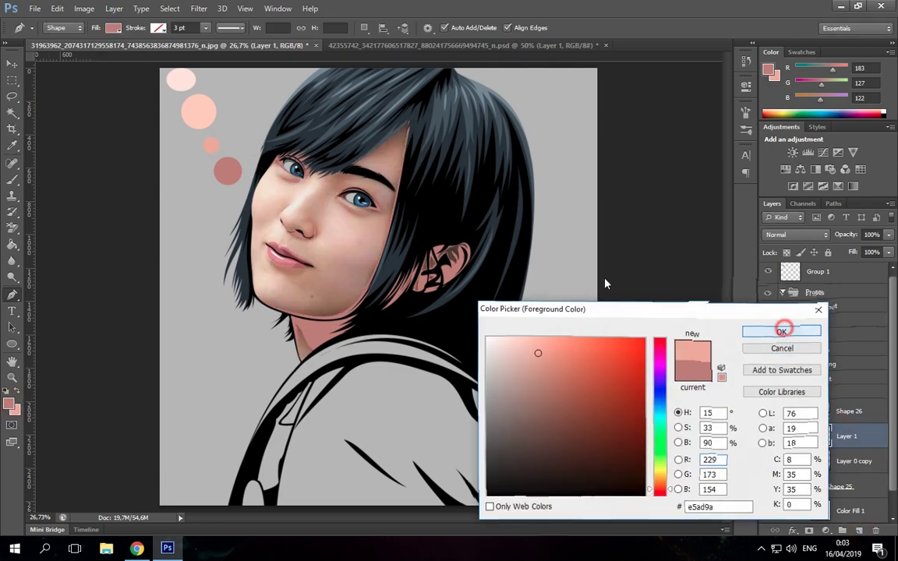
pyautogui.click(767, 327)
pyautogui.hotkey('ctrl', '+')
pyautogui.scroll(5, 411, 249)
# - Draw a lighter pink highlight crescent under the eye
pyautogui.click(303, 209)
pyautogui.click(352, 174)
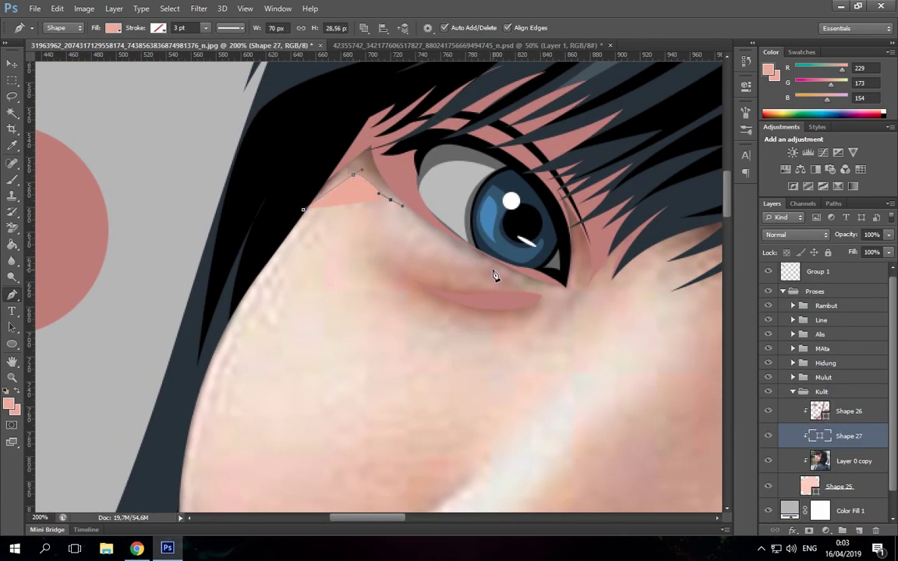
pyautogui.moveTo(354, 251); pyautogui.dragTo(460, 257)
pyautogui.moveTo(548, 304); pyautogui.dragTo(558, 318)
pyautogui.click(574, 277)
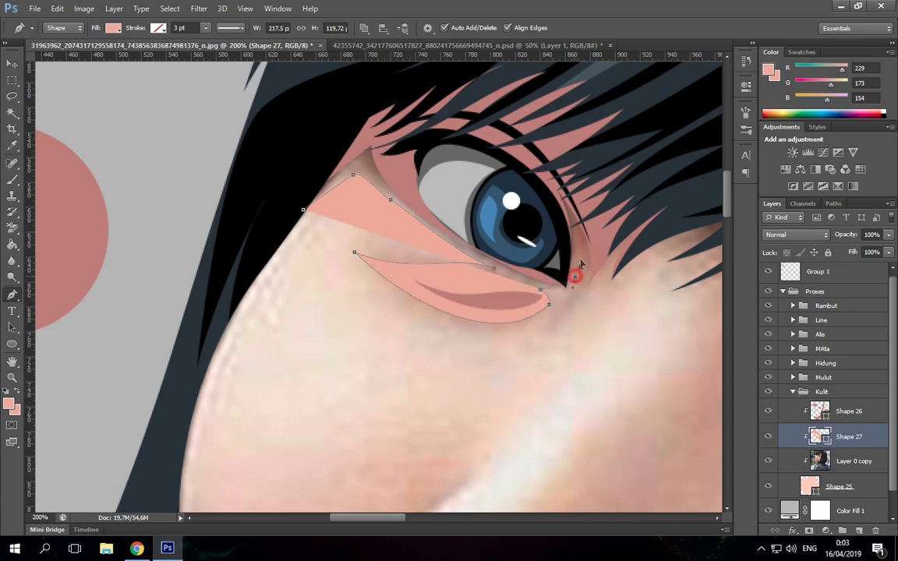
pyautogui.hotkey('ctrl', '-')
# - Extend the highlight past the eye's outer corner, down the nose bridge and below the other eye
pyautogui.click(366, 204)
pyautogui.moveTo(475, 318)
pyautogui.mouseDown()
pyautogui.moveTo(365, 204)
pyautogui.moveTo(314, 123)
pyautogui.mouseUp()
pyautogui.click(383, 177)
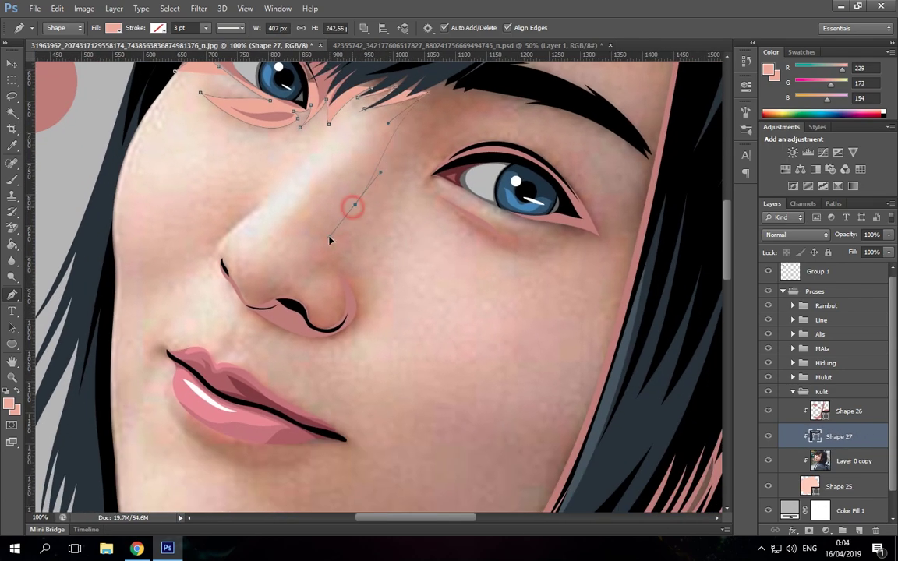
pyautogui.click(372, 182)
pyautogui.moveTo(452, 174); pyautogui.dragTo(464, 194)
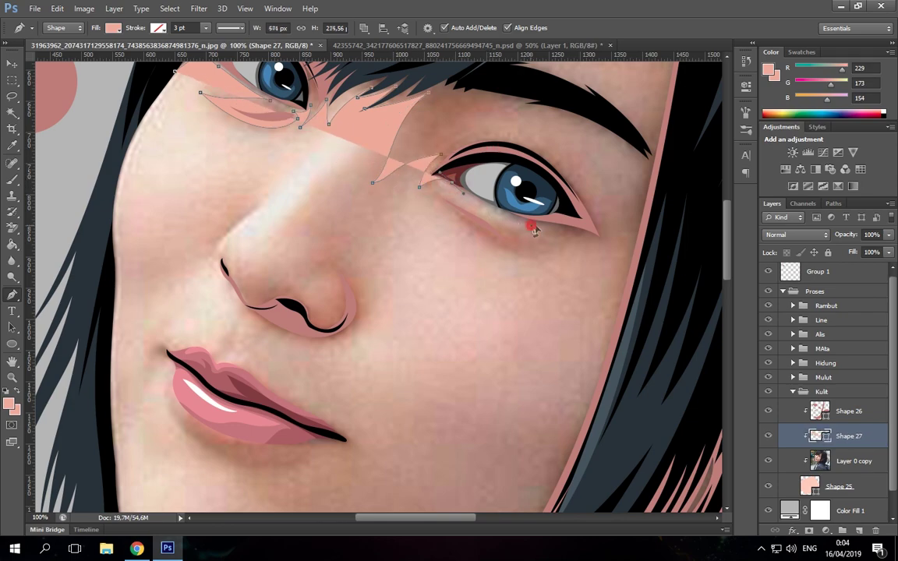
pyautogui.moveTo(540, 252); pyautogui.dragTo(581, 245)
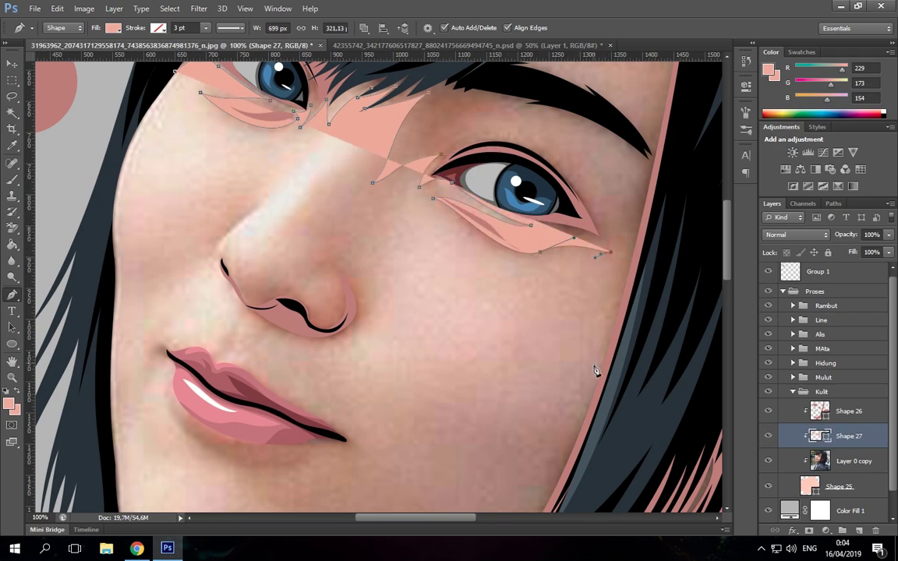
pyautogui.hotkey('ctrl', '-')
# - Continue the highlight along the jaw and around the chin
pyautogui.click(452, 411)
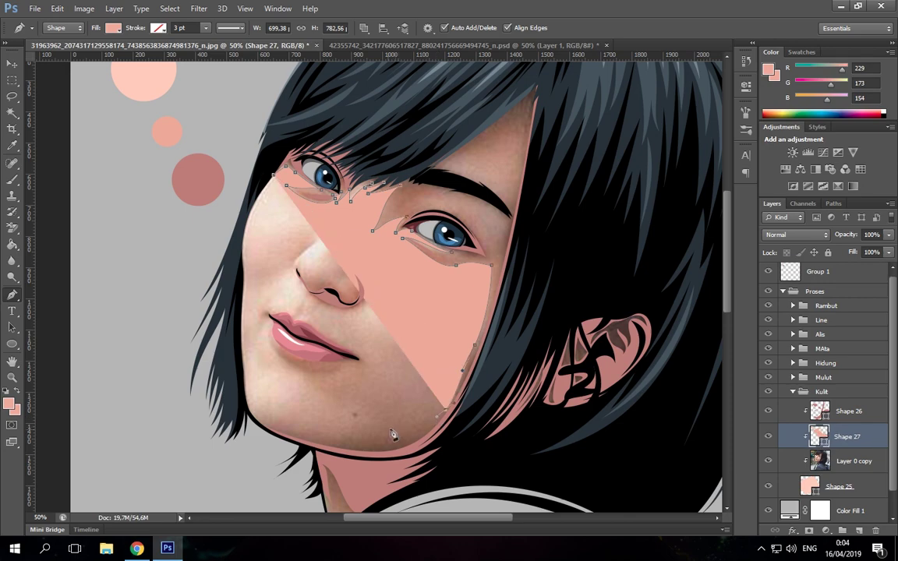
pyautogui.click(393, 427)
pyautogui.click(313, 429)
pyautogui.click(248, 425)
pyautogui.moveTo(695, 283); pyautogui.dragTo(617, 244)
pyautogui.hotkey('ctrl', '+')
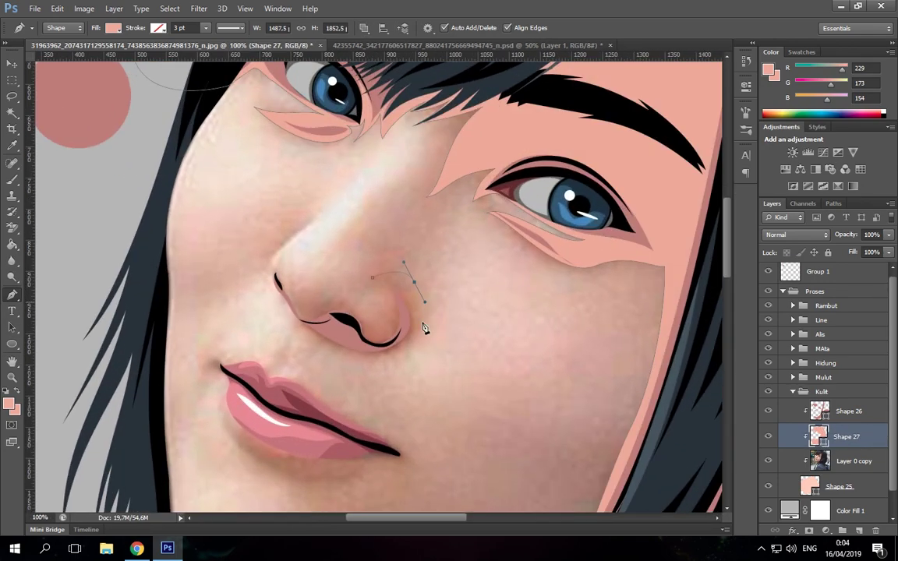
# - Trace the highlight around the nose tip and nostril, set it to 0% opacity, and hide the reference photo
pyautogui.click(397, 348)
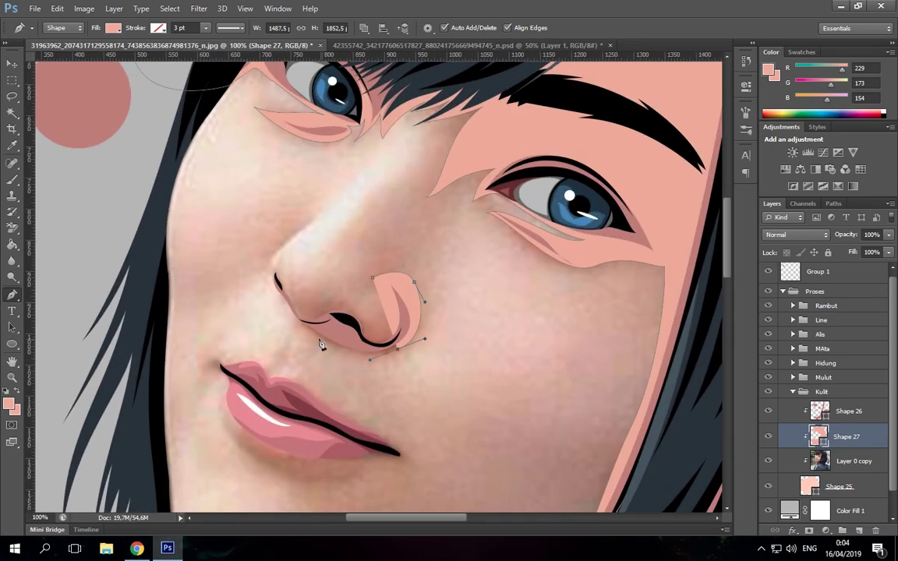
pyautogui.click(313, 336)
pyautogui.click(291, 320)
pyautogui.press('0')
pyautogui.press('0')
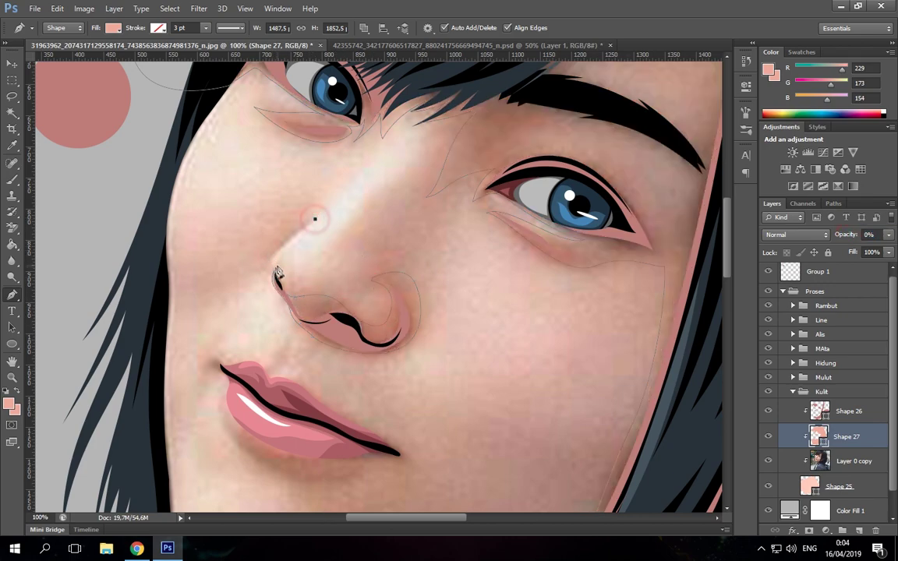
pyautogui.moveTo(359, 371); pyautogui.dragTo(393, 297)
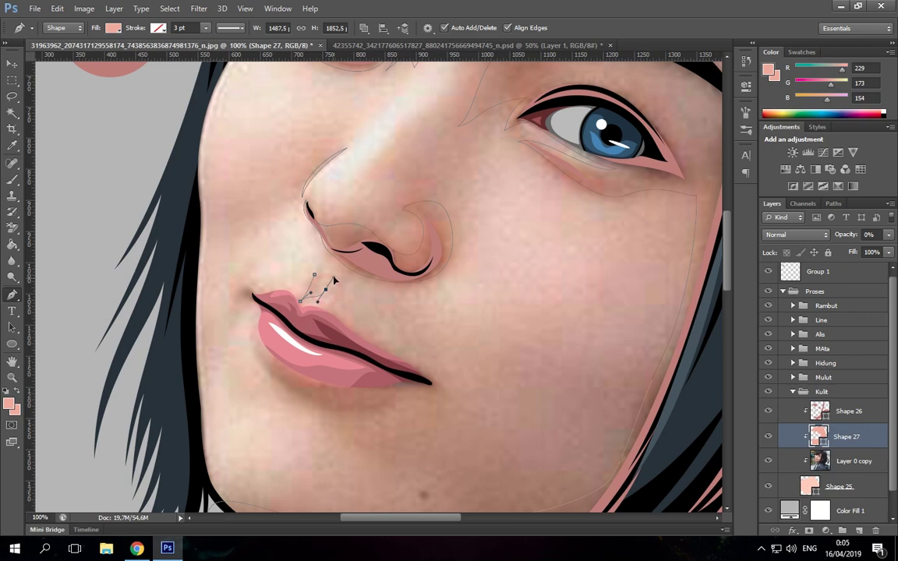
pyautogui.moveTo(333, 280); pyautogui.dragTo(385, 227)
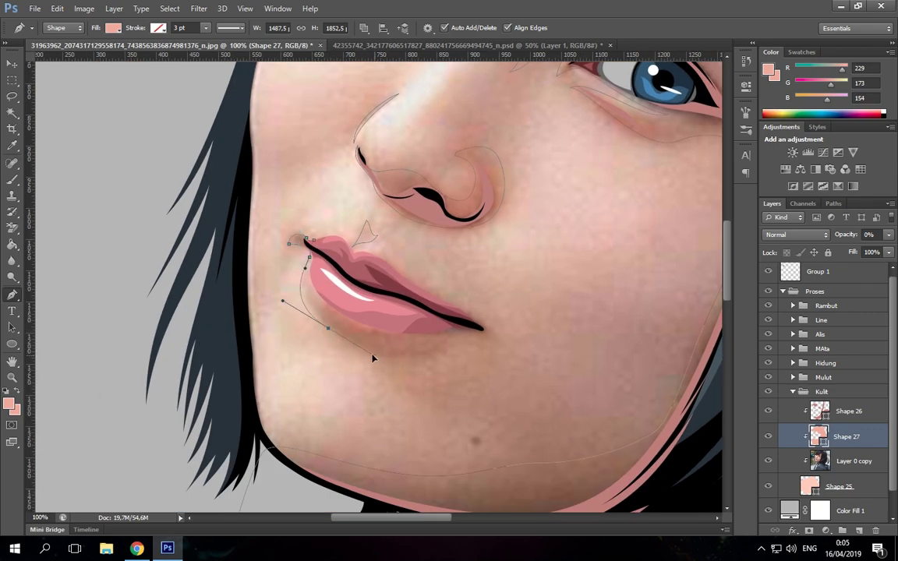
pyautogui.hotkey('alt', ']')
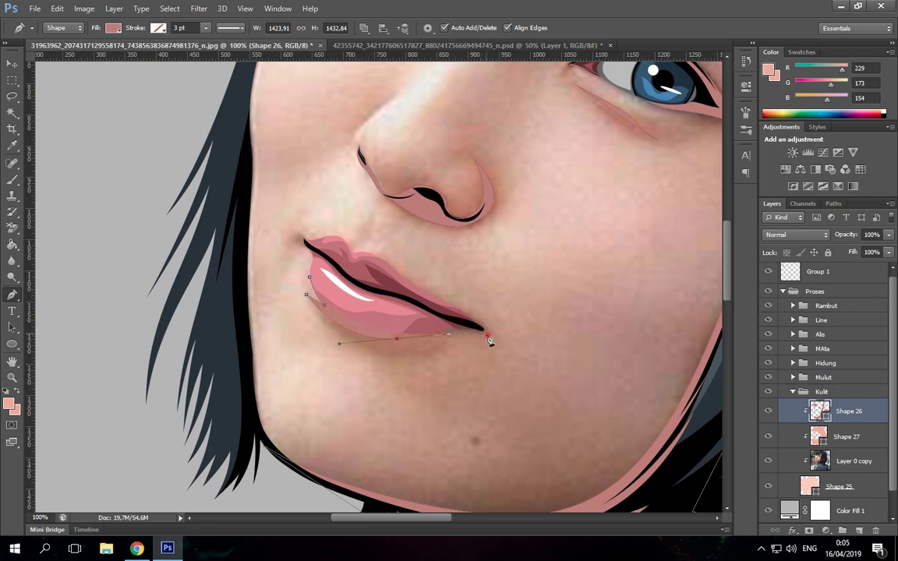
pyautogui.click(768, 461)
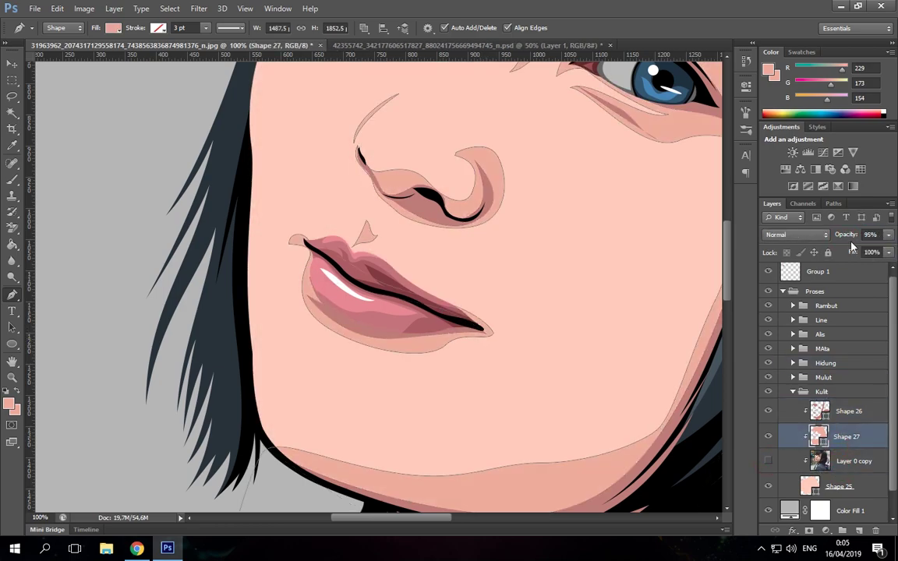
# - Select the skin shape in the mouth group, zoom in on the lips and show the reference photo
pyautogui.click(819, 333)
pyautogui.scroll(-5, 378, 280)
pyautogui.scroll(5, 293, 263)
pyautogui.scroll(3, 293, 264)
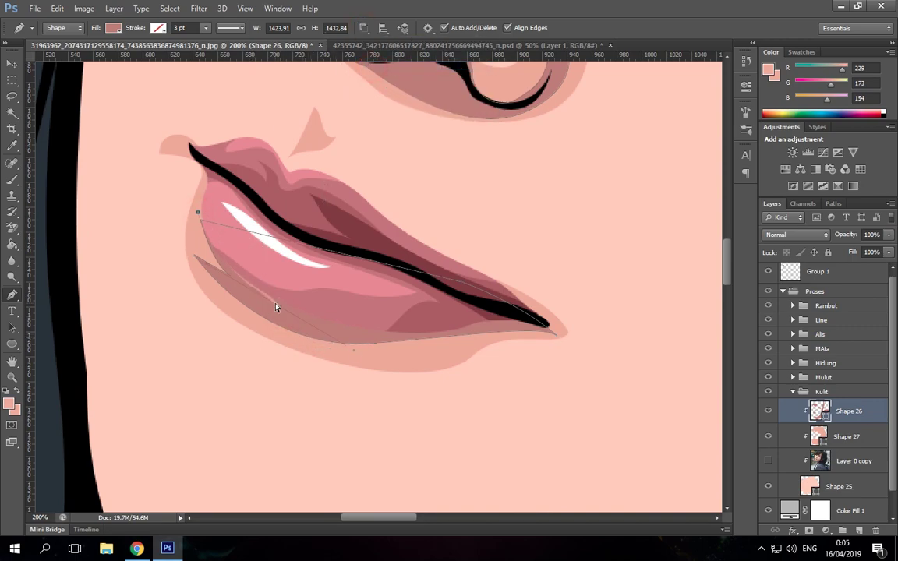
pyautogui.click(864, 377)
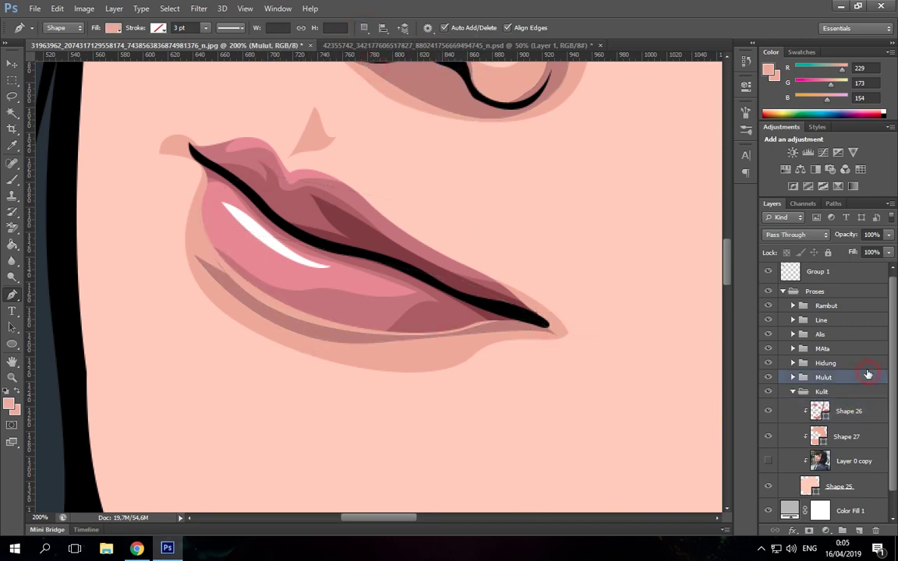
pyautogui.hotkey('ctrl', '0')
pyautogui.hotkey('ctrl', '+')
pyautogui.hotkey('ctrl', '+')
pyautogui.hotkey('ctrl', '+')
pyautogui.click(846, 436)
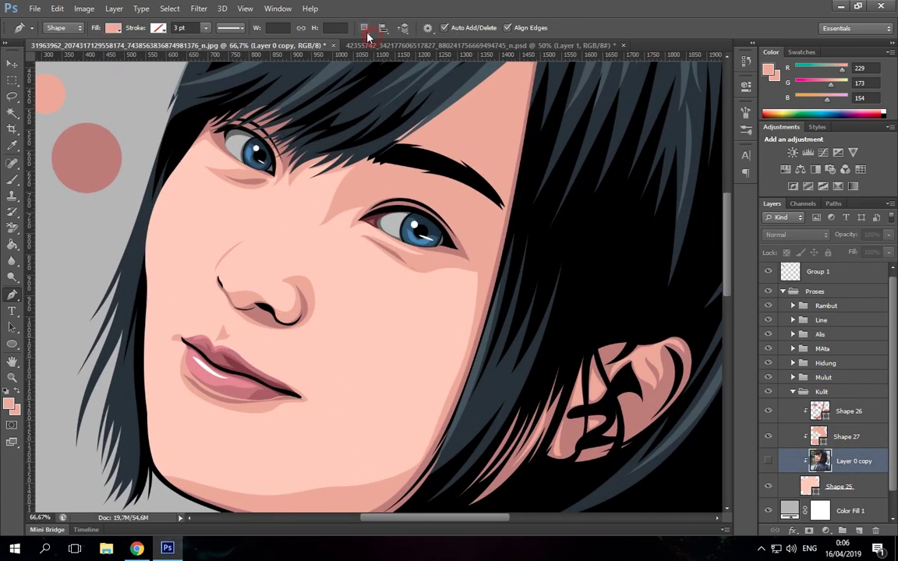
# - Fade Shape 27 to 0% opacity to compare against the photo, then hide the photo
pyautogui.click(768, 461)
pyautogui.moveTo(835, 231); pyautogui.dragTo(371, 244)
pyautogui.scroll(3, 371, 244)
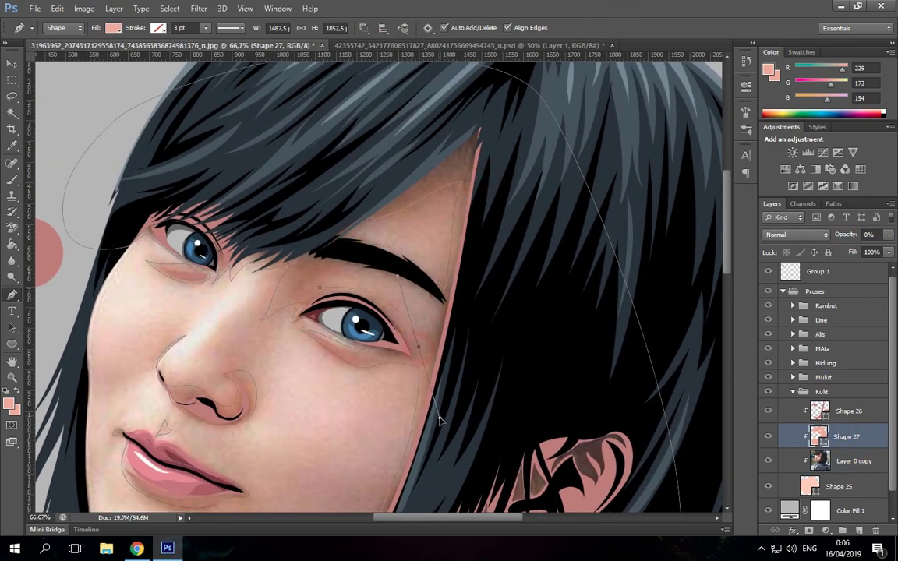
pyautogui.click(768, 461)
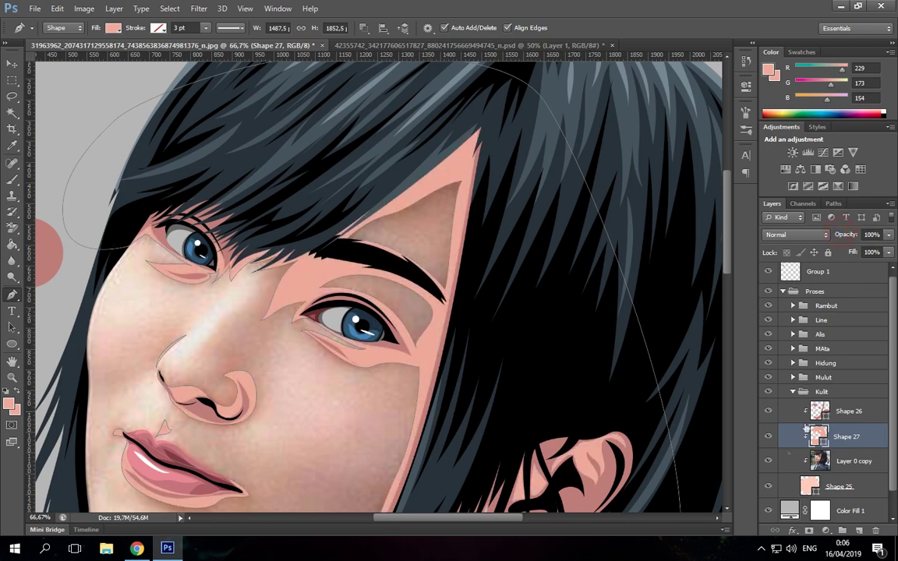
pyautogui.click(853, 461)
pyautogui.hotkey('ctrl', '0')
# - Set the working colour to pale pink R255 G228 B219
pyautogui.click(9, 404)
pyautogui.press('Escape')
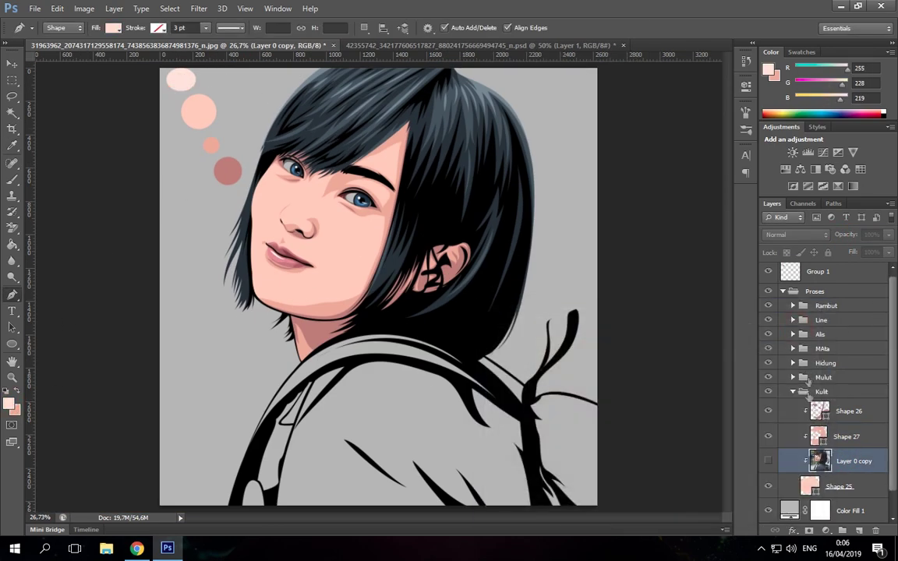
pyautogui.doubleClick(808, 486)
pyautogui.click(781, 330)
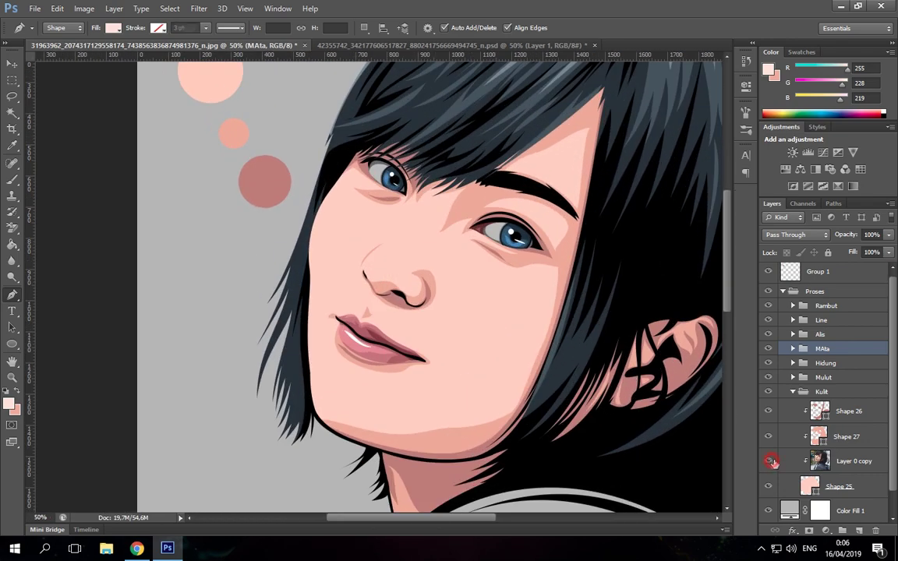
# - Move the nose-tip ellipse into the Kulit group below Shape 27 and hide the reference photo
pyautogui.scroll(2, 459, 167)
pyautogui.moveTo(808, 372); pyautogui.dragTo(842, 460)
pyautogui.press('v')
pyautogui.click(768, 485)
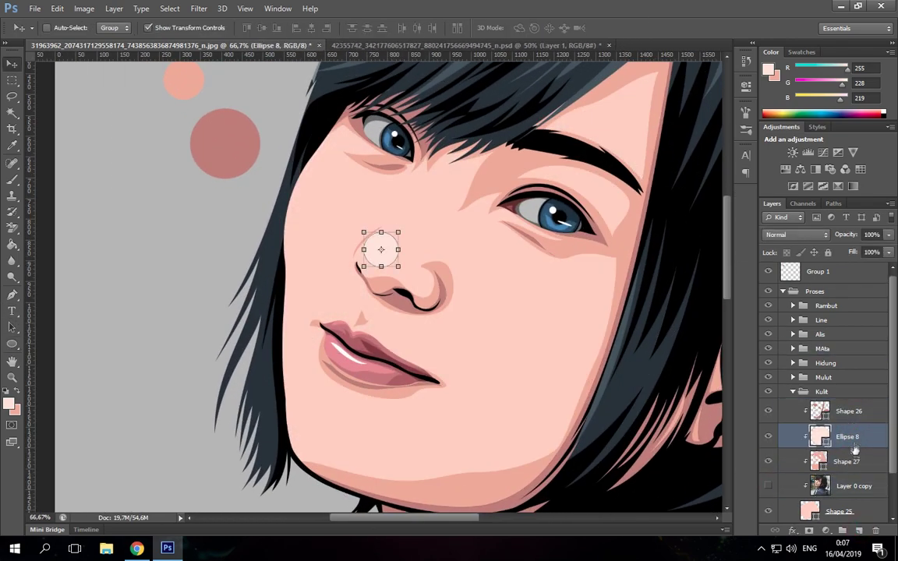
pyautogui.click(822, 391)
pyautogui.scroll(-2, 353, 313)
pyautogui.scroll(2, 353, 313)
# - Compare with the reference photo and set Ellipse 8's fill to fdece6
pyautogui.press('p')
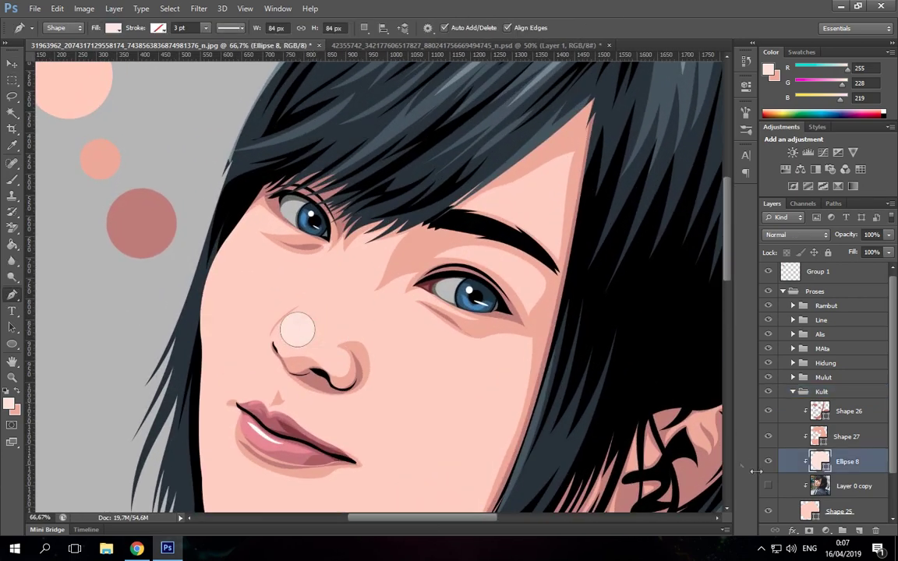
pyautogui.click(767, 486)
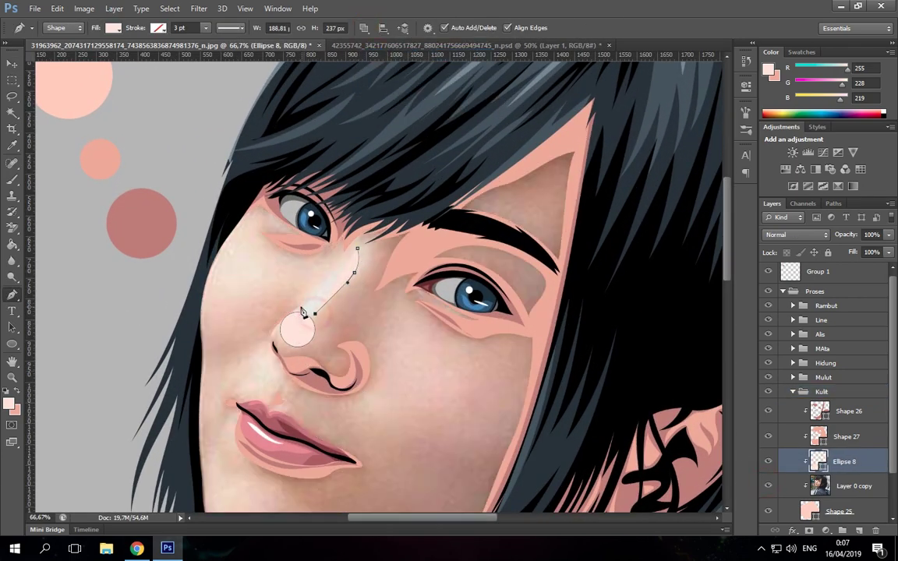
pyautogui.click(768, 485)
pyautogui.scroll(-3, 537, 357)
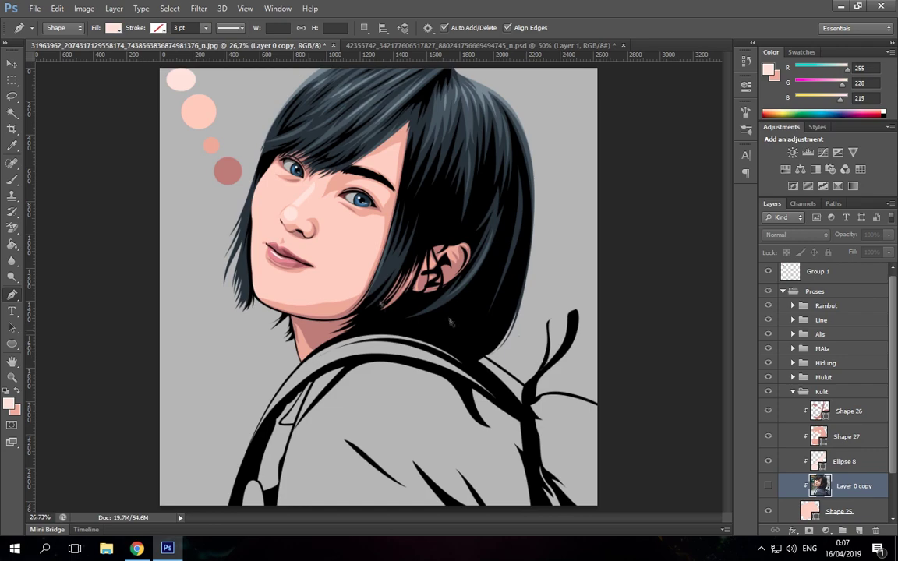
pyautogui.scroll(2, 292, 203)
pyautogui.scroll(1, 292, 202)
pyautogui.doubleClick(817, 460)
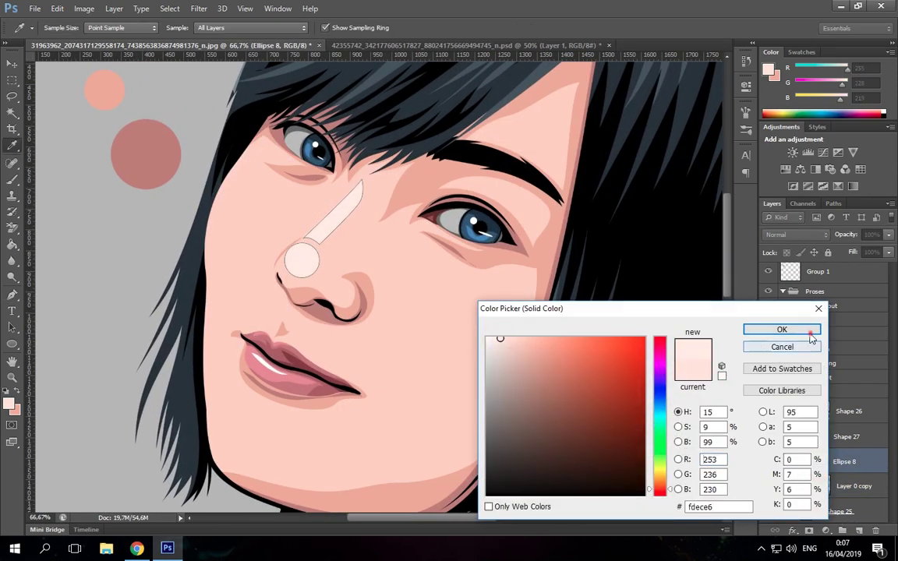
pyautogui.click(781, 330)
pyautogui.press('p')
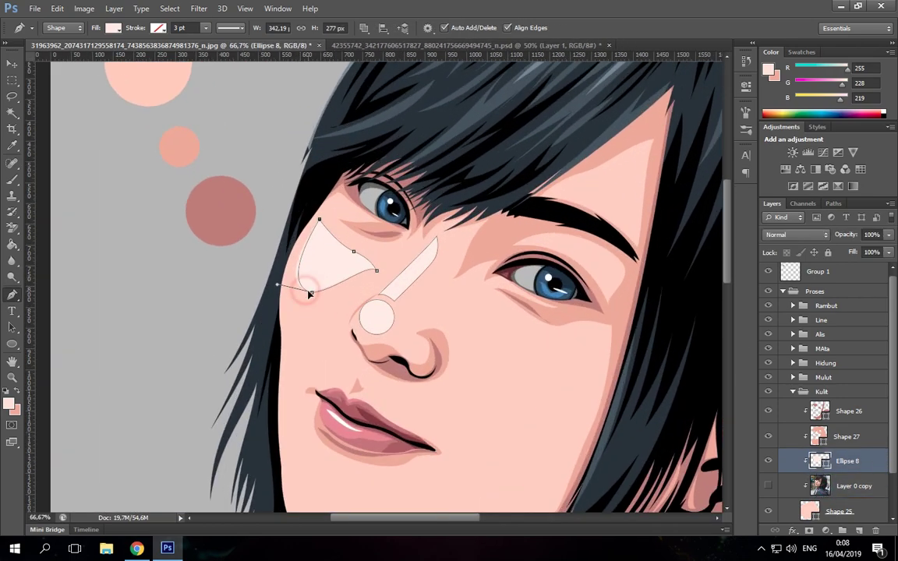
# - Toggle the reference photo to compare the nose bridge and cheek highlights
pyautogui.click(839, 350)
pyautogui.click(768, 487)
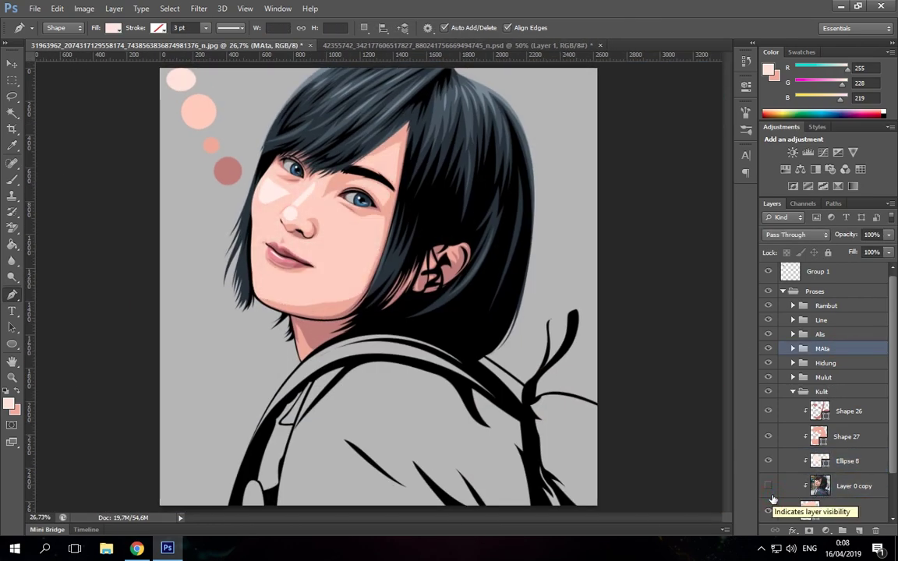
pyautogui.click(768, 487)
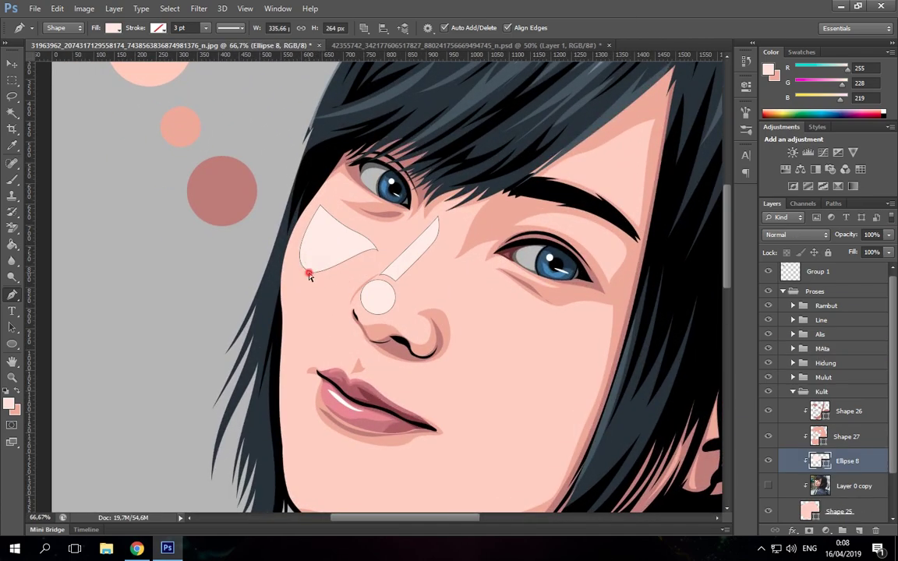
pyautogui.hotkey('ctrl', '0')
# - Hide Color Fill 1 and reshape the triangular right-cheek highlight with a new curved point
pyautogui.scroll(-2, 801, 346)
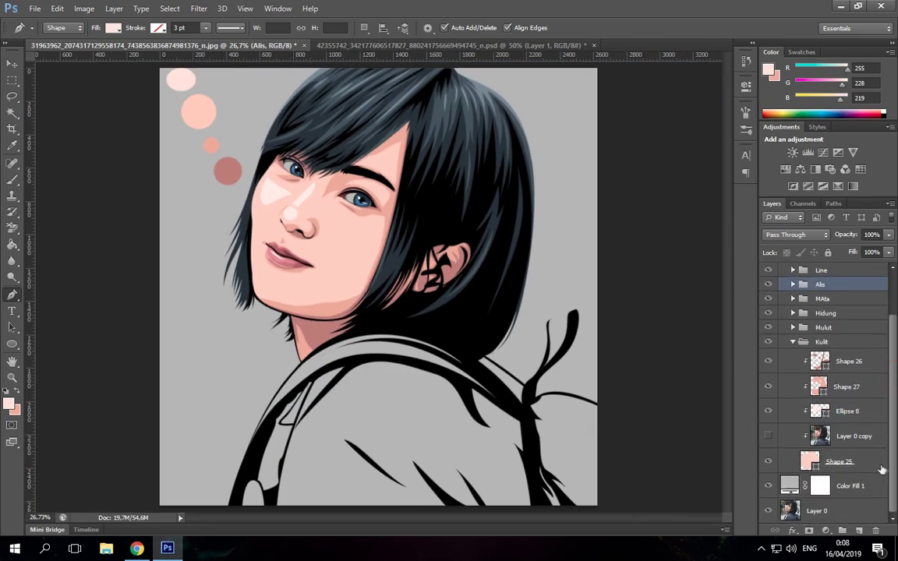
pyautogui.click(768, 465)
pyautogui.click(768, 465)
pyautogui.click(768, 465)
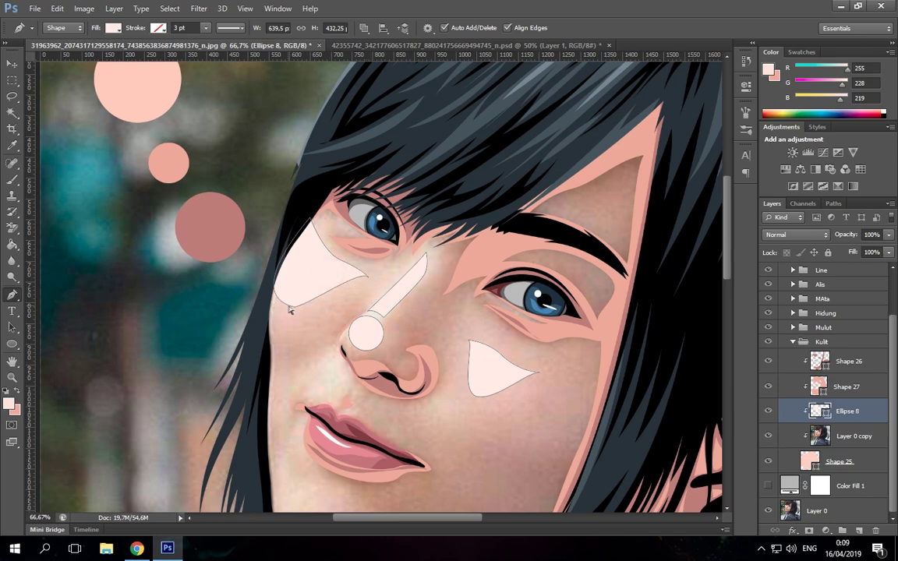
pyautogui.hotkey('ctrl', 'z')
pyautogui.moveTo(296, 307); pyautogui.dragTo(267, 306)
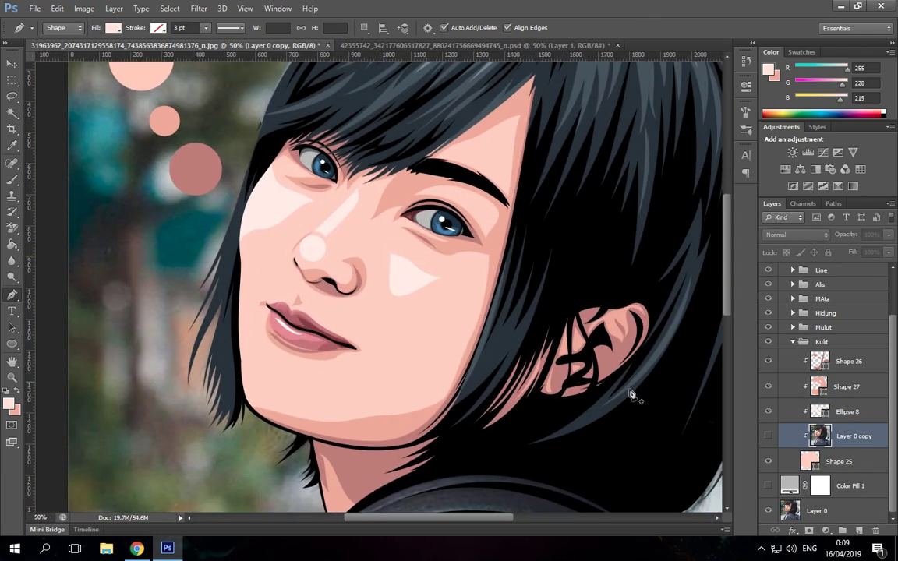
pyautogui.scroll(1, 374, 298)
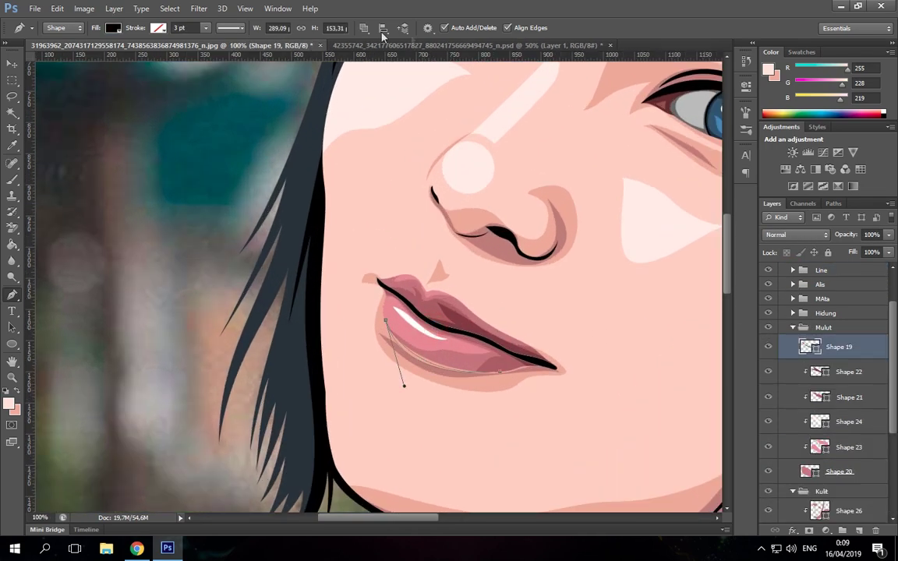
pyautogui.press('Return')
# - Collapse the layer groups, expand the Line group and review Shape 5 up close
pyautogui.click(846, 311)
pyautogui.hotkey('ctrl', '0')
pyautogui.hotkey('ctrl', '+')
pyautogui.hotkey('ctrl', '+')
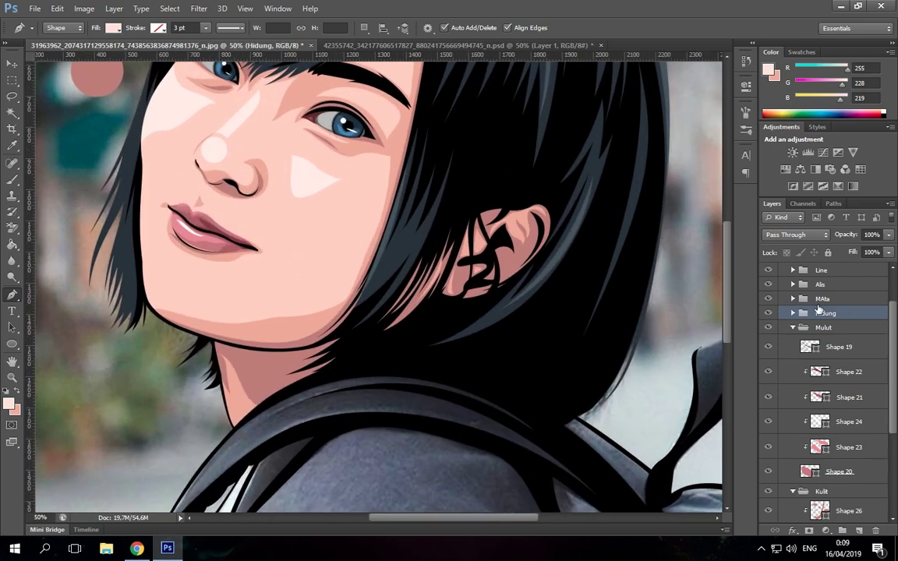
pyautogui.click(793, 328)
pyautogui.click(824, 489)
pyautogui.scroll(3, 788, 337)
pyautogui.click(793, 323)
pyautogui.click(835, 344)
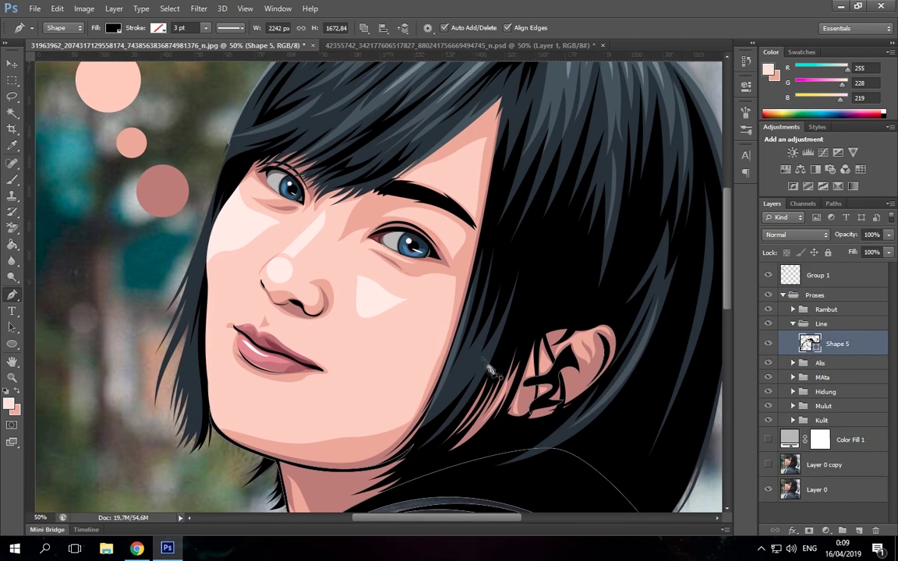
pyautogui.hotkey('ctrl', '+')
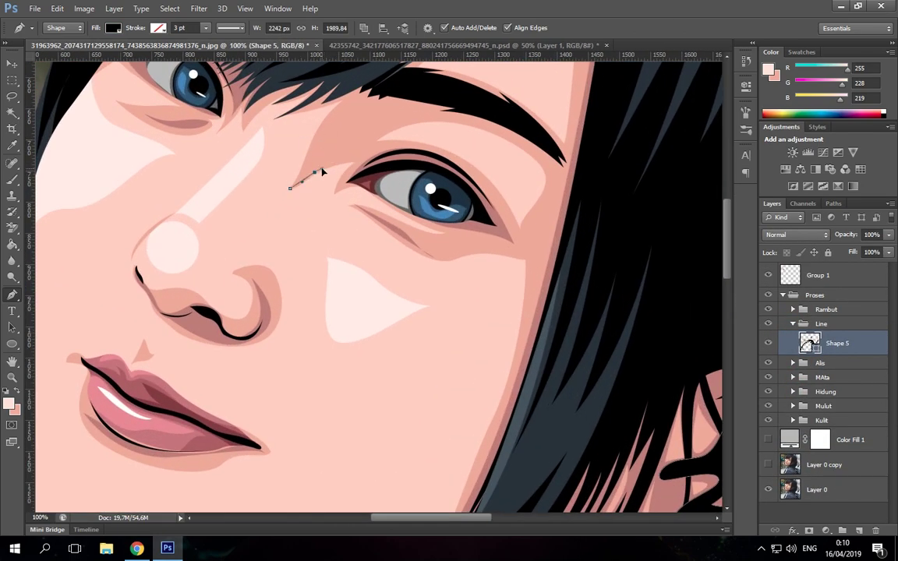
pyautogui.hotkey('ctrl', '0')
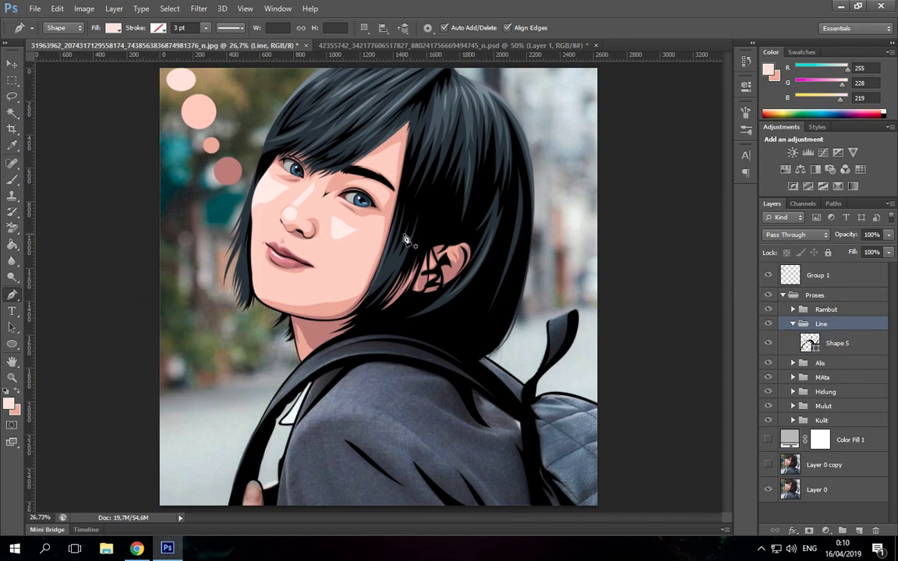
pyautogui.hotkey('ctrl', '+')
# - Group the bag layers and begin outlining the backpack strap over the shoulder
pyautogui.hotkey('ctrl', 'g')
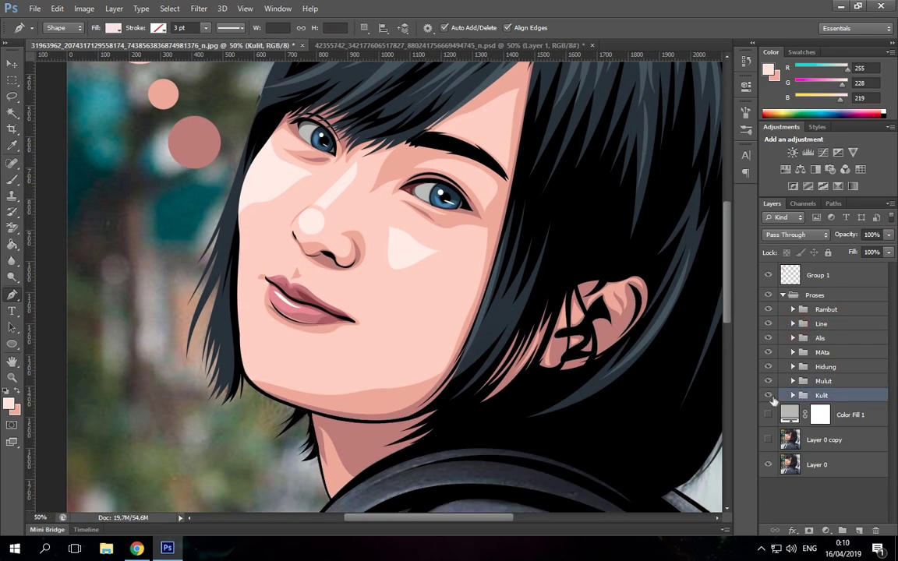
pyautogui.hotkey('ctrl', '0')
pyautogui.hotkey('ctrl', '+')
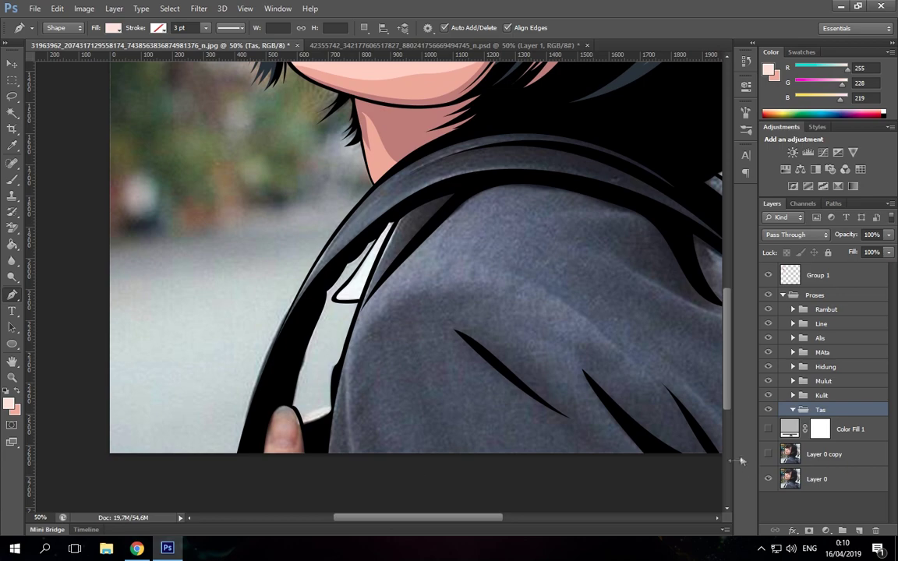
pyautogui.click(768, 429)
pyautogui.click(272, 346)
pyautogui.moveTo(378, 181); pyautogui.dragTo(434, 131)
pyautogui.moveTo(537, 124)
pyautogui.mouseDown()
pyautogui.moveTo(661, 185)
pyautogui.moveTo(349, 142)
pyautogui.mouseUp()
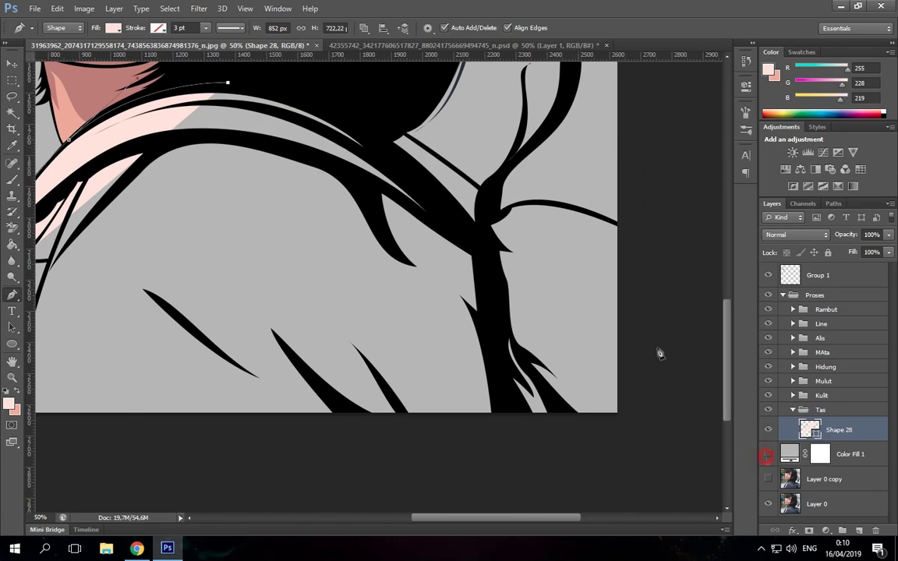
pyautogui.moveTo(402, 130); pyautogui.dragTo(483, 191)
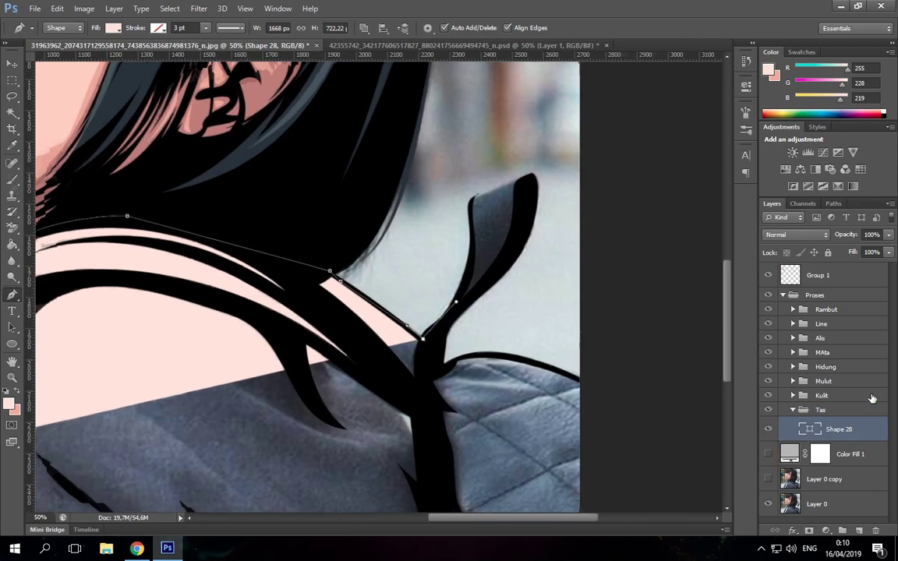
# - Toggle the grey backdrop and go back to editing the bag shape Shape 28
pyautogui.keyDown('ctrl'); pyautogui.click(451, 208); pyautogui.keyUp('ctrl')
pyautogui.scroll(2, 452, 203)
pyautogui.hotkey('ctrl', '+')
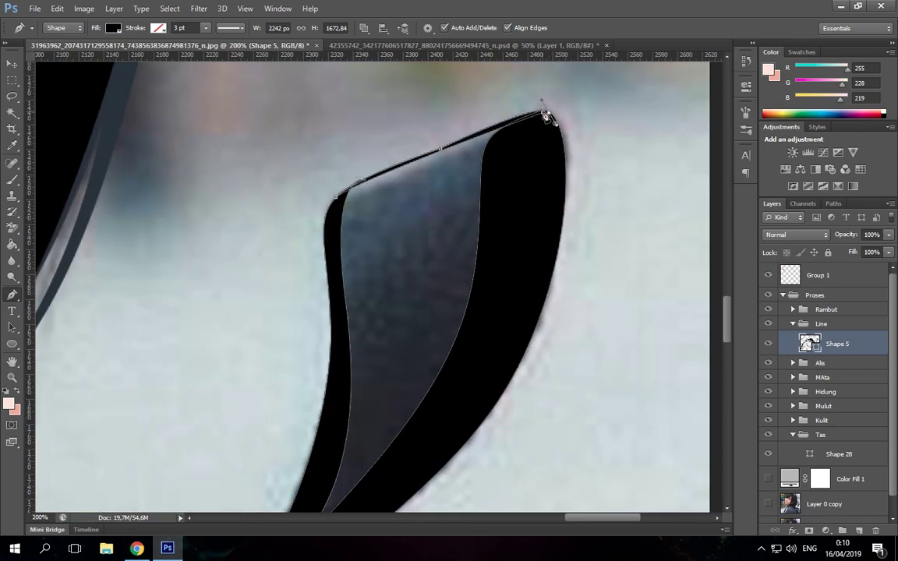
pyautogui.click(768, 478)
pyautogui.click(839, 454)
pyautogui.scroll(-5, 611, 376)
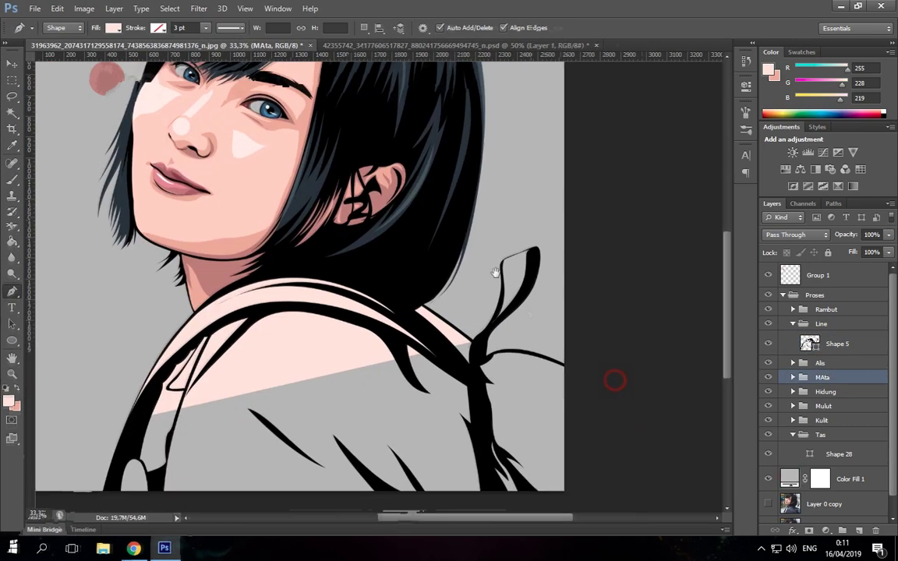
pyautogui.scroll(3, 527, 291)
pyautogui.scroll(1, 561, 268)
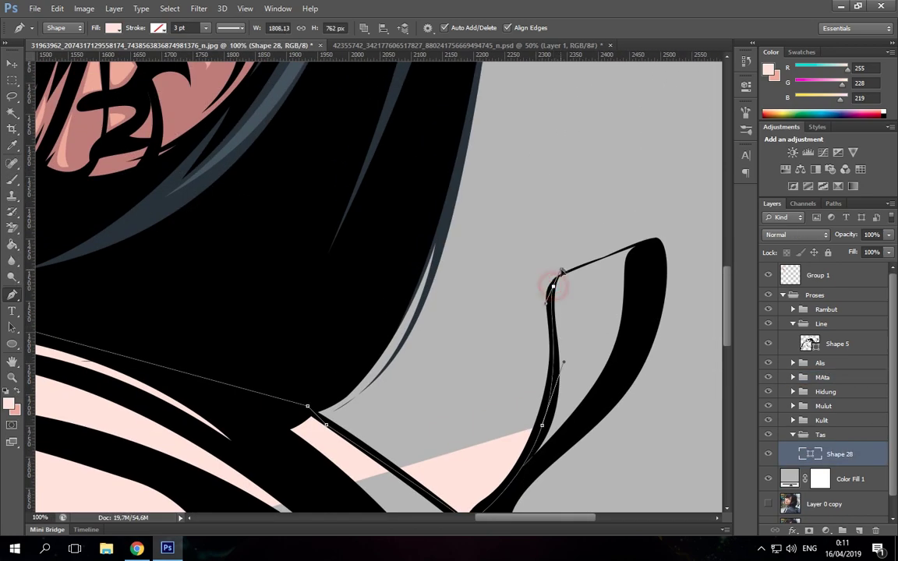
pyautogui.scroll(1, 537, 269)
pyautogui.scroll(-2, 651, 240)
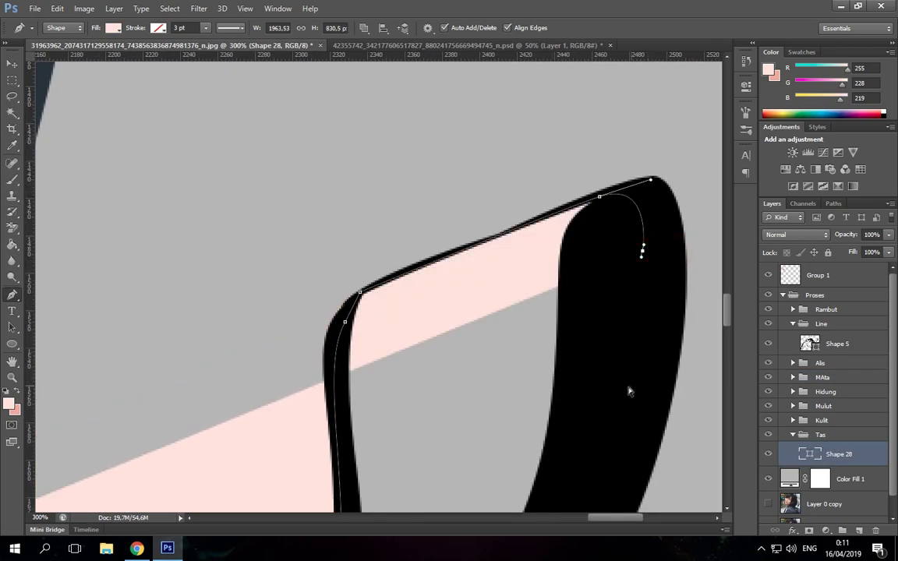
pyautogui.hotkey('ctrl', '0')
pyautogui.scroll(3, 539, 409)
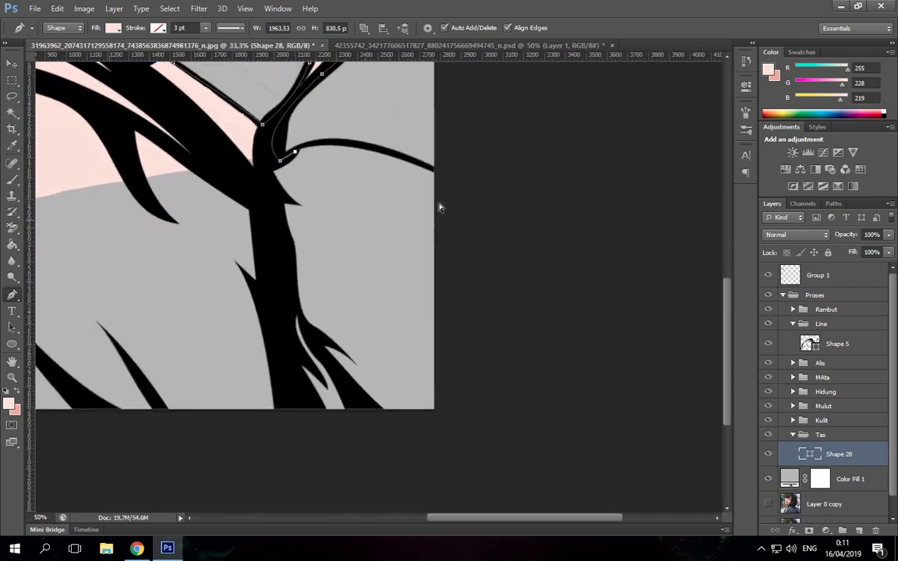
# - Trace the bag outline down along the shoulder and close it into a shape
pyautogui.moveTo(450, 172); pyautogui.dragTo(568, 242)
pyautogui.click(457, 421)
pyautogui.click(301, 431)
pyautogui.click(260, 201)
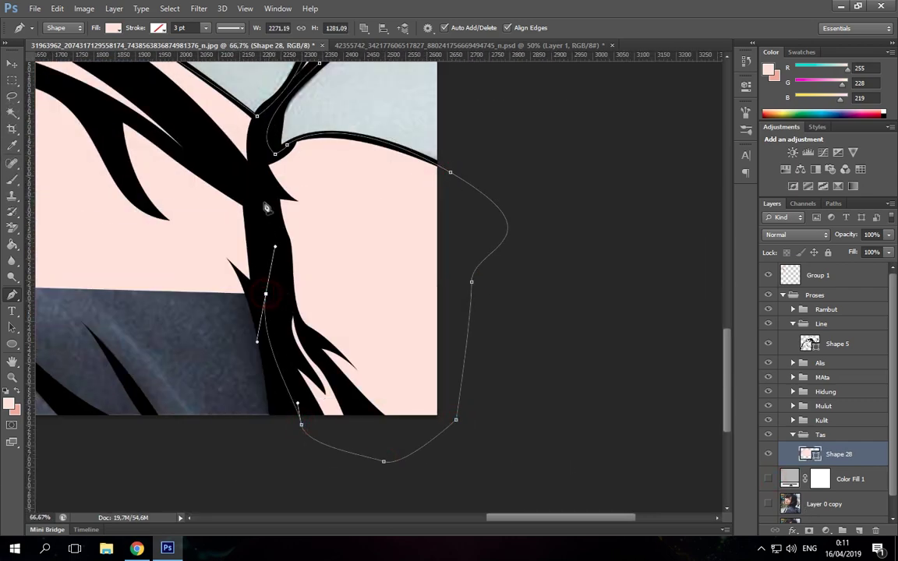
pyautogui.scroll(3, 400, 276)
pyautogui.moveTo(400, 277); pyautogui.dragTo(493, 331)
pyautogui.scroll(-3, 360, 345)
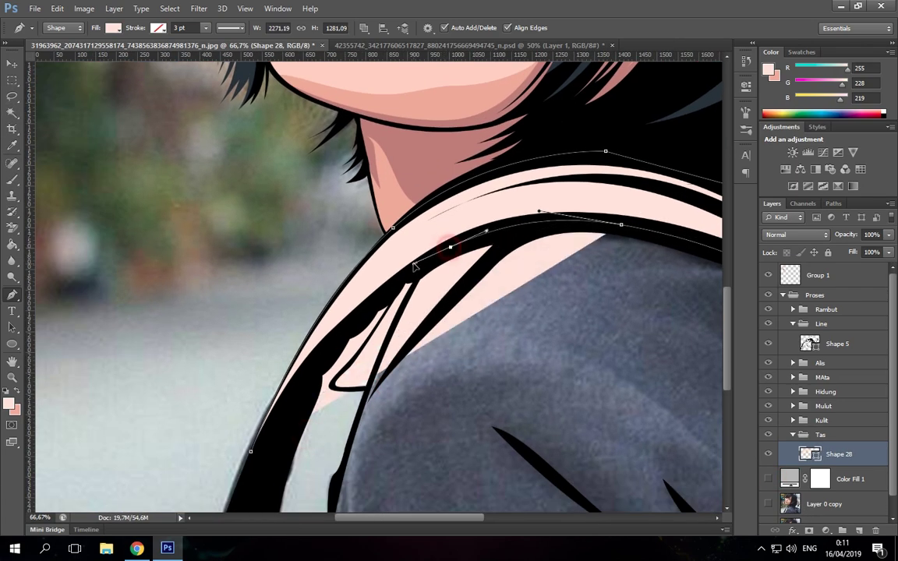
pyautogui.hscroll(-3, 372, 326)
pyautogui.click(337, 333)
pyautogui.hotkey('ctrl', '0')
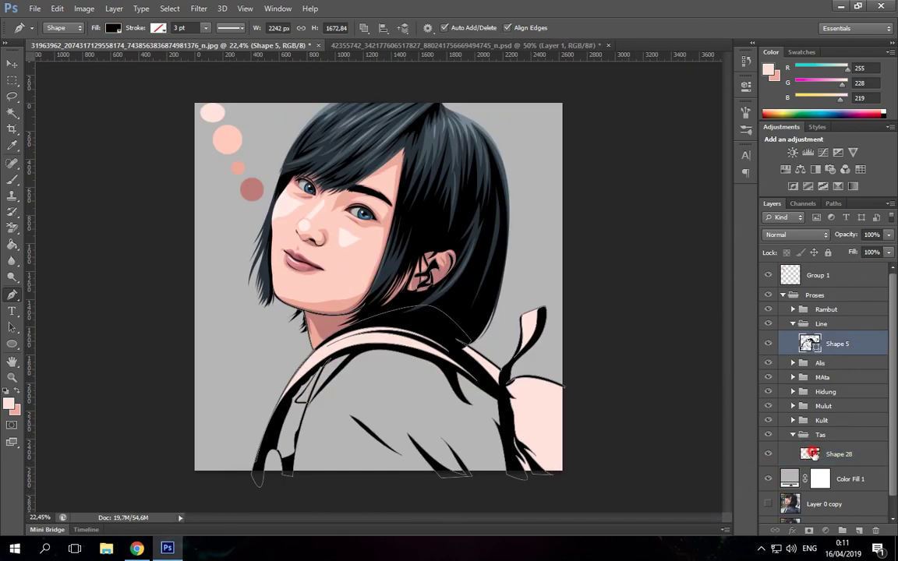
# - Fill the bag light blue, clip the photo copy to it and move it into the Tas group
pyautogui.doubleClick(809, 454)
pyautogui.click(782, 329)
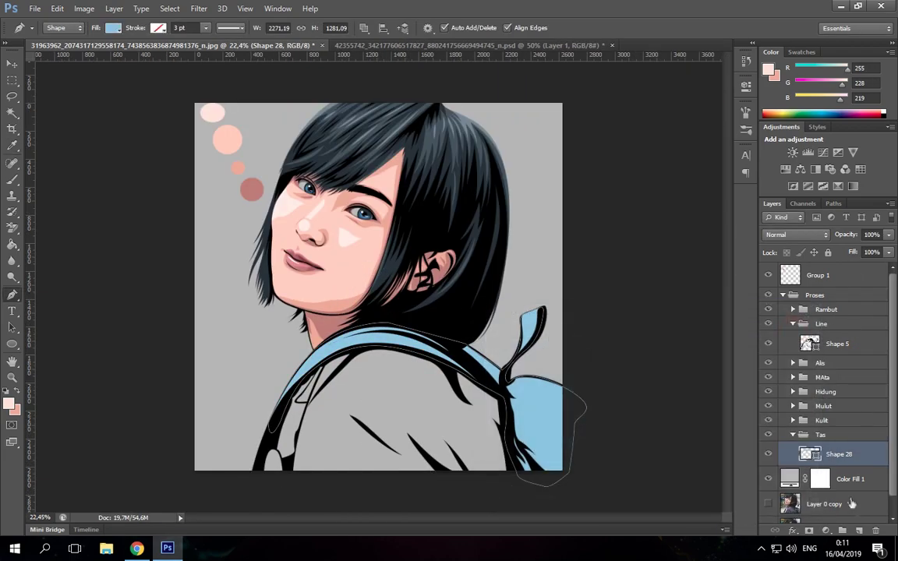
pyautogui.rightClick(828, 411)
pyautogui.click(751, 225)
pyautogui.moveTo(817, 487); pyautogui.dragTo(816, 430)
# - Trace the strap shadow shape along the strap's top edge and fill it dark blue
pyautogui.scroll(3, 451, 260)
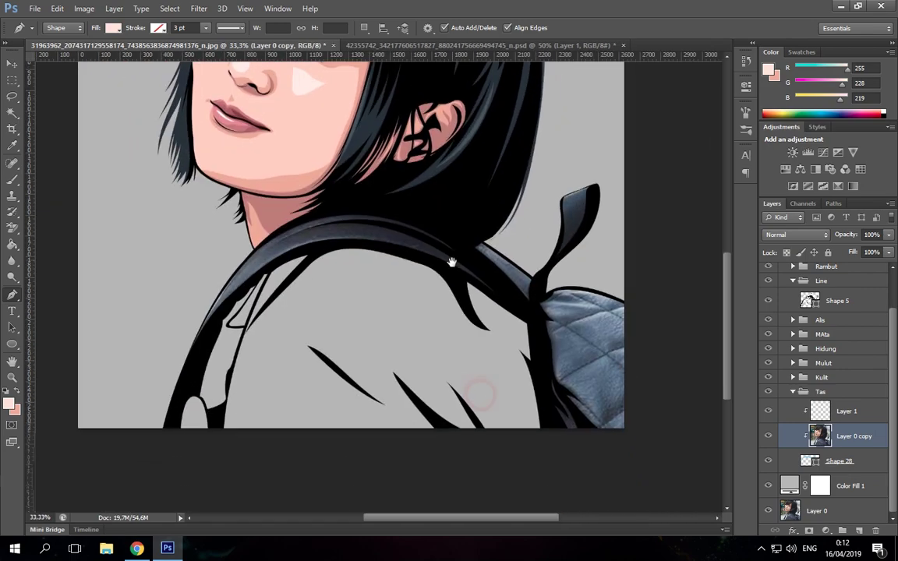
pyautogui.click(209, 234)
pyautogui.click(408, 225)
pyautogui.click(533, 274)
pyautogui.click(606, 331)
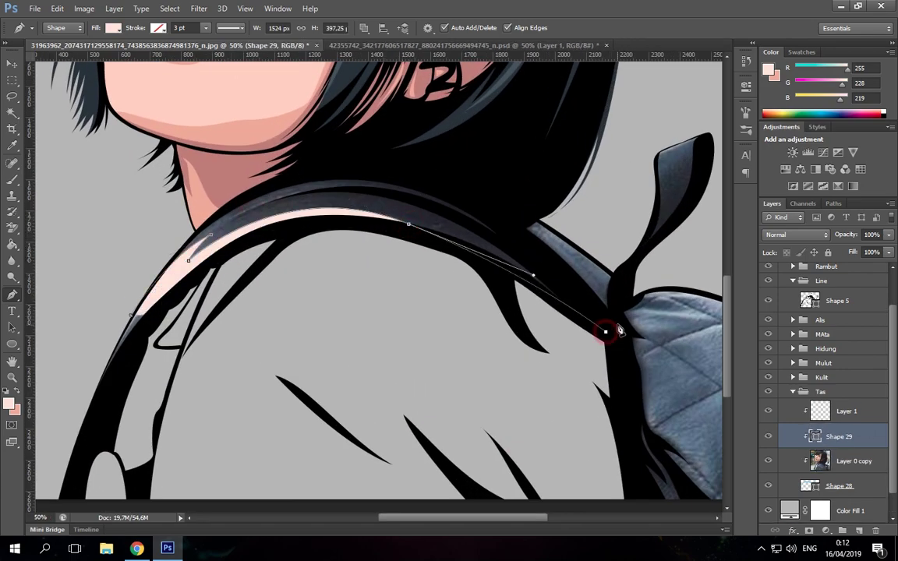
pyautogui.click(131, 315)
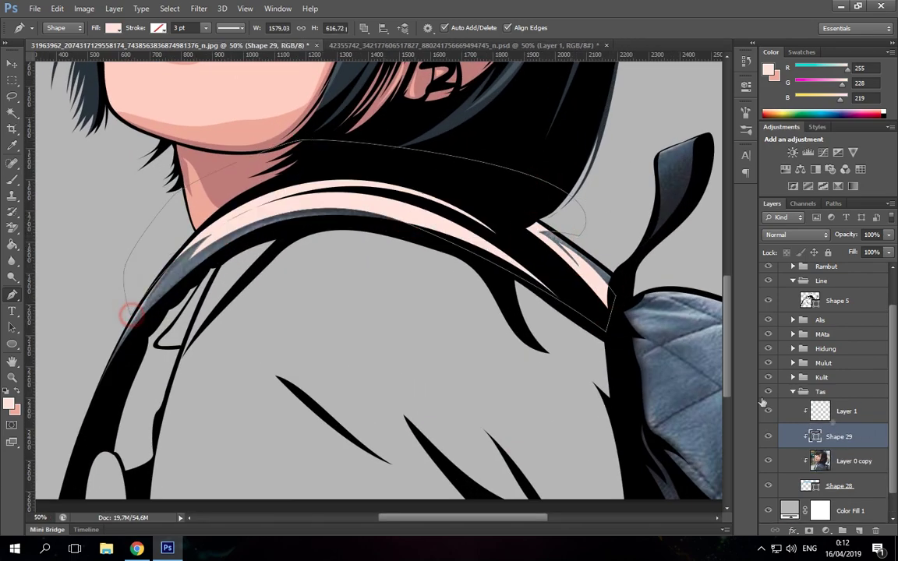
pyautogui.doubleClick(814, 437)
pyautogui.moveTo(550, 415); pyautogui.dragTo(578, 422)
pyautogui.click(802, 333)
# - Trace a shadow shape across the bag and hide the photo texture on the bag
pyautogui.scroll(-3, 467, 312)
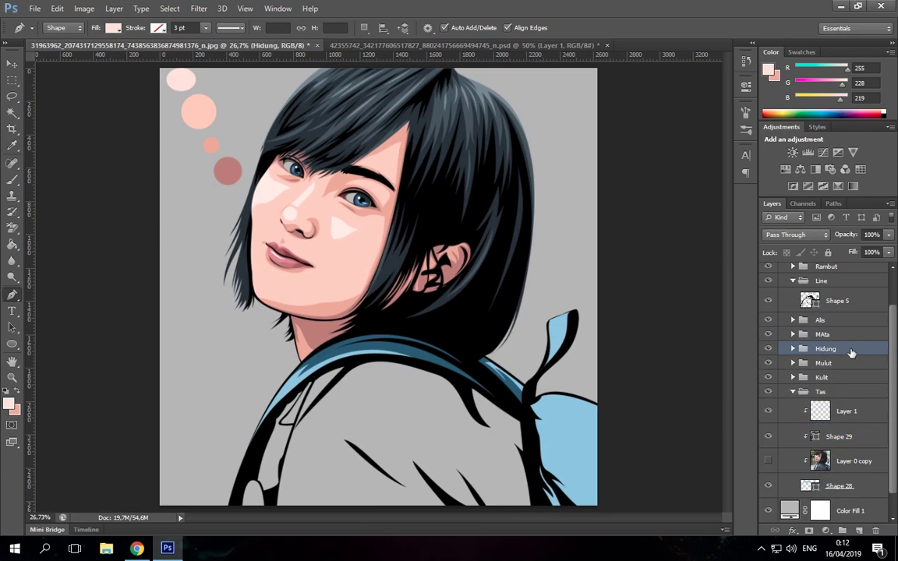
pyautogui.scroll(1, 468, 312)
pyautogui.scroll(2, 601, 361)
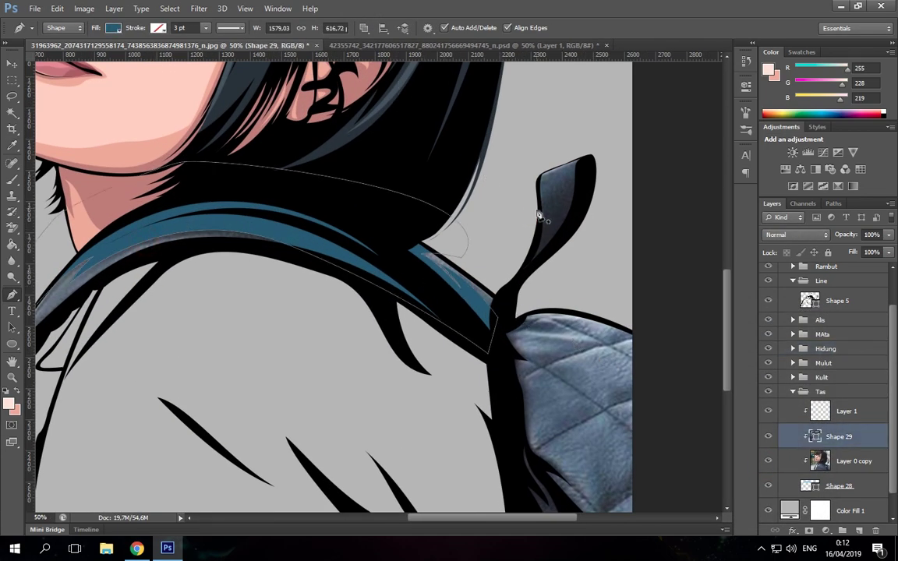
pyautogui.scroll(-3, 498, 248)
pyautogui.hscroll(3, 467, 253)
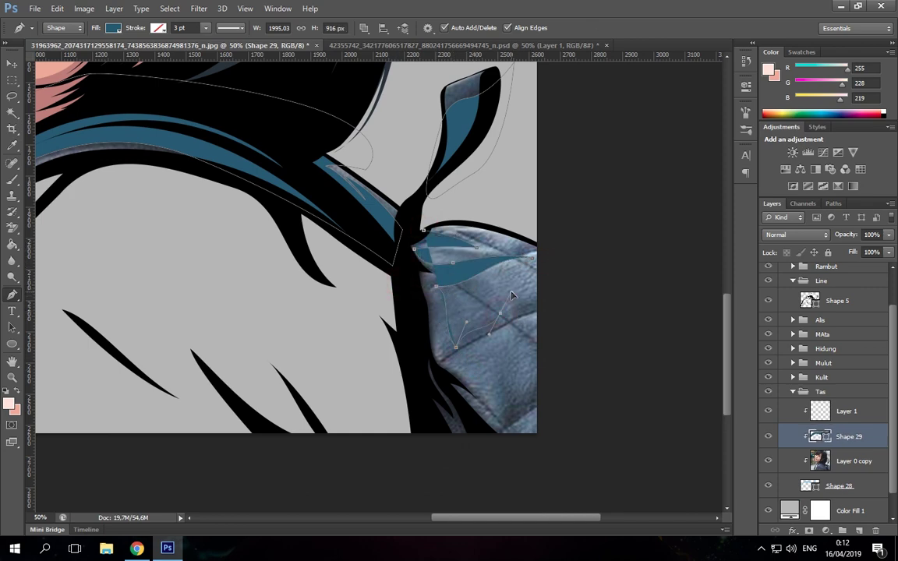
pyautogui.click(515, 344)
pyautogui.click(518, 402)
pyautogui.click(612, 350)
pyautogui.click(415, 460)
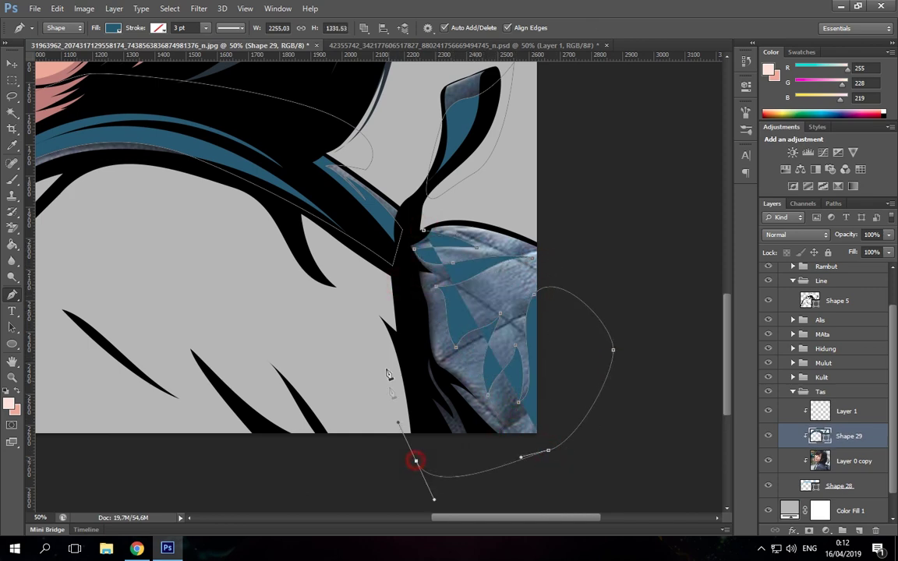
pyautogui.click(383, 343)
pyautogui.click(423, 231)
pyautogui.click(767, 460)
# - Add a small dark blue Shape 30 near the bottom of the strap
pyautogui.click(421, 351)
pyautogui.click(456, 396)
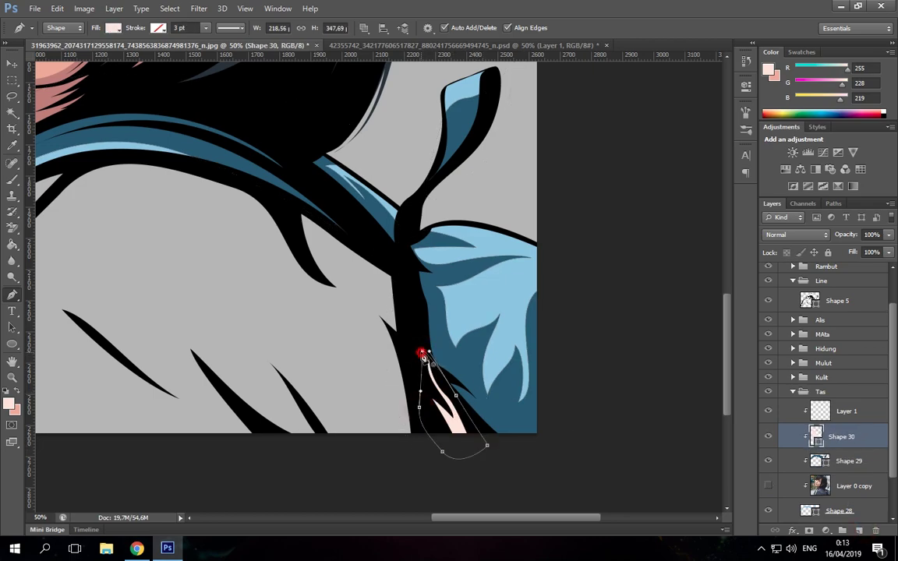
pyautogui.click(421, 353)
pyautogui.doubleClick(815, 437)
pyautogui.click(514, 405)
# - Outline Shape 31 around the shoulder and along the hair
pyautogui.click(807, 327)
pyautogui.click(853, 485)
pyautogui.click(509, 209)
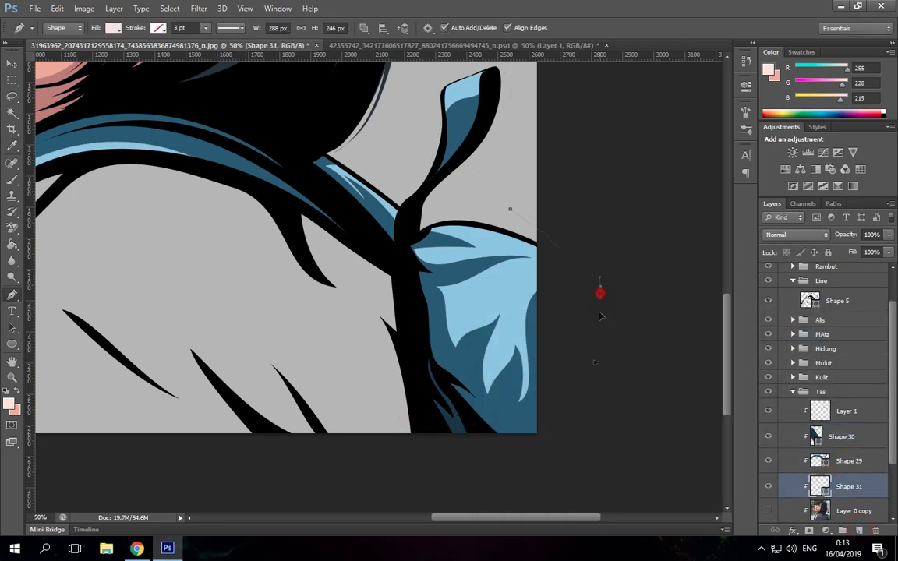
pyautogui.click(548, 465)
pyautogui.click(451, 457)
pyautogui.click(374, 254)
pyautogui.click(299, 157)
pyautogui.click(390, 75)
pyautogui.moveTo(513, 73); pyautogui.dragTo(541, 102)
# - Give Shape 31 a brighter blue sampled from the bag and set it fully transparent
pyautogui.doubleClick(826, 498)
pyautogui.click(428, 257)
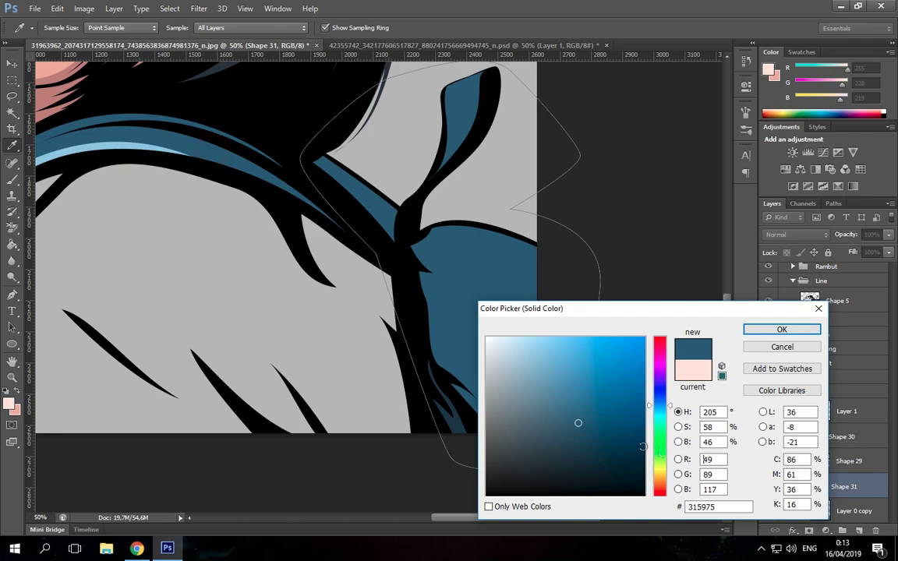
pyautogui.click(429, 257)
pyautogui.moveTo(577, 411); pyautogui.dragTo(577, 399)
pyautogui.click(781, 329)
pyautogui.doubleClick(815, 486)
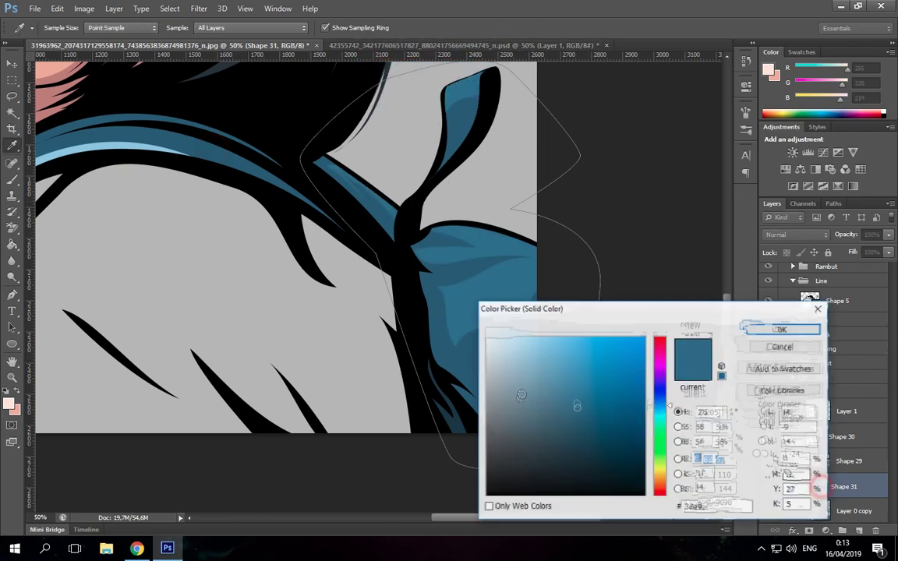
pyautogui.click(815, 310)
pyautogui.press('0')
pyautogui.press('0')
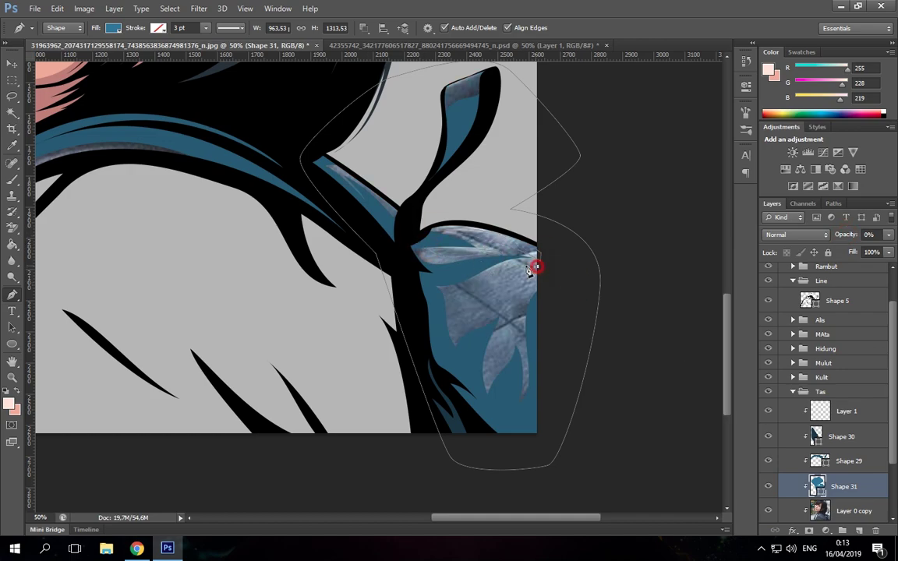
# - Colour the backpack strap shape dark blue #284d66
pyautogui.click(837, 300)
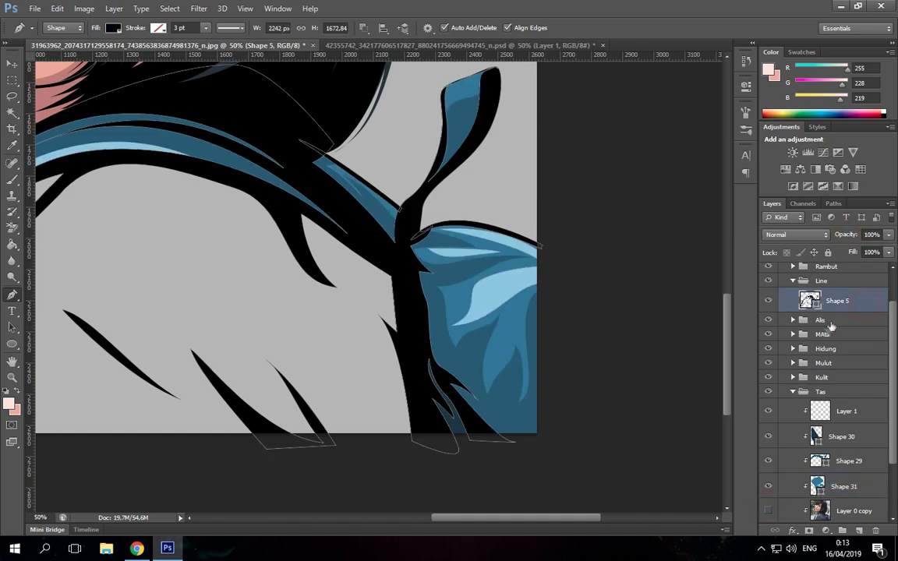
pyautogui.scroll(-3, 427, 311)
pyautogui.scroll(-2, 839, 437)
pyautogui.click(839, 461)
pyautogui.click(848, 386)
pyautogui.doubleClick(819, 386)
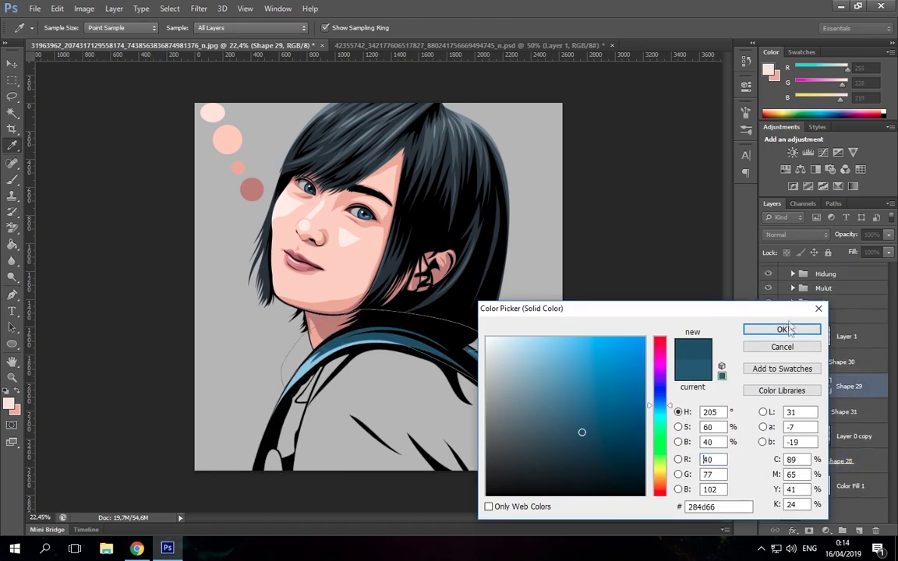
pyautogui.click(792, 326)
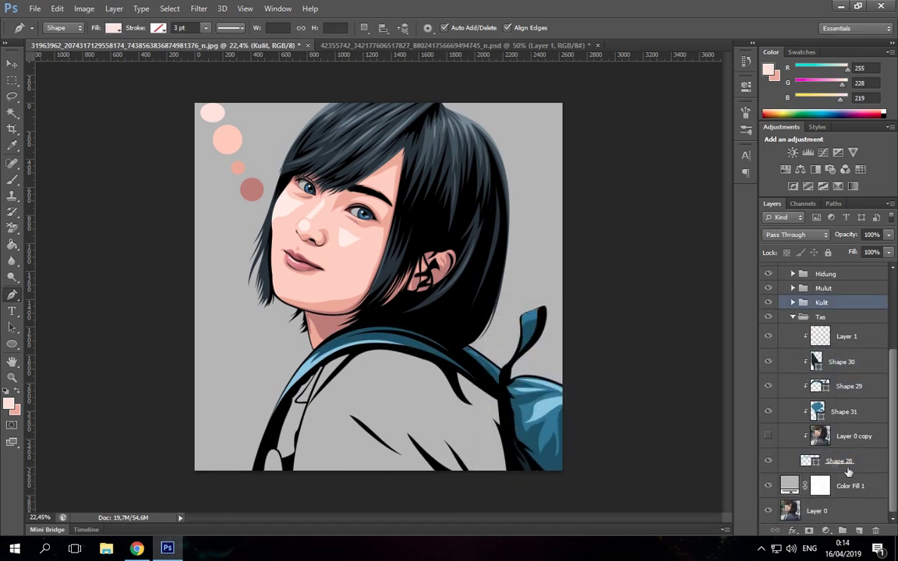
# - Move the photo copy below Color Fill 1 and create a new group named 'Tangan'
pyautogui.click(879, 441)
pyautogui.moveTo(862, 442); pyautogui.dragTo(857, 499)
pyautogui.click(793, 317)
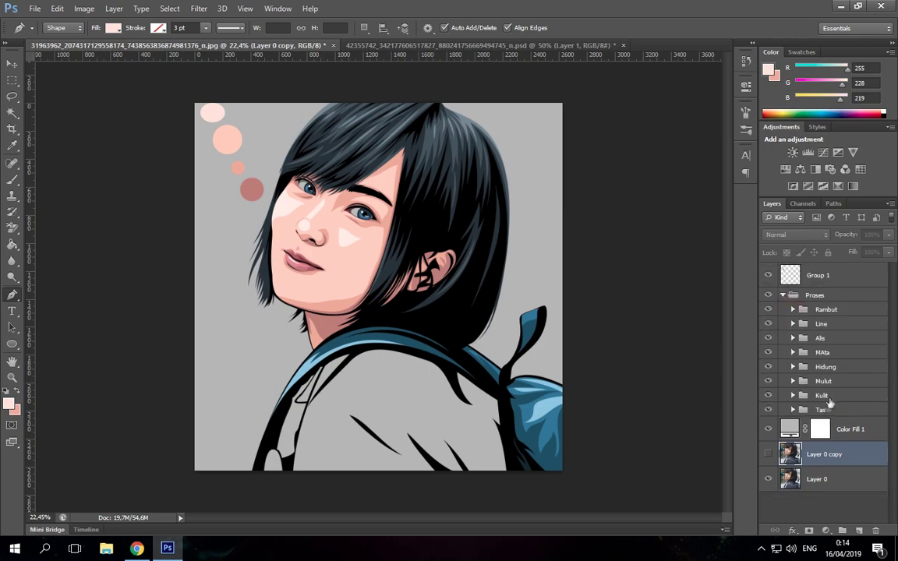
pyautogui.click(842, 530)
pyautogui.doubleClick(825, 423)
pyautogui.write('Tangan')
pyautogui.press('Return')
# - Trace a fingertip shape over the thumb and clip the photo onto it
pyautogui.scroll(4, 423, 326)
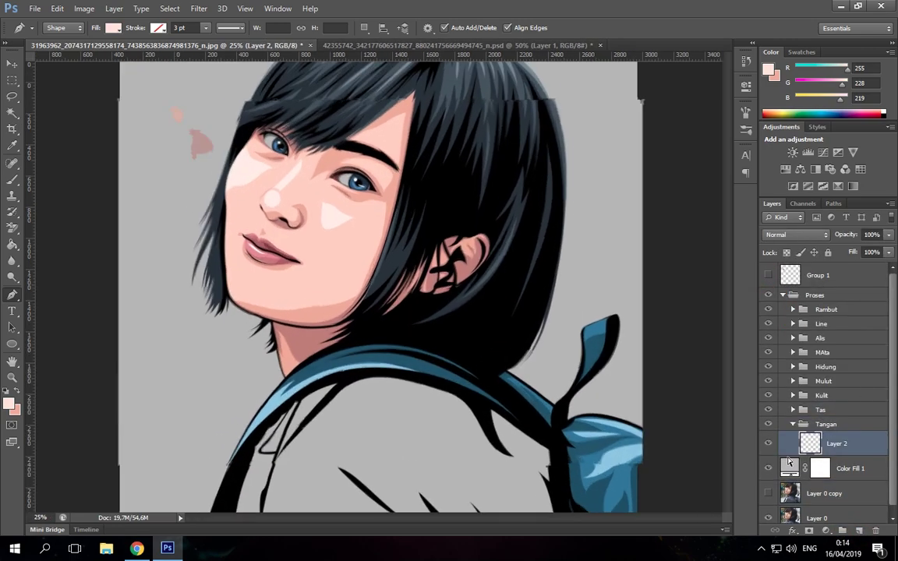
pyautogui.click(477, 205)
pyautogui.moveTo(467, 294); pyautogui.dragTo(513, 280)
pyautogui.click(477, 205)
pyautogui.rightClick(838, 443)
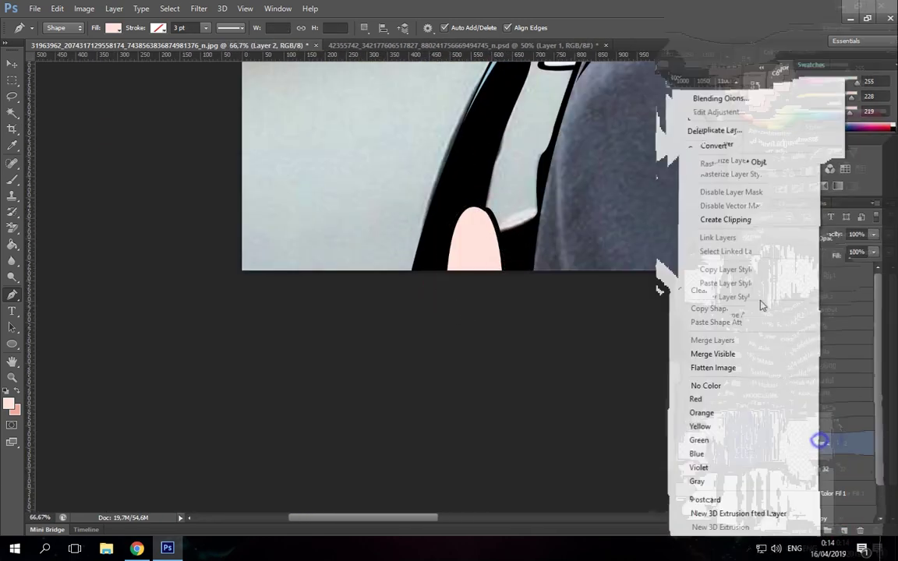
pyautogui.click(762, 304)
pyautogui.doubleClick(810, 486)
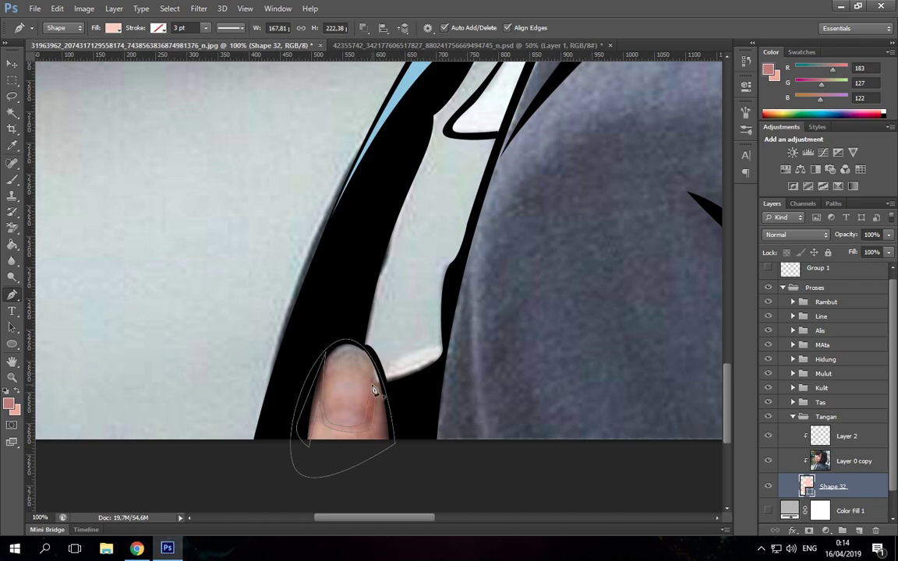
# - Scroll up to bring the jacket area into view
pyautogui.scroll(1, 373, 383)
pyautogui.scroll(1, 396, 265)
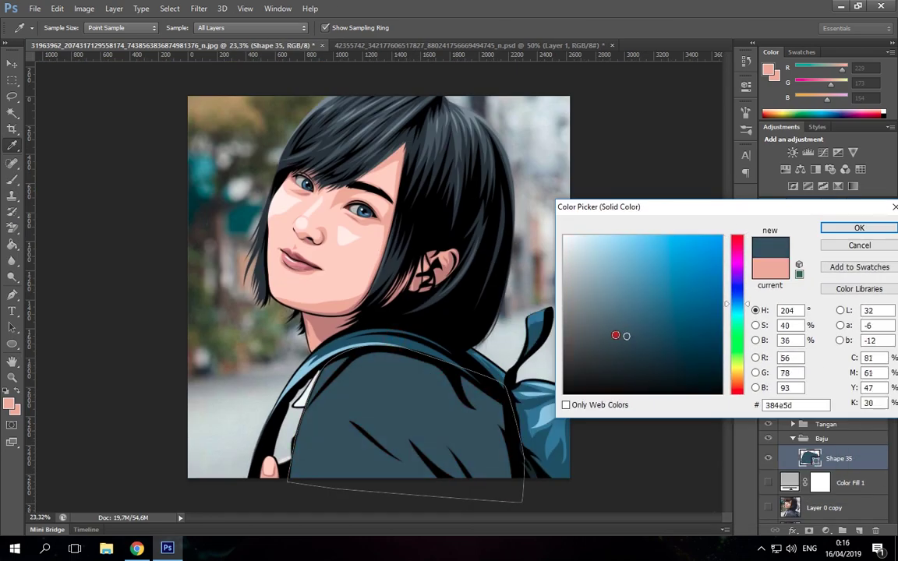
# - Confirm the jacket base colour and begin tracing the jacket's fold spikes
pyautogui.scroll(-1, 826, 389)
pyautogui.click(832, 487)
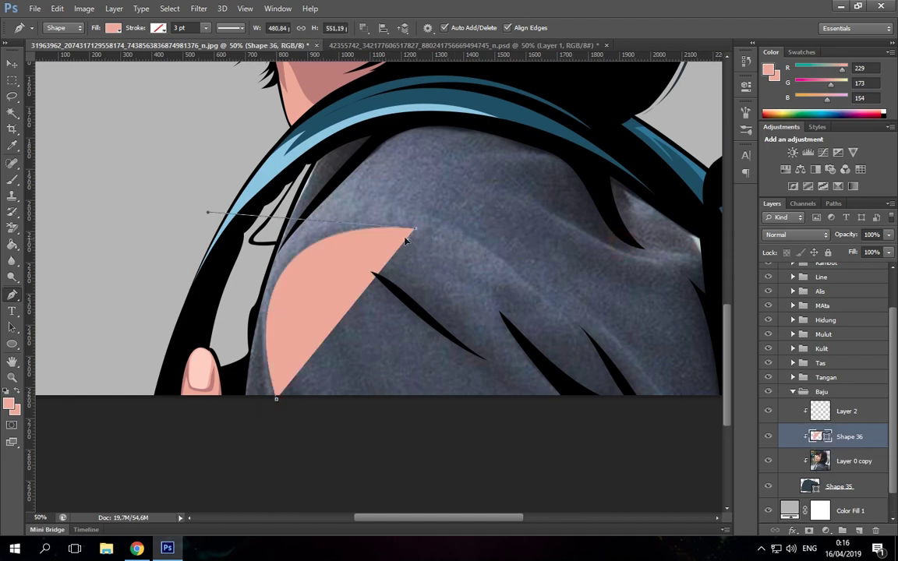
pyautogui.click(360, 258)
pyautogui.click(555, 410)
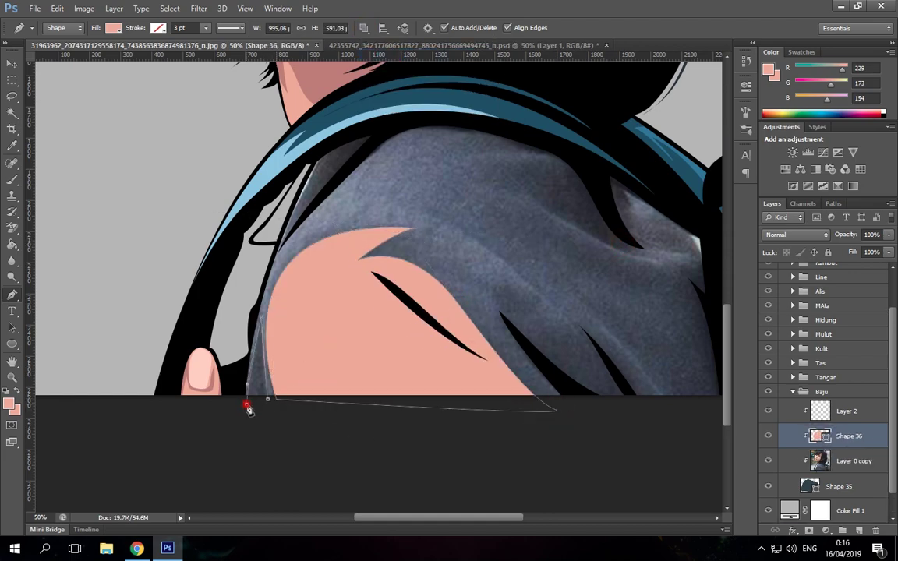
pyautogui.click(513, 262)
pyautogui.moveTo(601, 330); pyautogui.dragTo(462, 286)
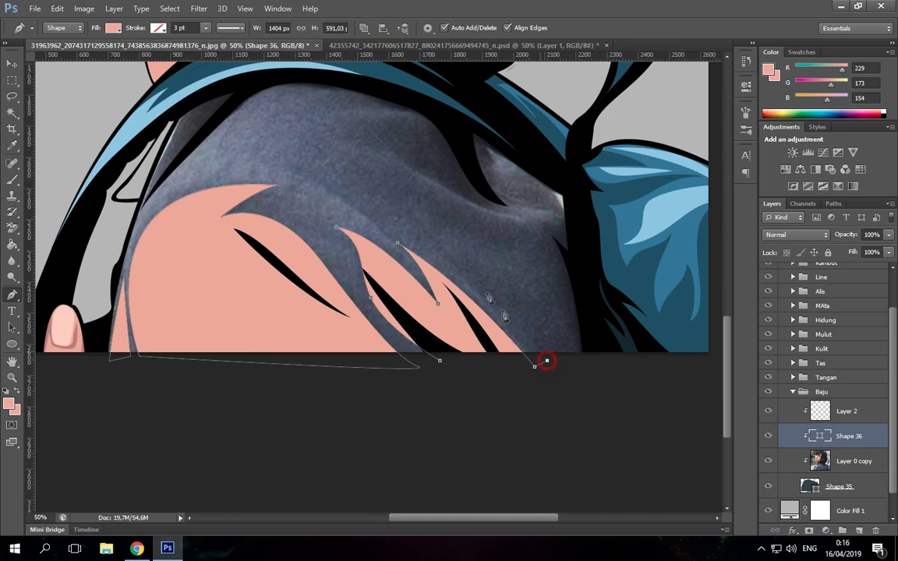
pyautogui.click(547, 360)
pyautogui.click(569, 315)
# - Continue the fold spikes up to the shoulder and close the Shape 36 outline
pyautogui.click(454, 262)
pyautogui.click(361, 152)
pyautogui.click(534, 209)
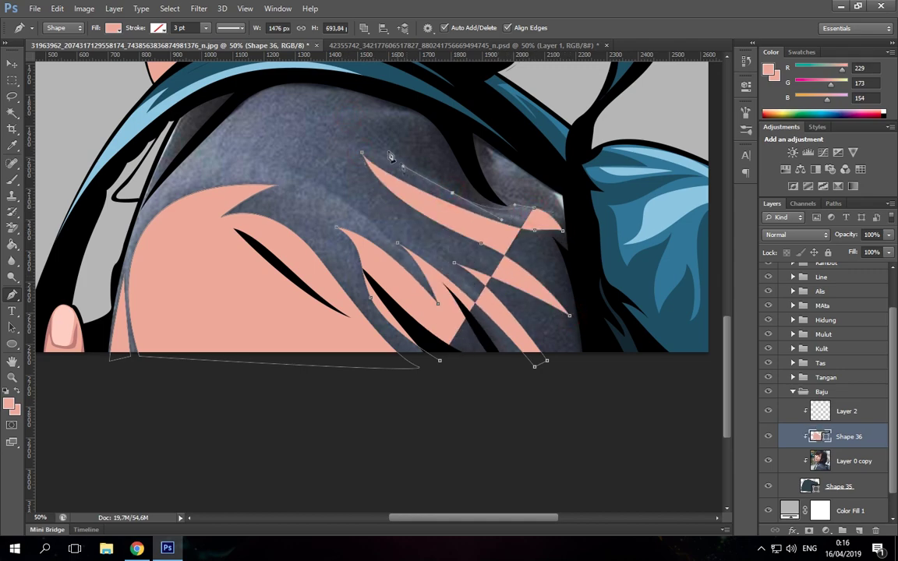
pyautogui.click(370, 117)
pyautogui.moveTo(328, 122); pyautogui.dragTo(375, 205)
pyautogui.click(376, 205)
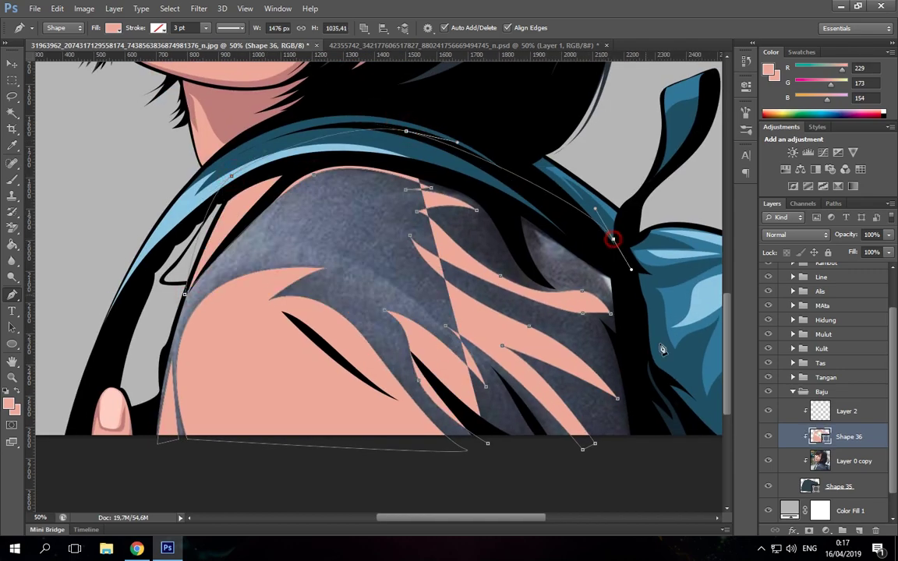
# - Fill the Shape 36 folds with a much darker blue-grey
pyautogui.click(767, 460)
pyautogui.doubleClick(818, 436)
pyautogui.click(366, 287)
pyautogui.click(614, 369)
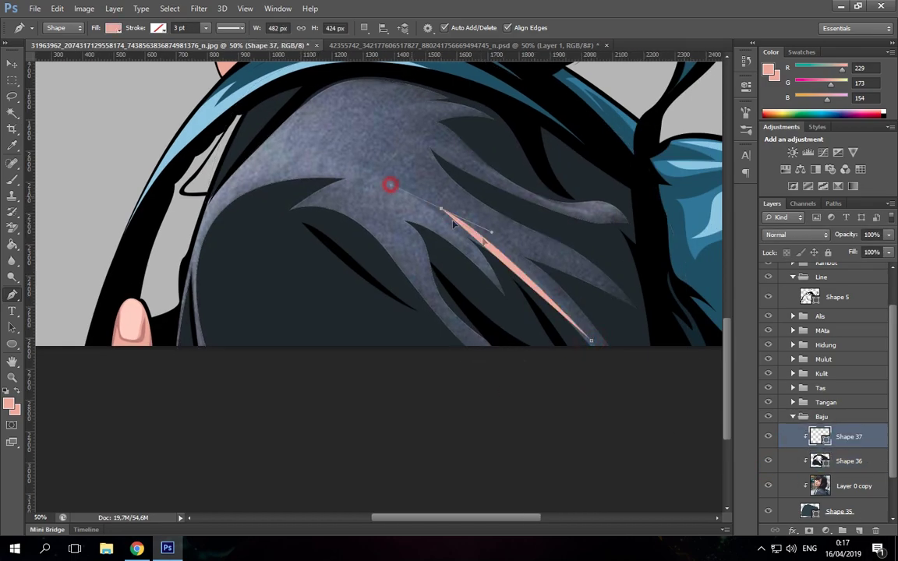
# - Trace another set of fold spikes, briefly dropping opacity to 0 to check the photo
pyautogui.click(301, 194)
pyautogui.click(180, 297)
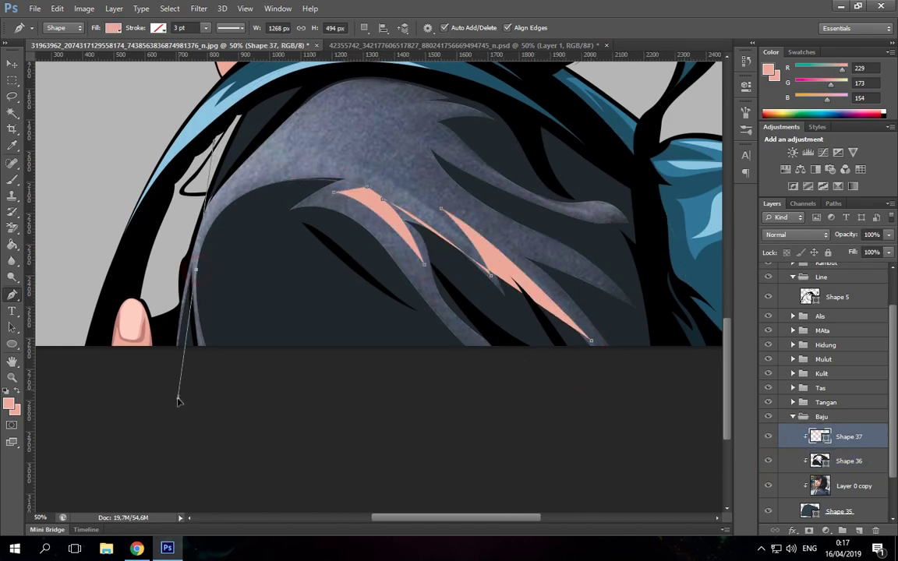
pyautogui.click(176, 397)
pyautogui.scroll(3, 246, 170)
pyautogui.moveTo(479, 226); pyautogui.dragTo(430, 225)
pyautogui.press('0')
pyautogui.press('0')
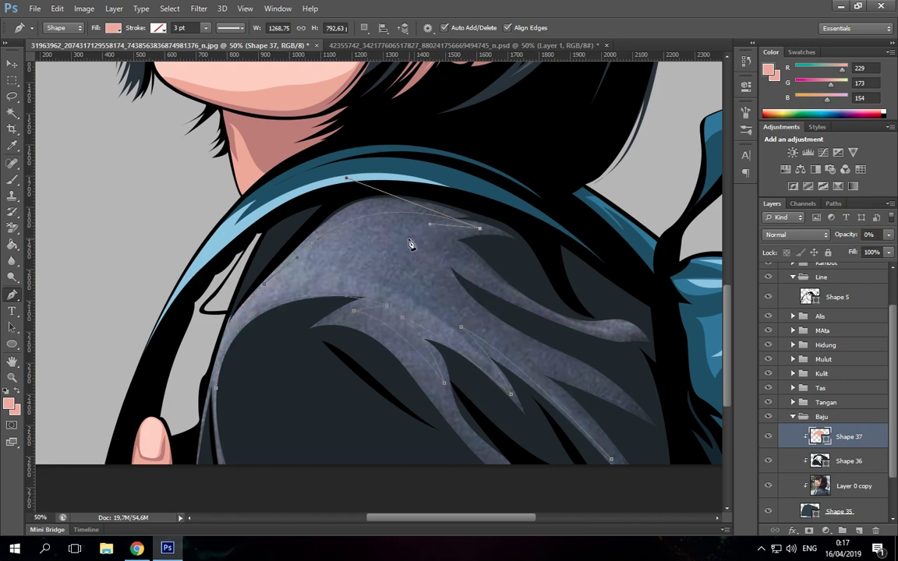
pyautogui.moveTo(545, 390); pyautogui.dragTo(443, 209)
pyautogui.press('0')
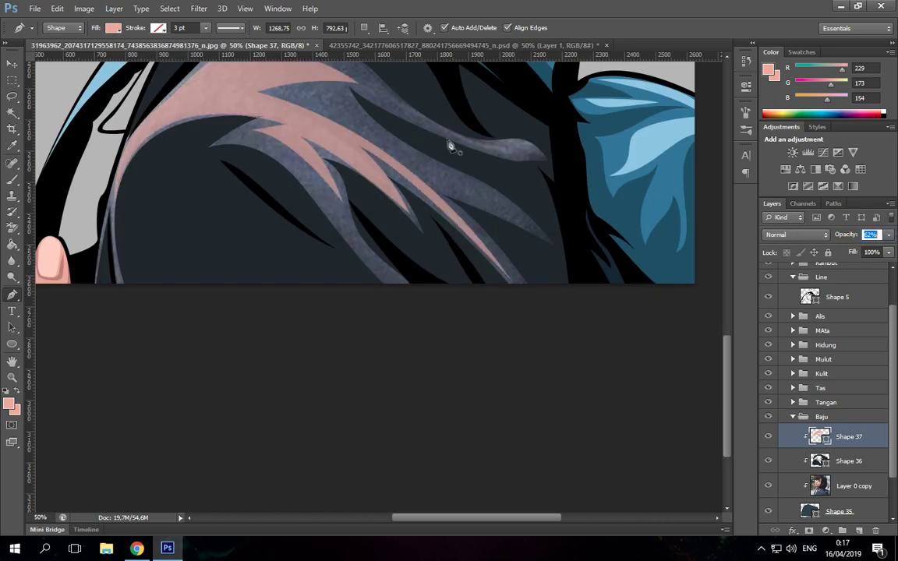
# - Add highlight fold Shape 38, clip it into the jacket and colour it lighter blue-grey
pyautogui.click(544, 159)
pyautogui.moveTo(846, 441); pyautogui.dragTo(846, 444)
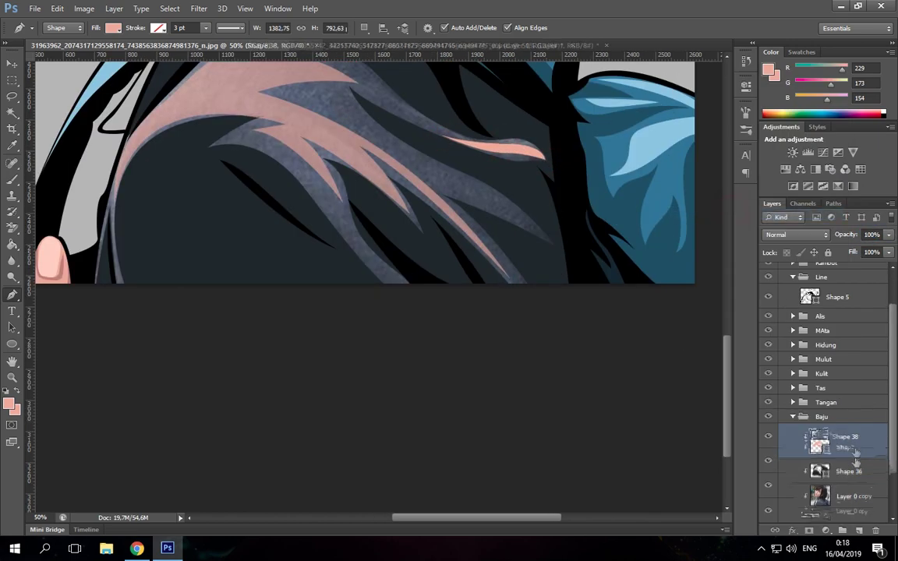
pyautogui.doubleClick(818, 436)
pyautogui.click(613, 325)
pyautogui.press('Return')
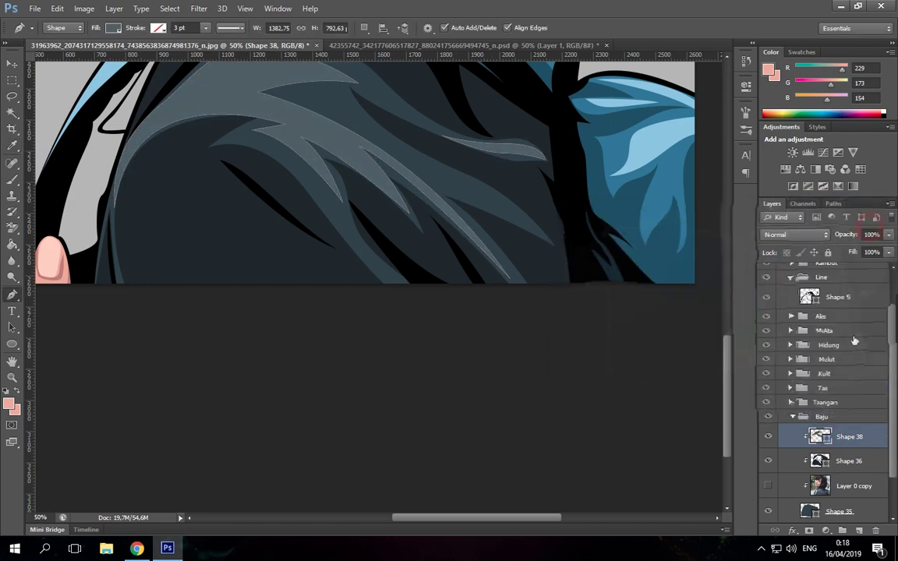
pyautogui.hotkey('ctrl', '0')
# - Recolour the first jacket shape in a dark brown tone
pyautogui.hotkey('ctrl', '+')
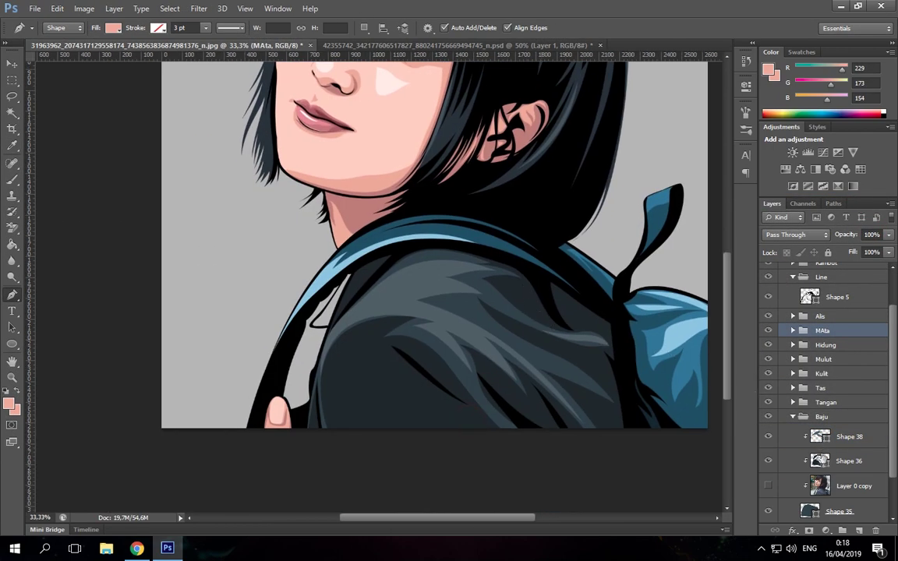
pyautogui.doubleClick(818, 437)
pyautogui.click(737, 391)
pyautogui.click(596, 330)
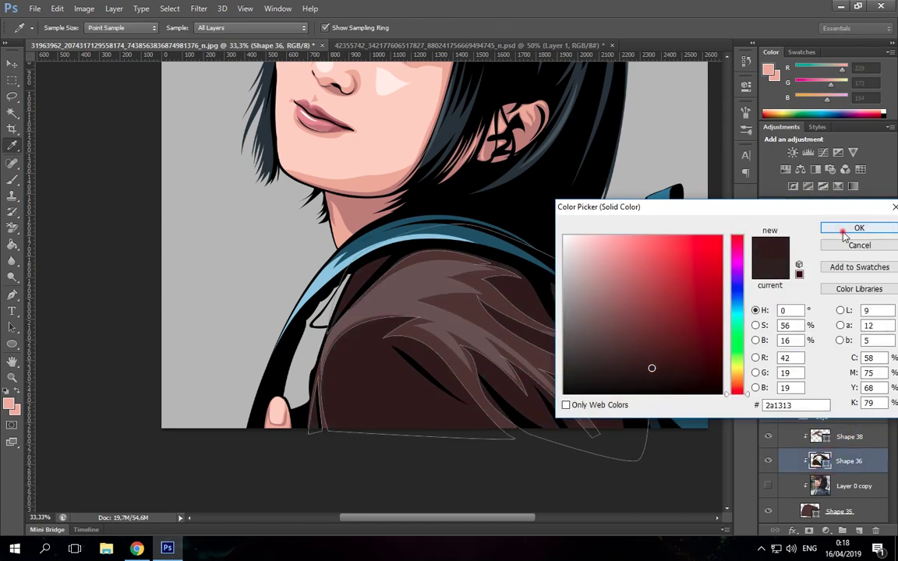
pyautogui.click(844, 235)
# - Set the jacket base to dark red, then fine-tune its red shade
pyautogui.doubleClick(810, 511)
pyautogui.click(655, 354)
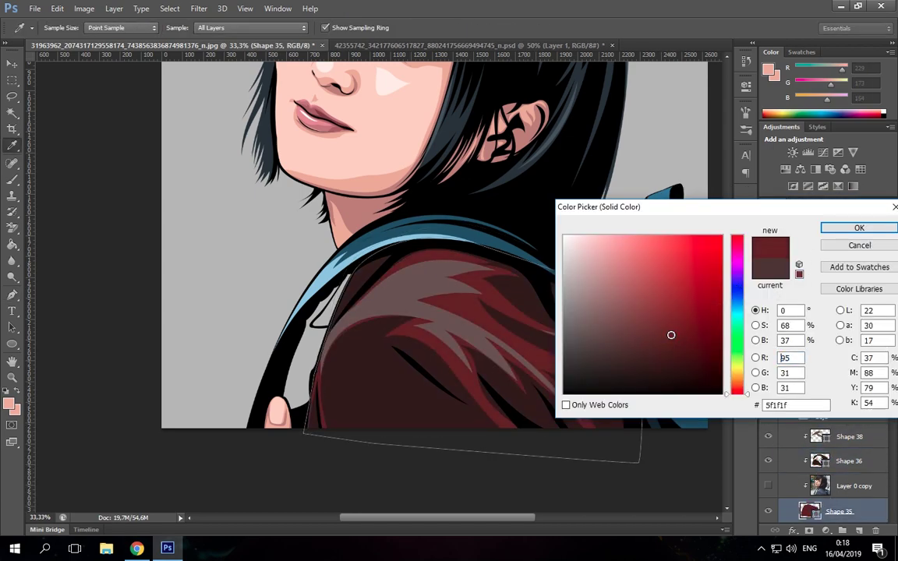
pyautogui.press('Return')
pyautogui.doubleClick(809, 510)
pyautogui.click(655, 311)
pyautogui.press('Return')
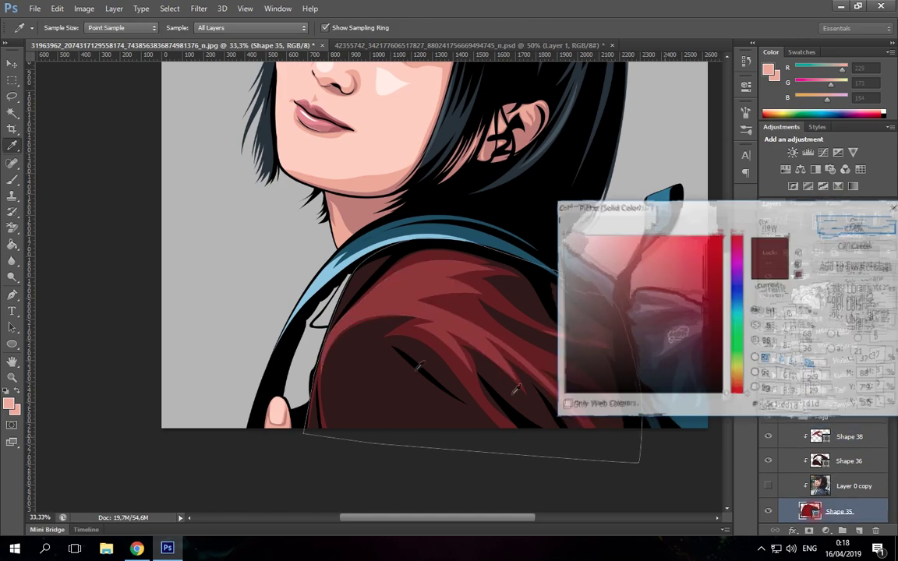
# - Recheck and confirm the colours of the remaining jacket shapes
pyautogui.doubleClick(809, 510)
pyautogui.press('Return')
pyautogui.doubleClick(819, 461)
pyautogui.press('Return')
pyautogui.press('p')
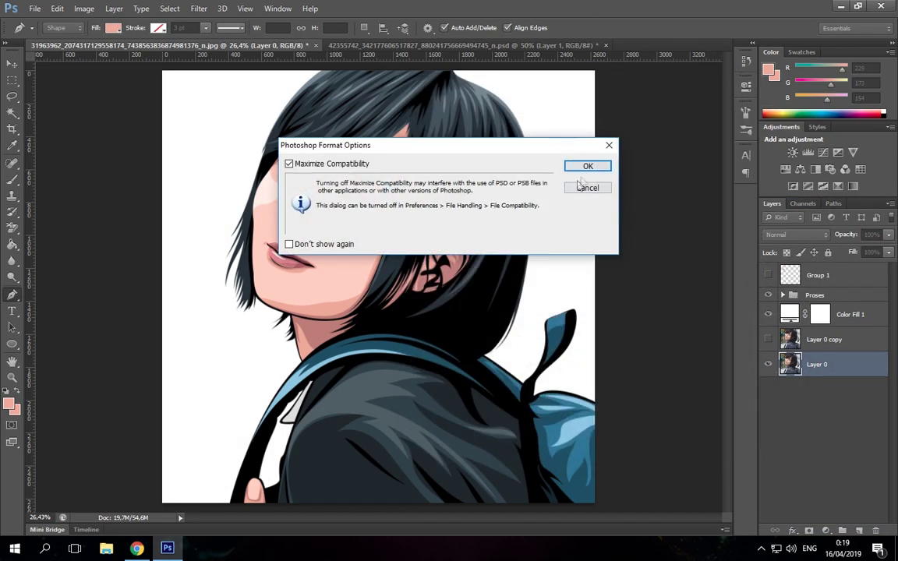
# - Accept the Photoshop Format Options prompt to finish saving the PSD
pyautogui.click(731, 302)
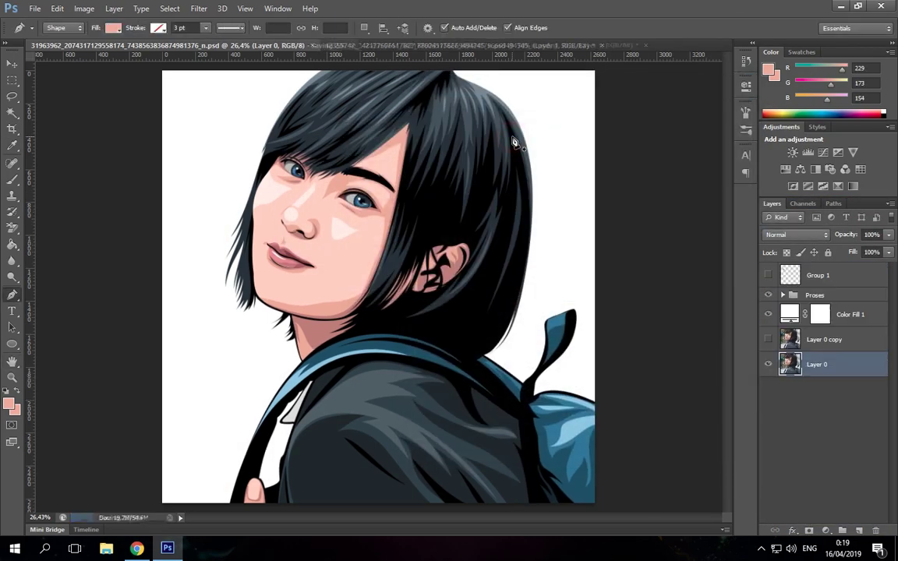